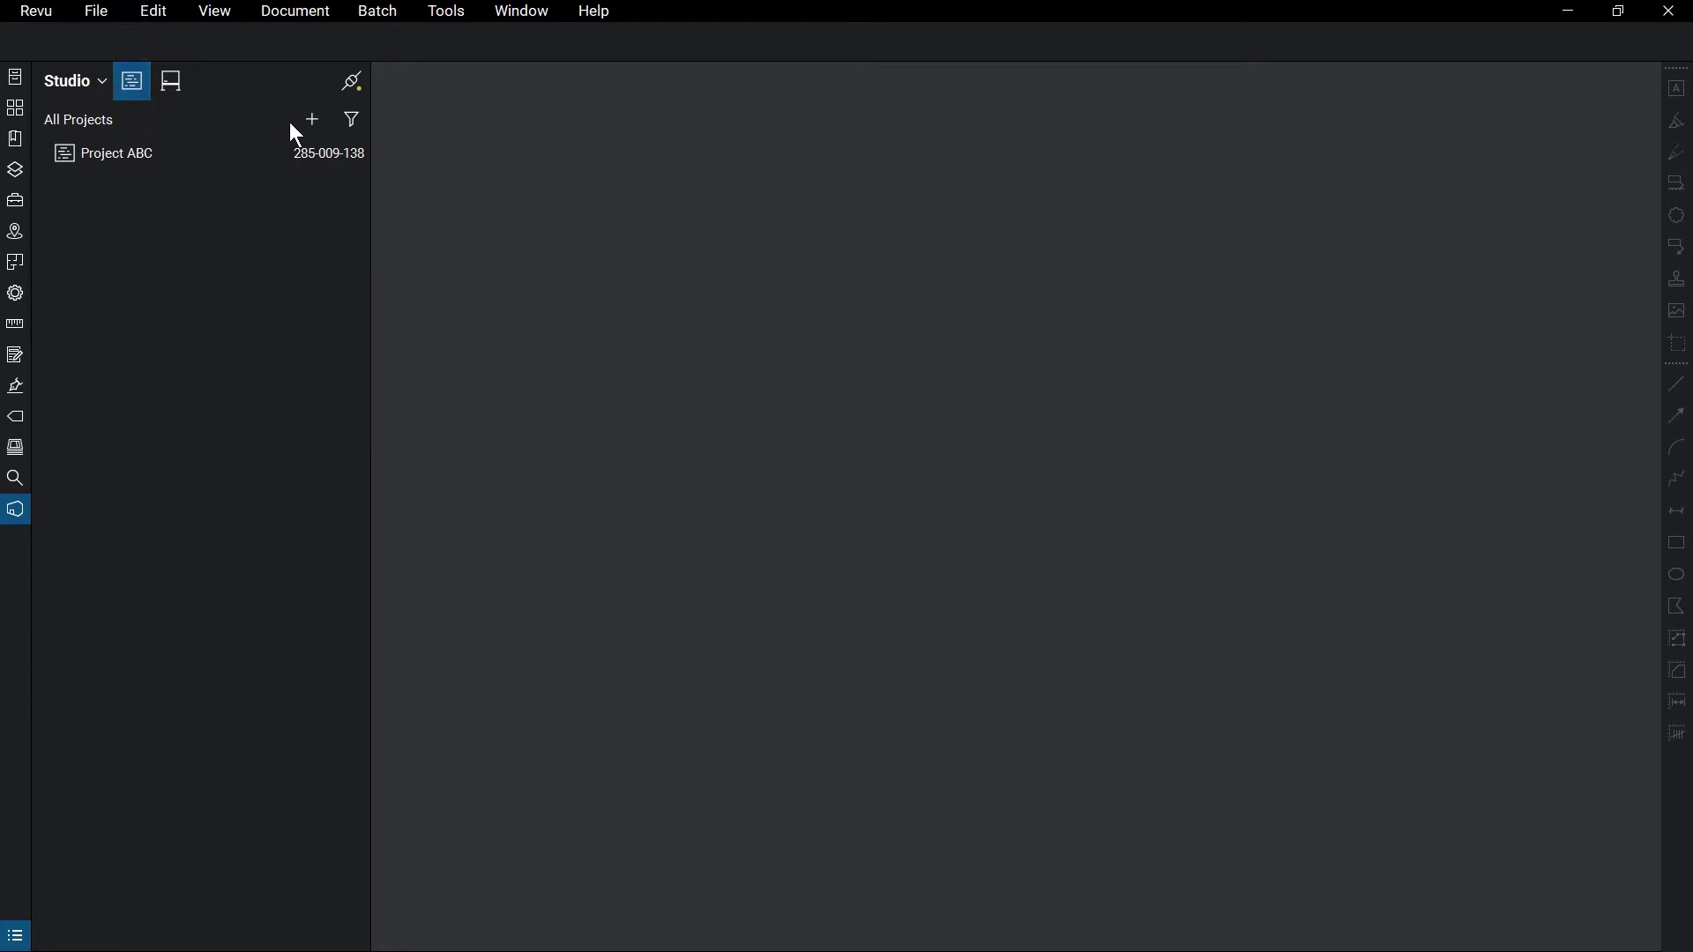
- Create a new Studio project named 'BB Tower Handover Docs'
left_click(315, 123)
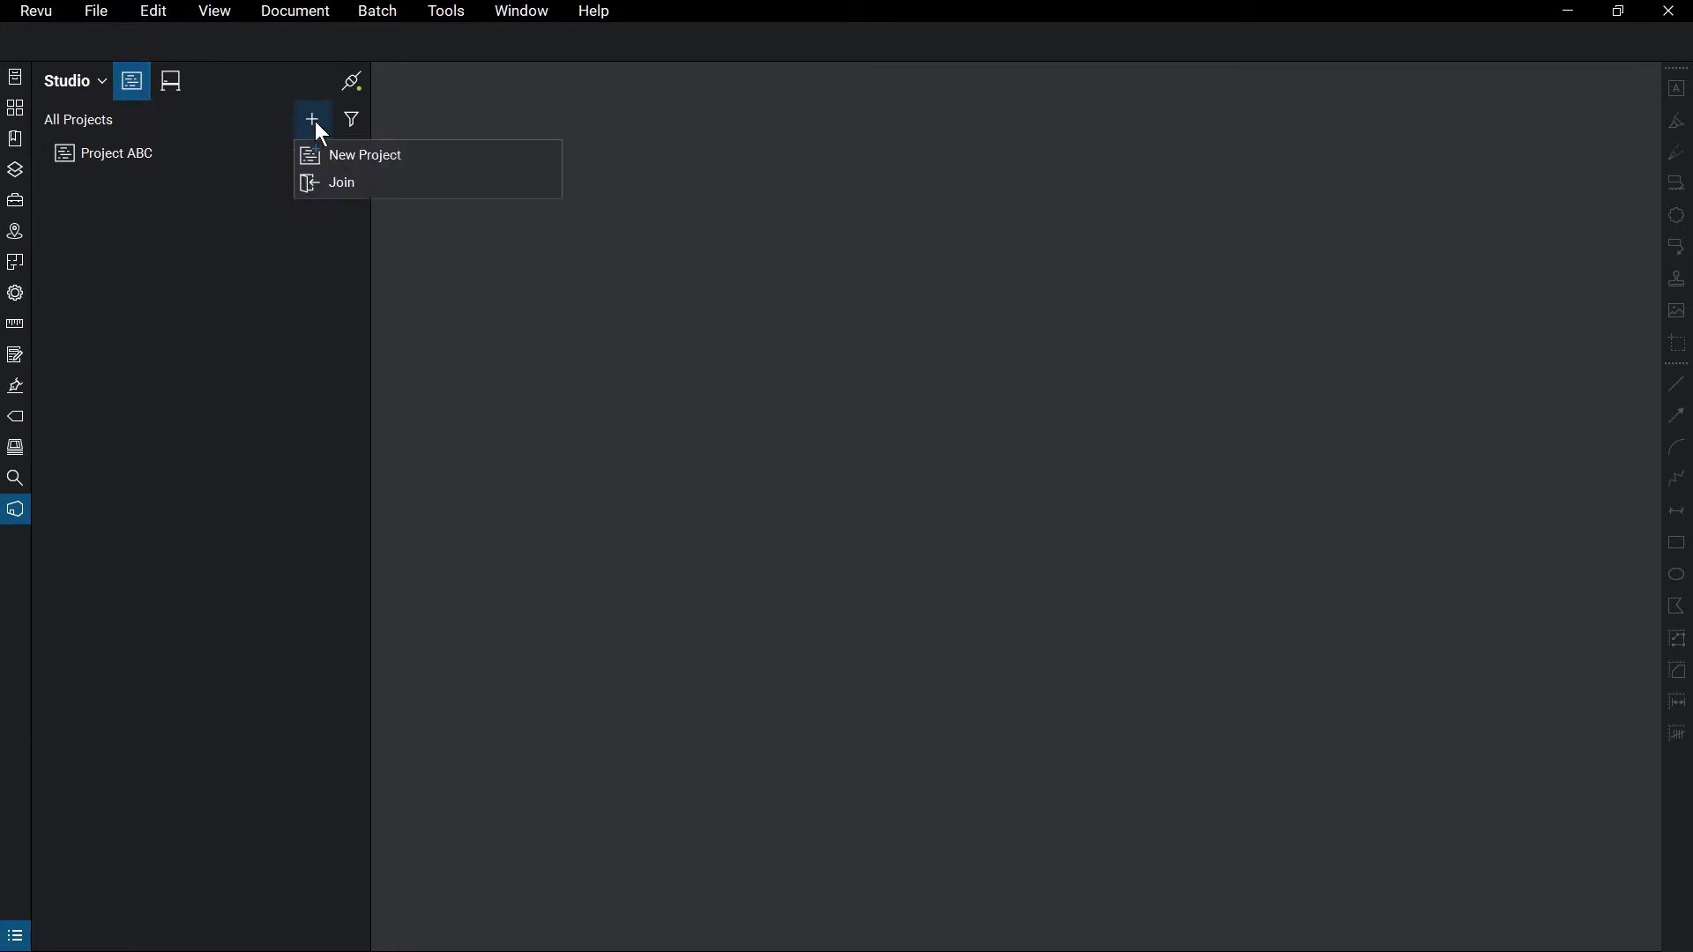
left_click(419, 152)
type("BB Tower Handover Docs")
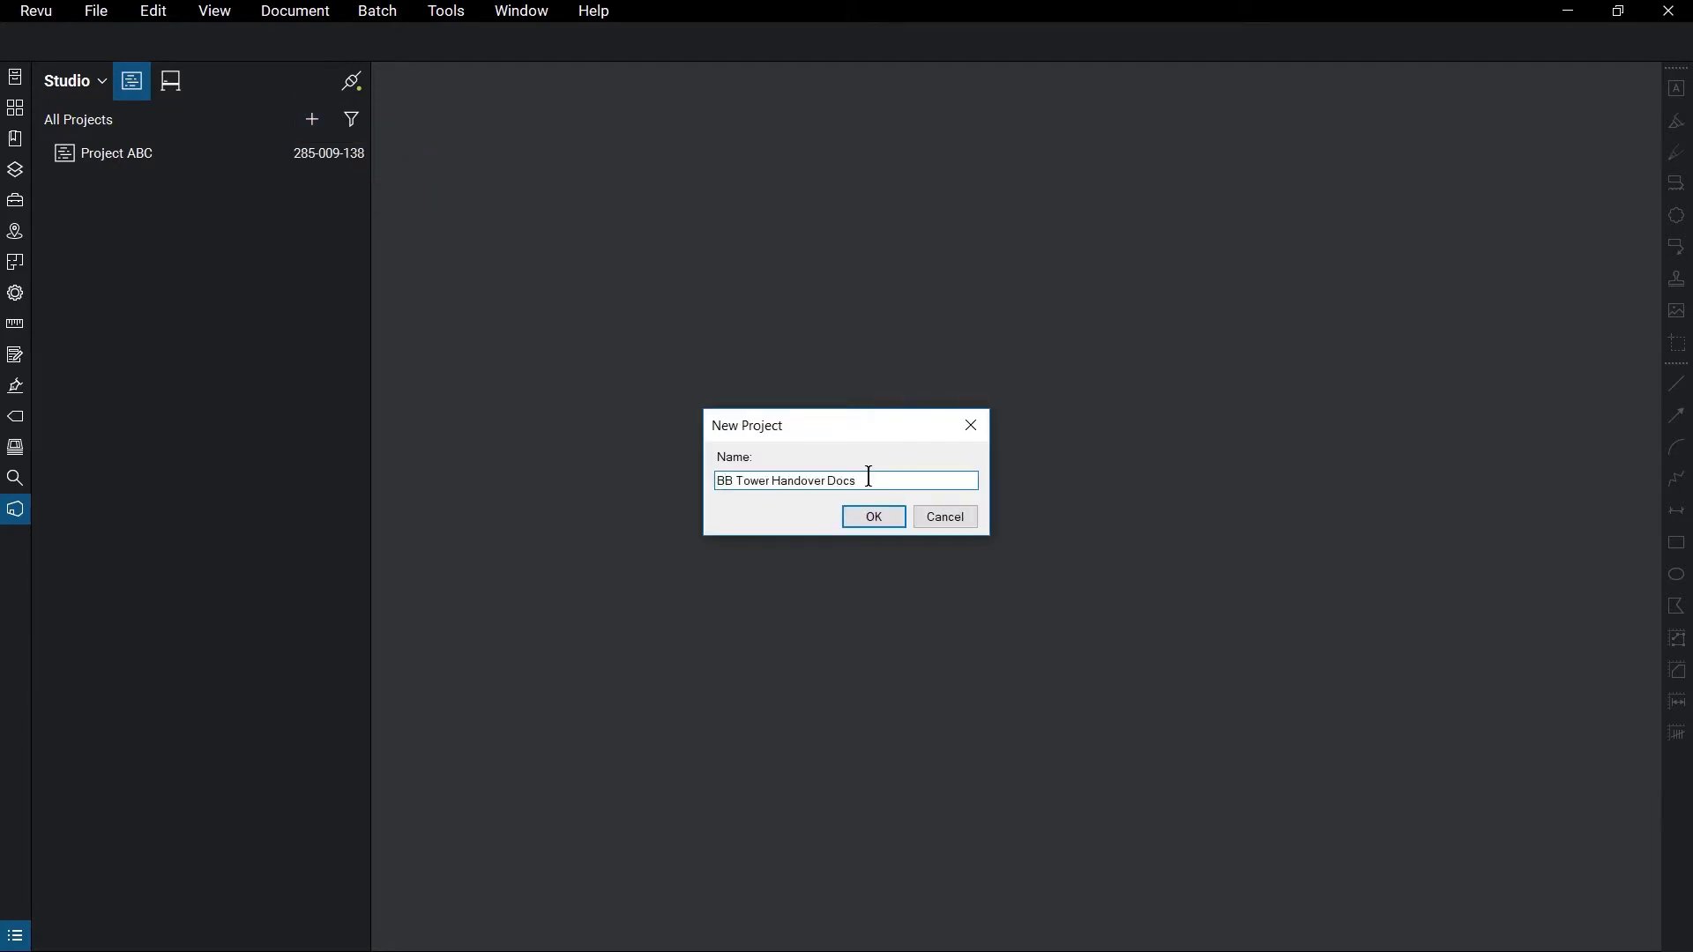
left_click(869, 511)
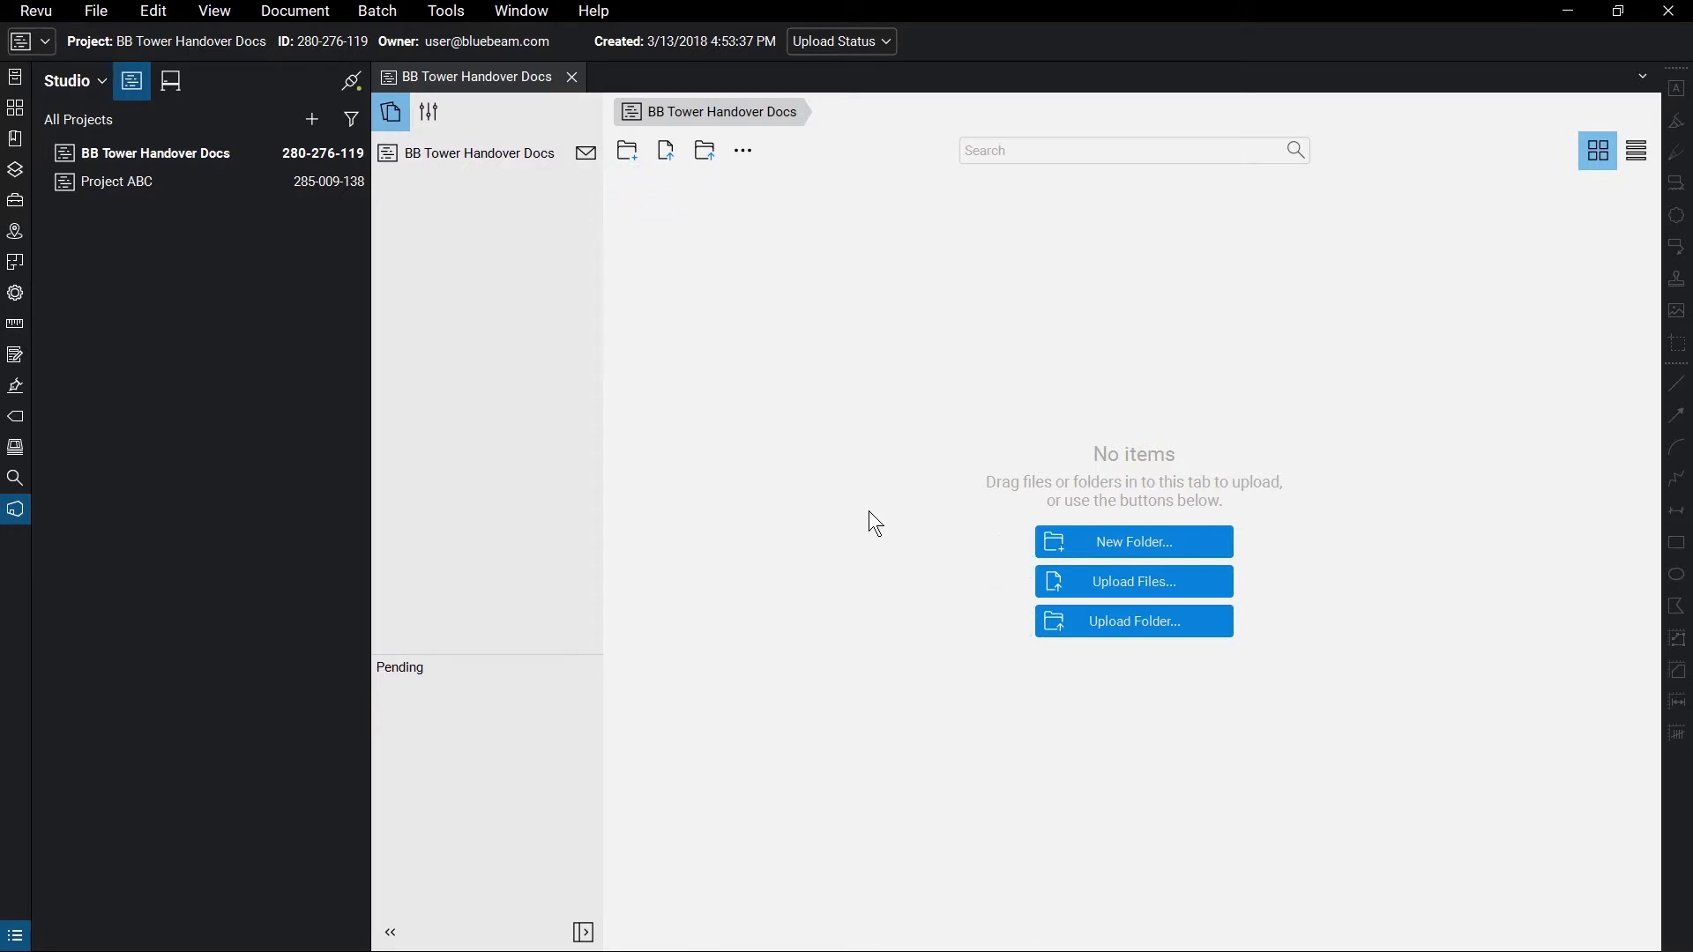
- Upload the Project Documents folder from Documents > BB Tower into the project, then close Explorer
key("alt+Tab")
left_click_drag(303, 381, 1209, 424)
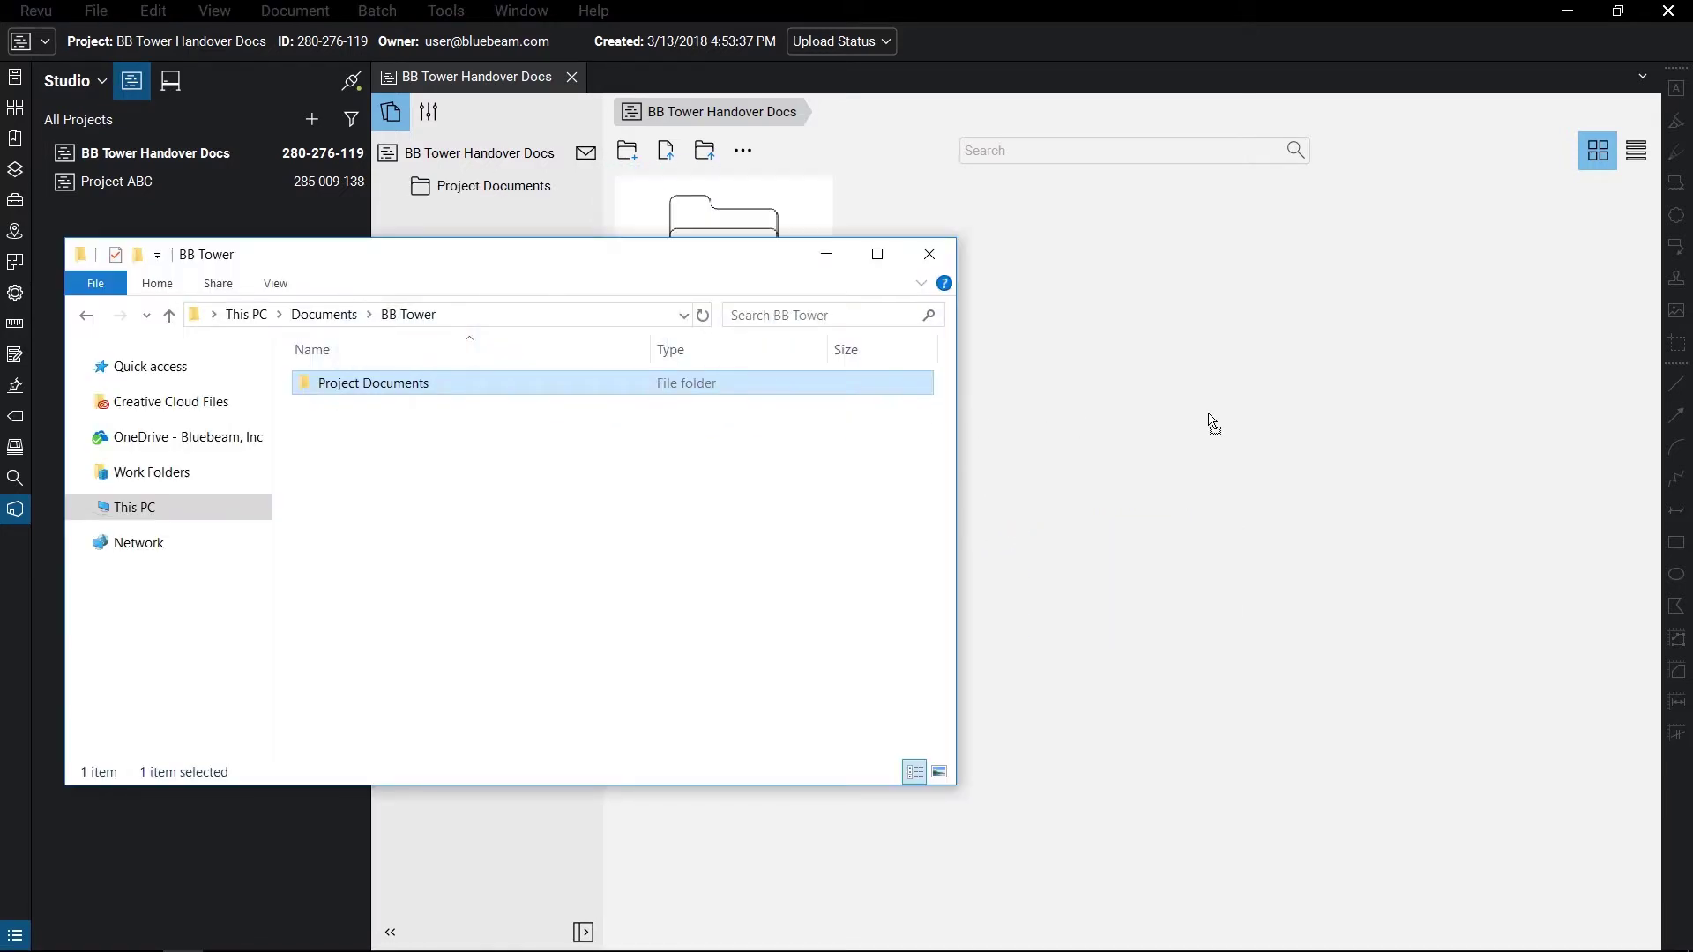
left_click(933, 255)
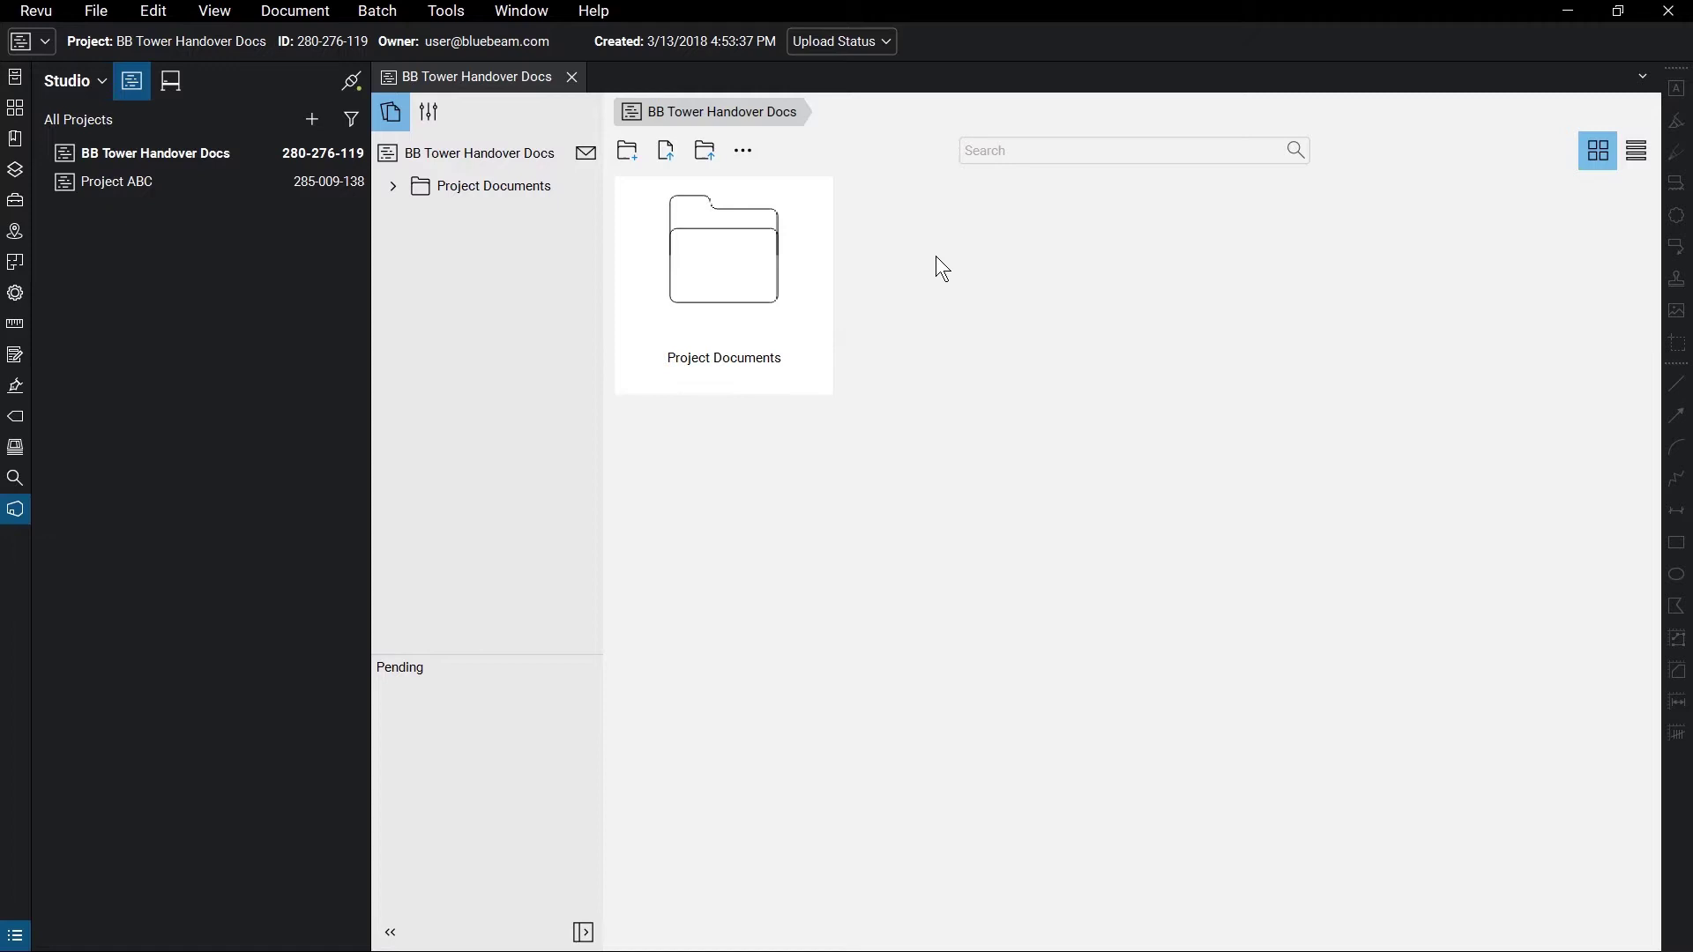
- Open Project ABC in split view, collapse the Studio panel, then close Project ABC
double_click(173, 192)
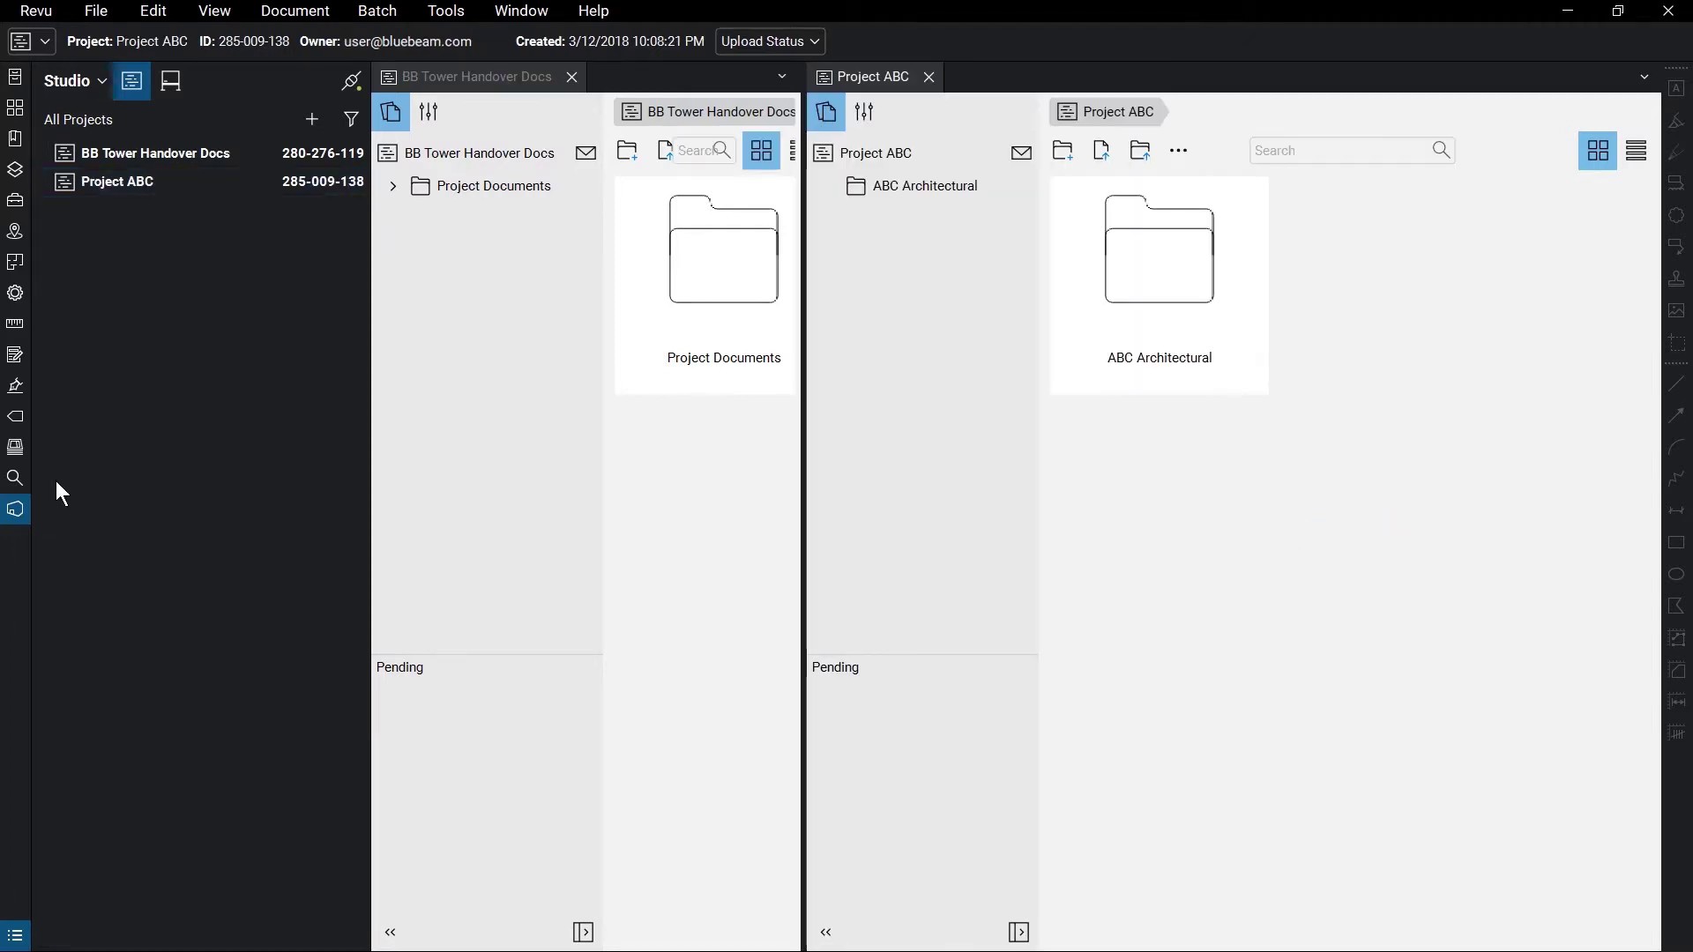
left_click(17, 509)
left_click_drag(579, 476, 781, 481)
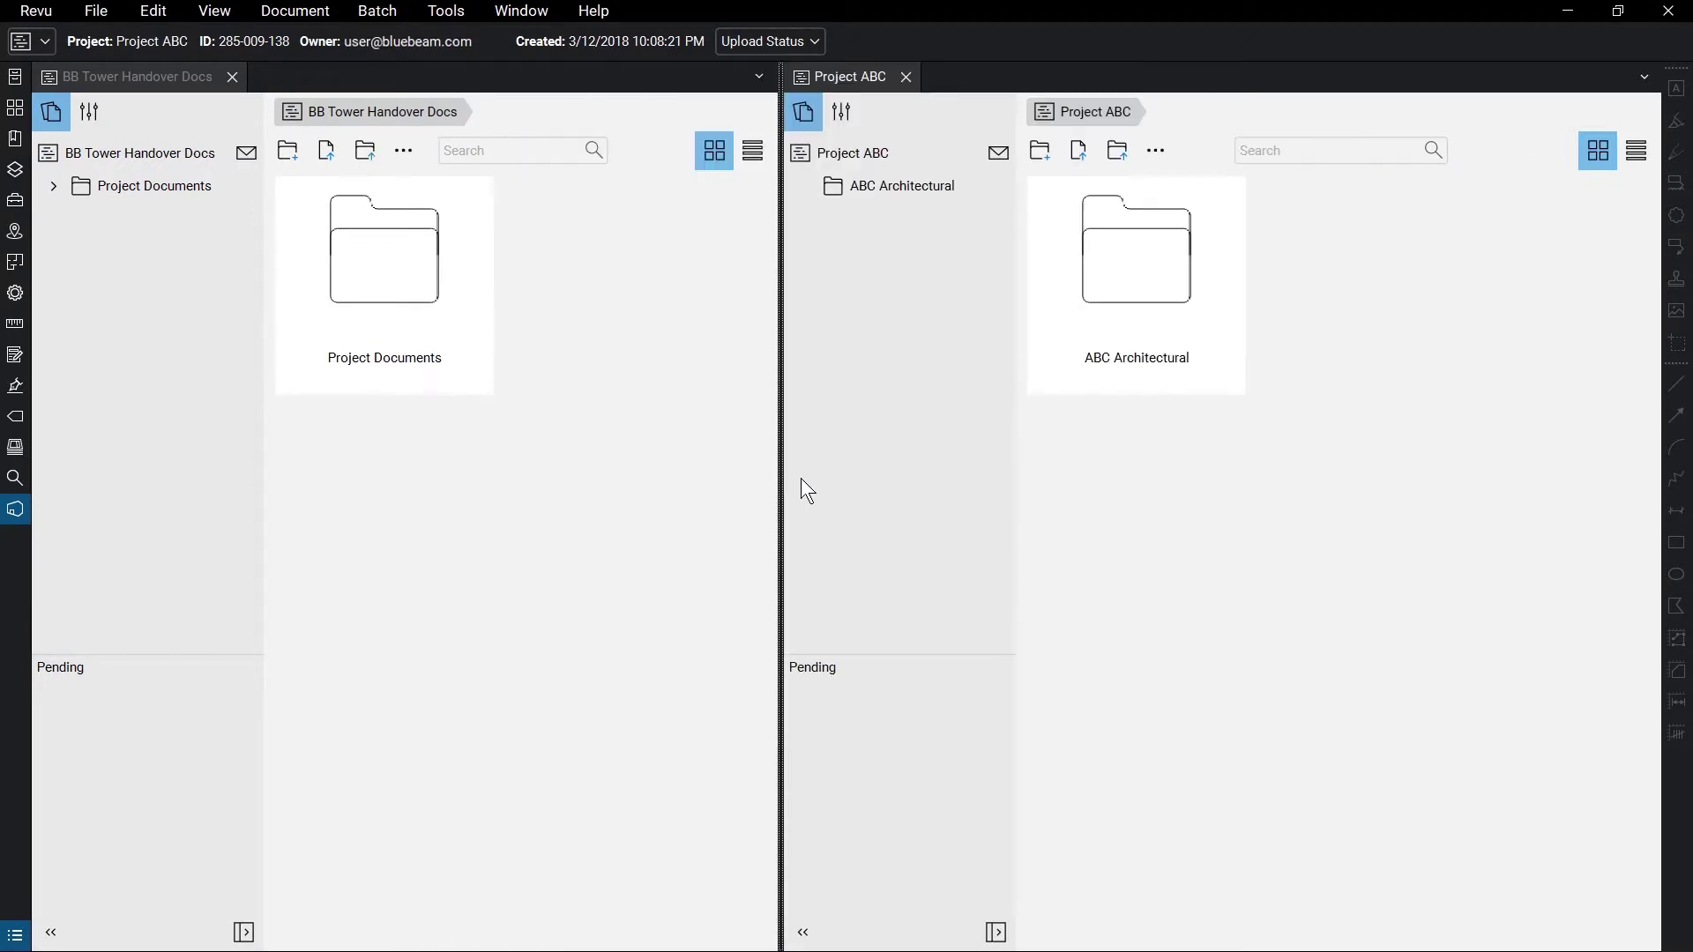
left_click(908, 81)
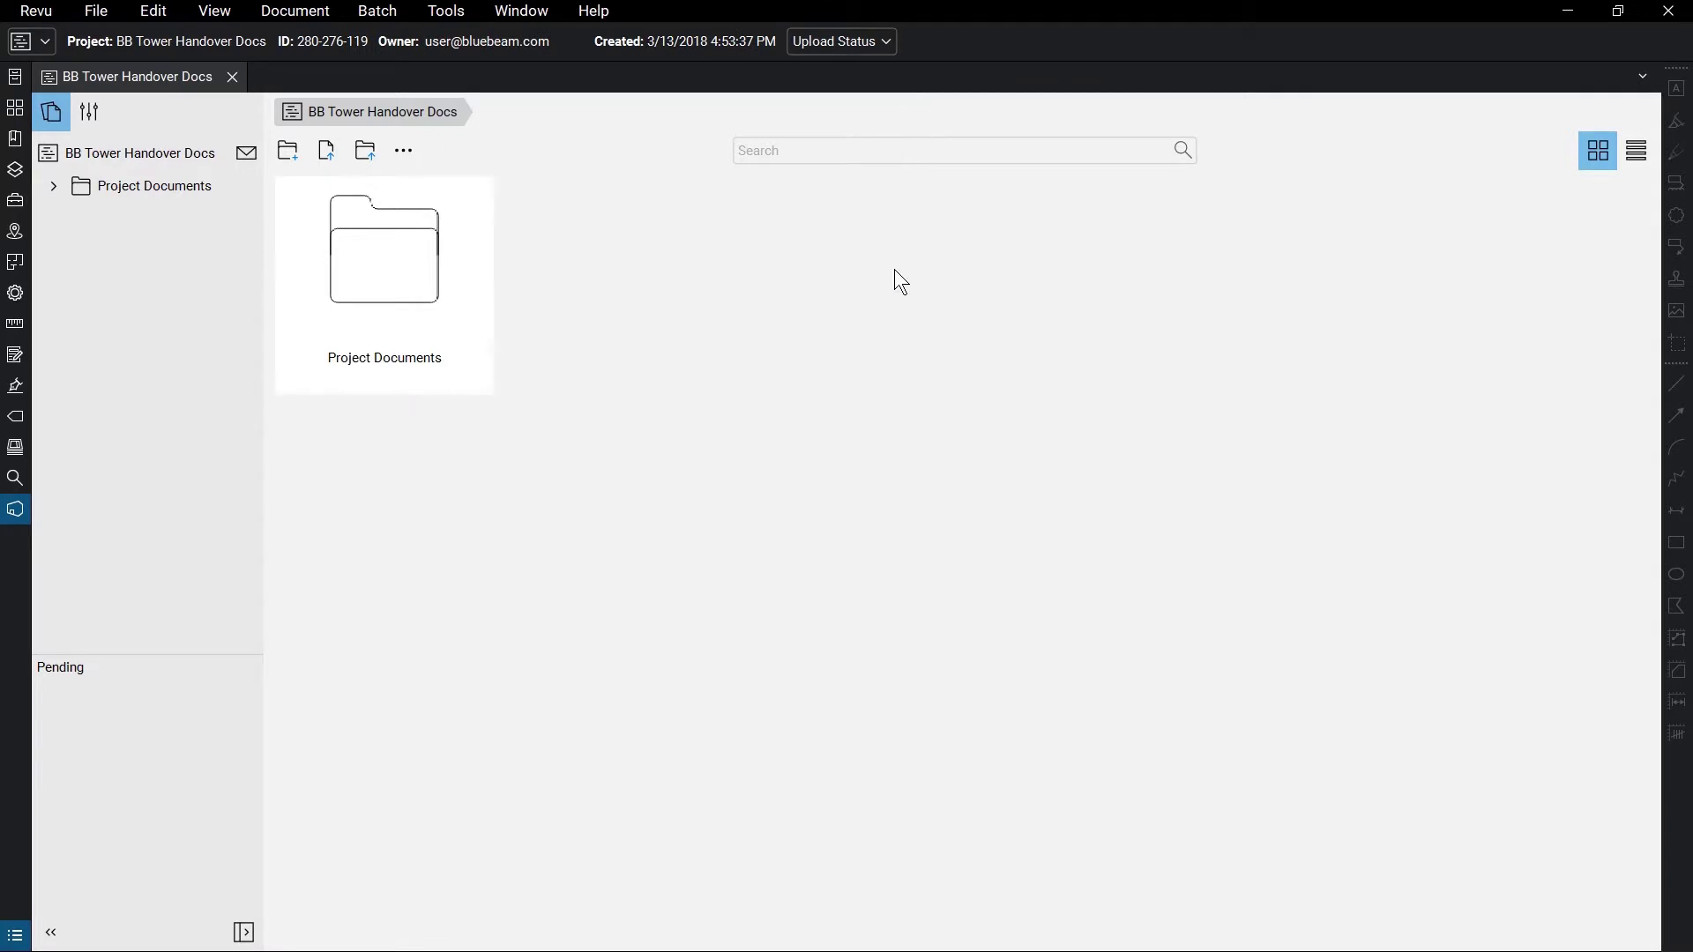
- Expand Project Documents and search the project files for 'plumbing', then clear the search
left_click(55, 186)
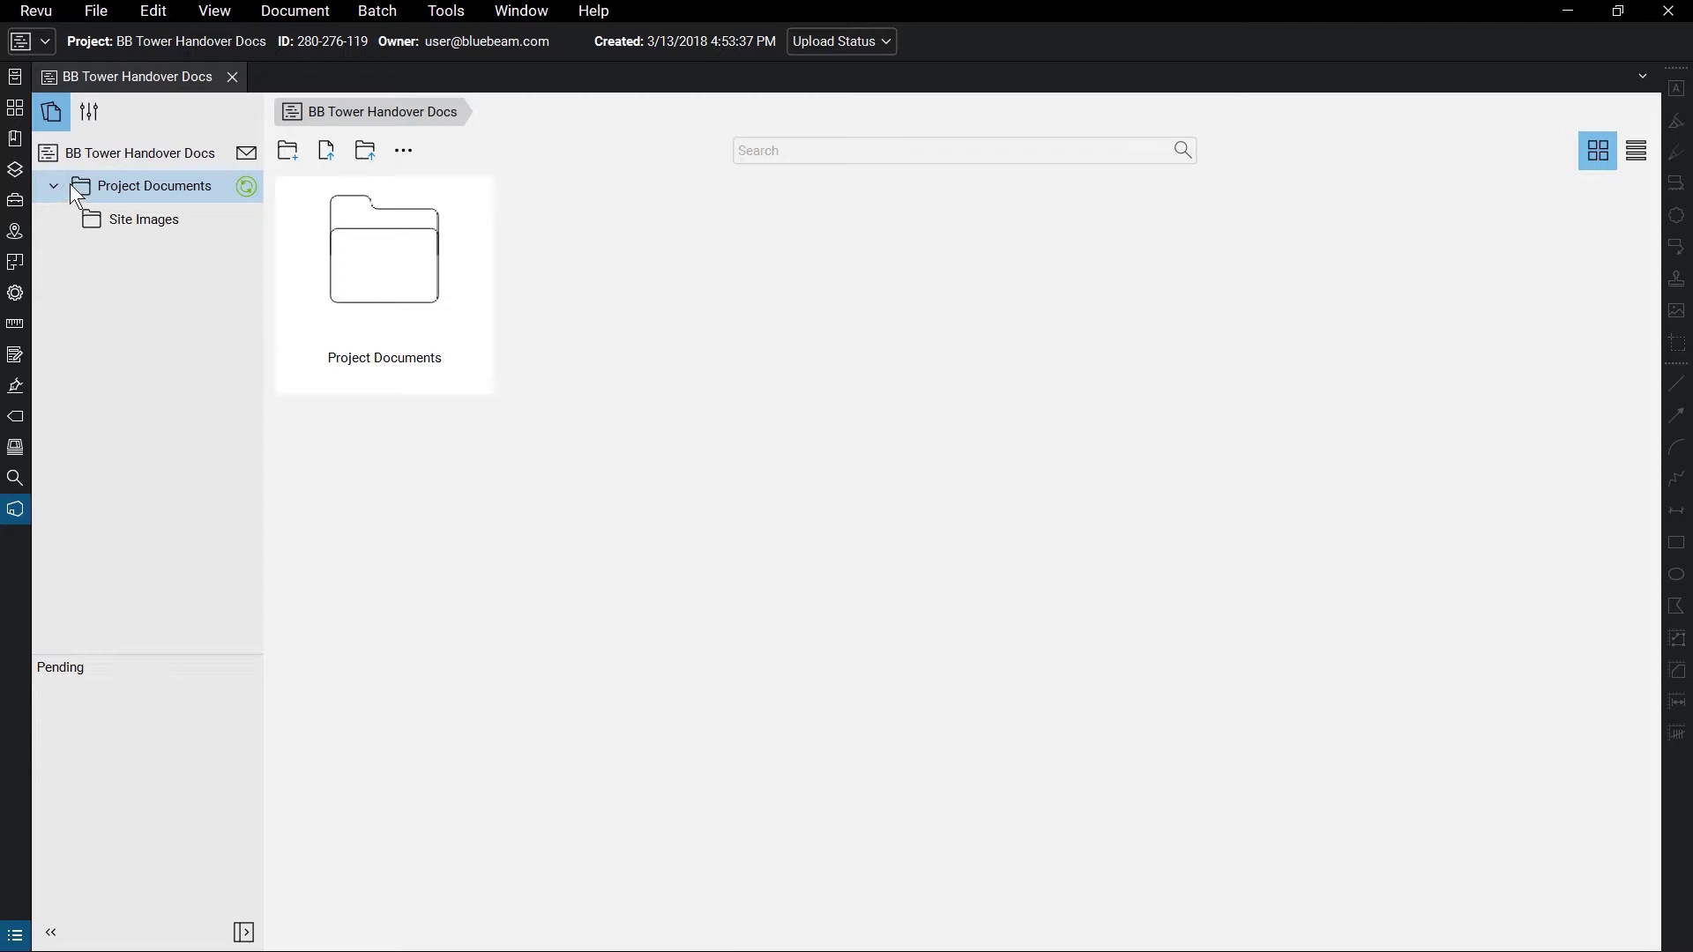
left_click(820, 150)
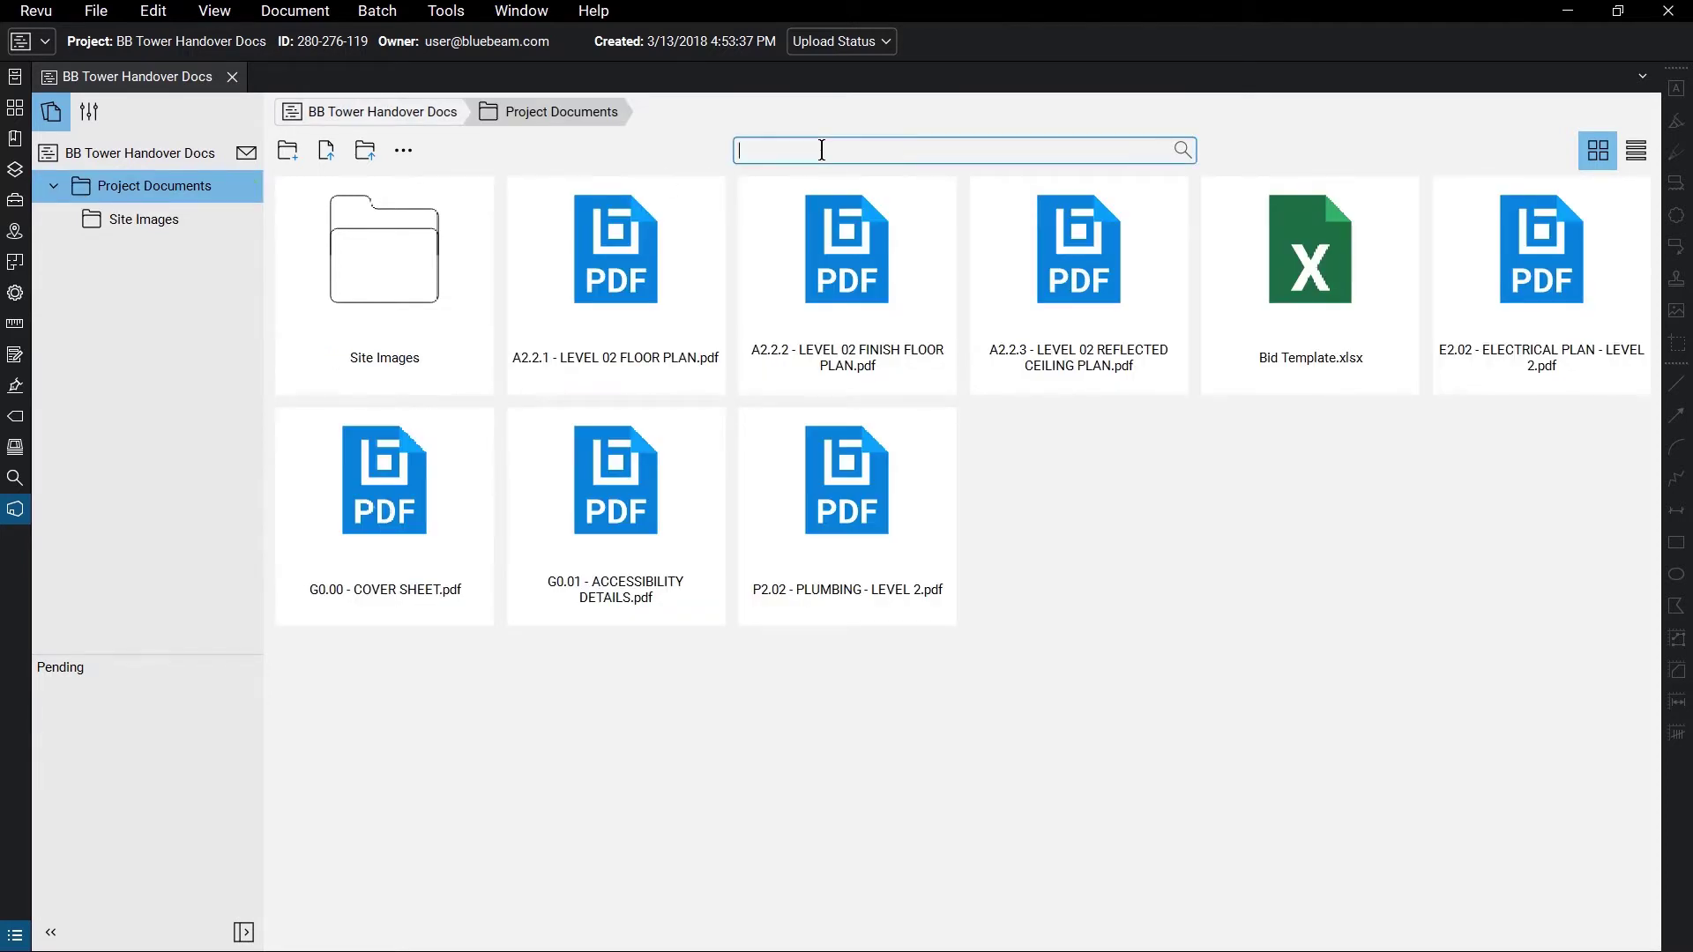
type("plumbing")
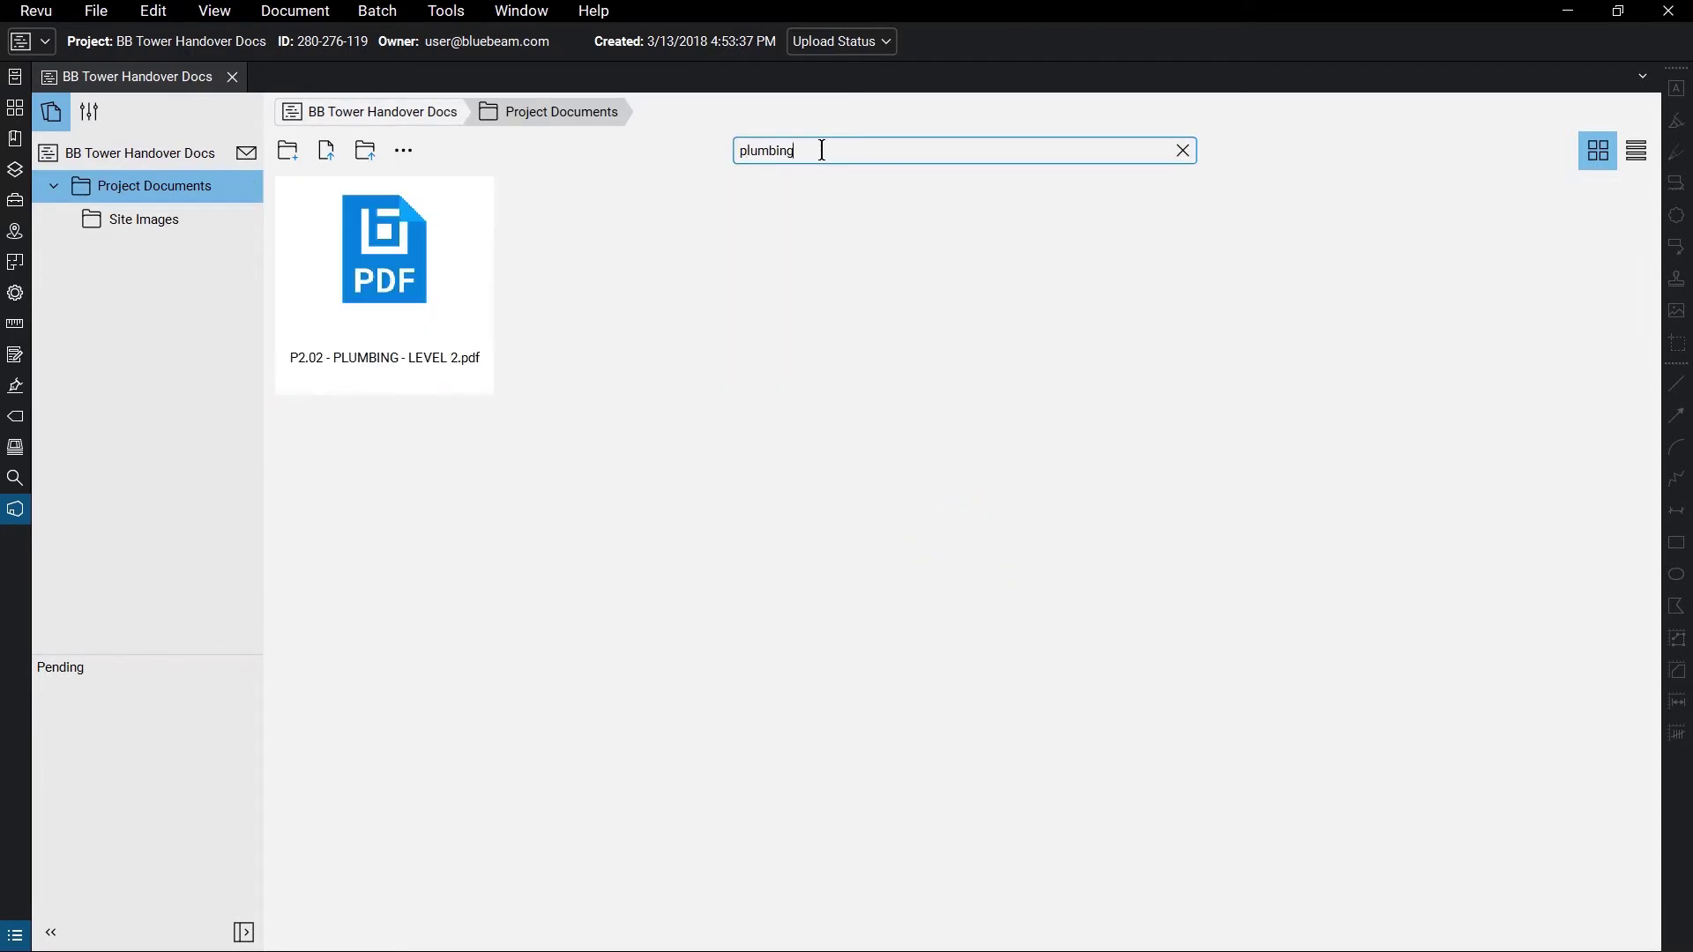
left_click(1184, 150)
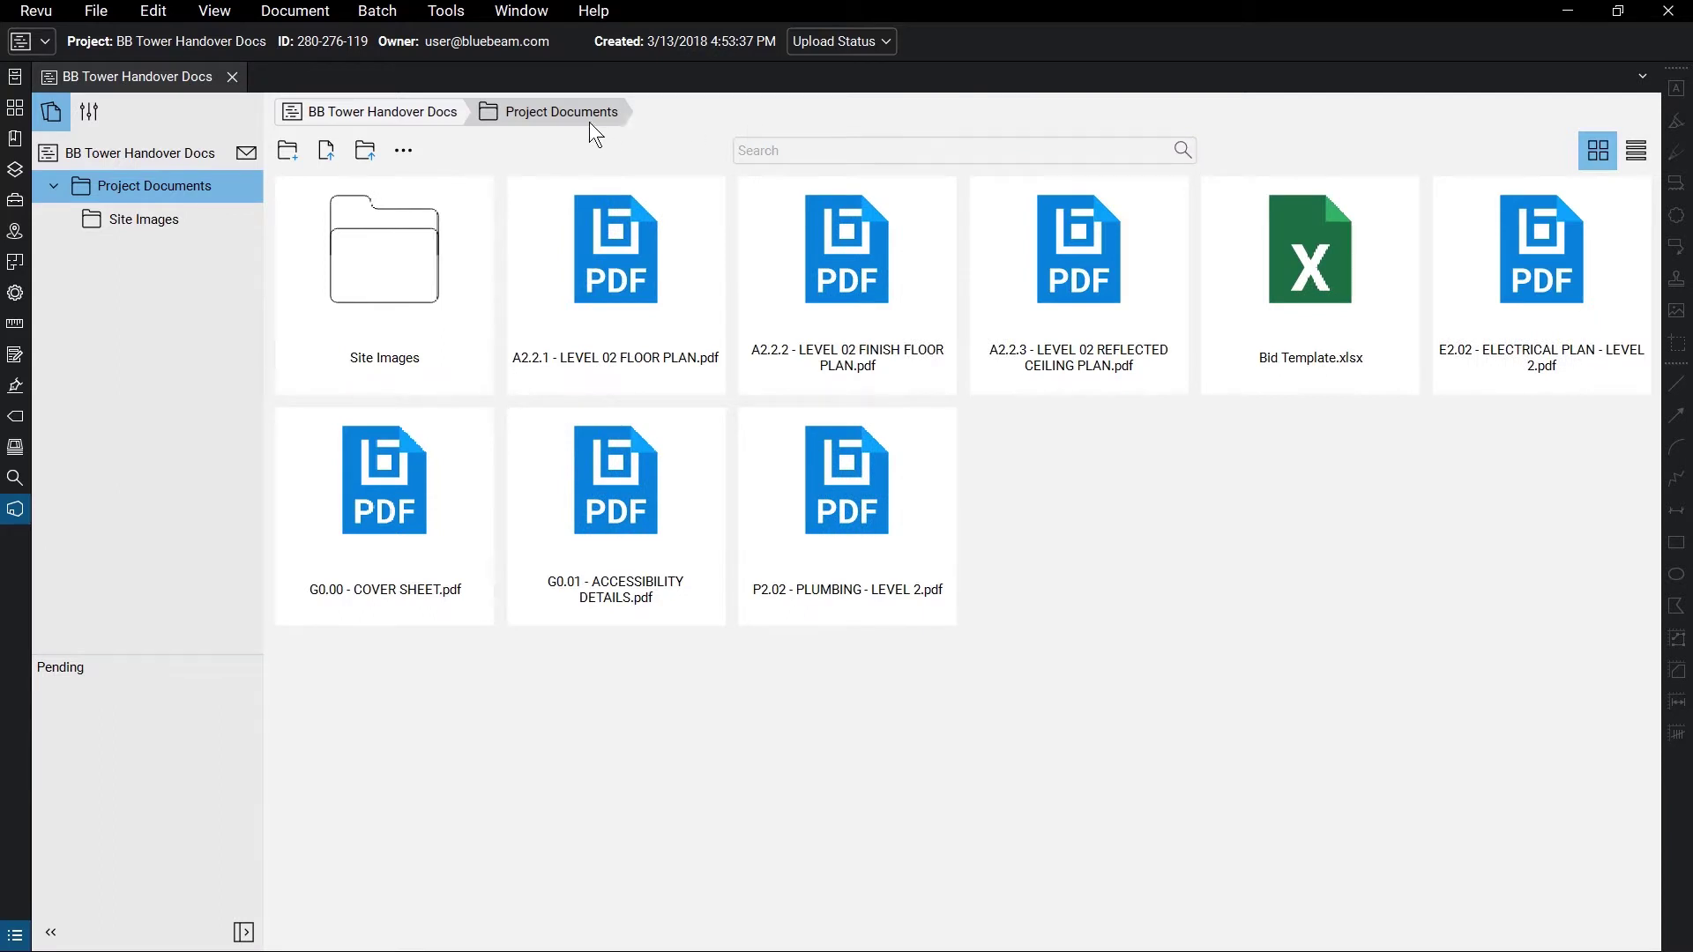
- Open the Project Documents folder and show its files as large thumbnails
left_click(430, 113)
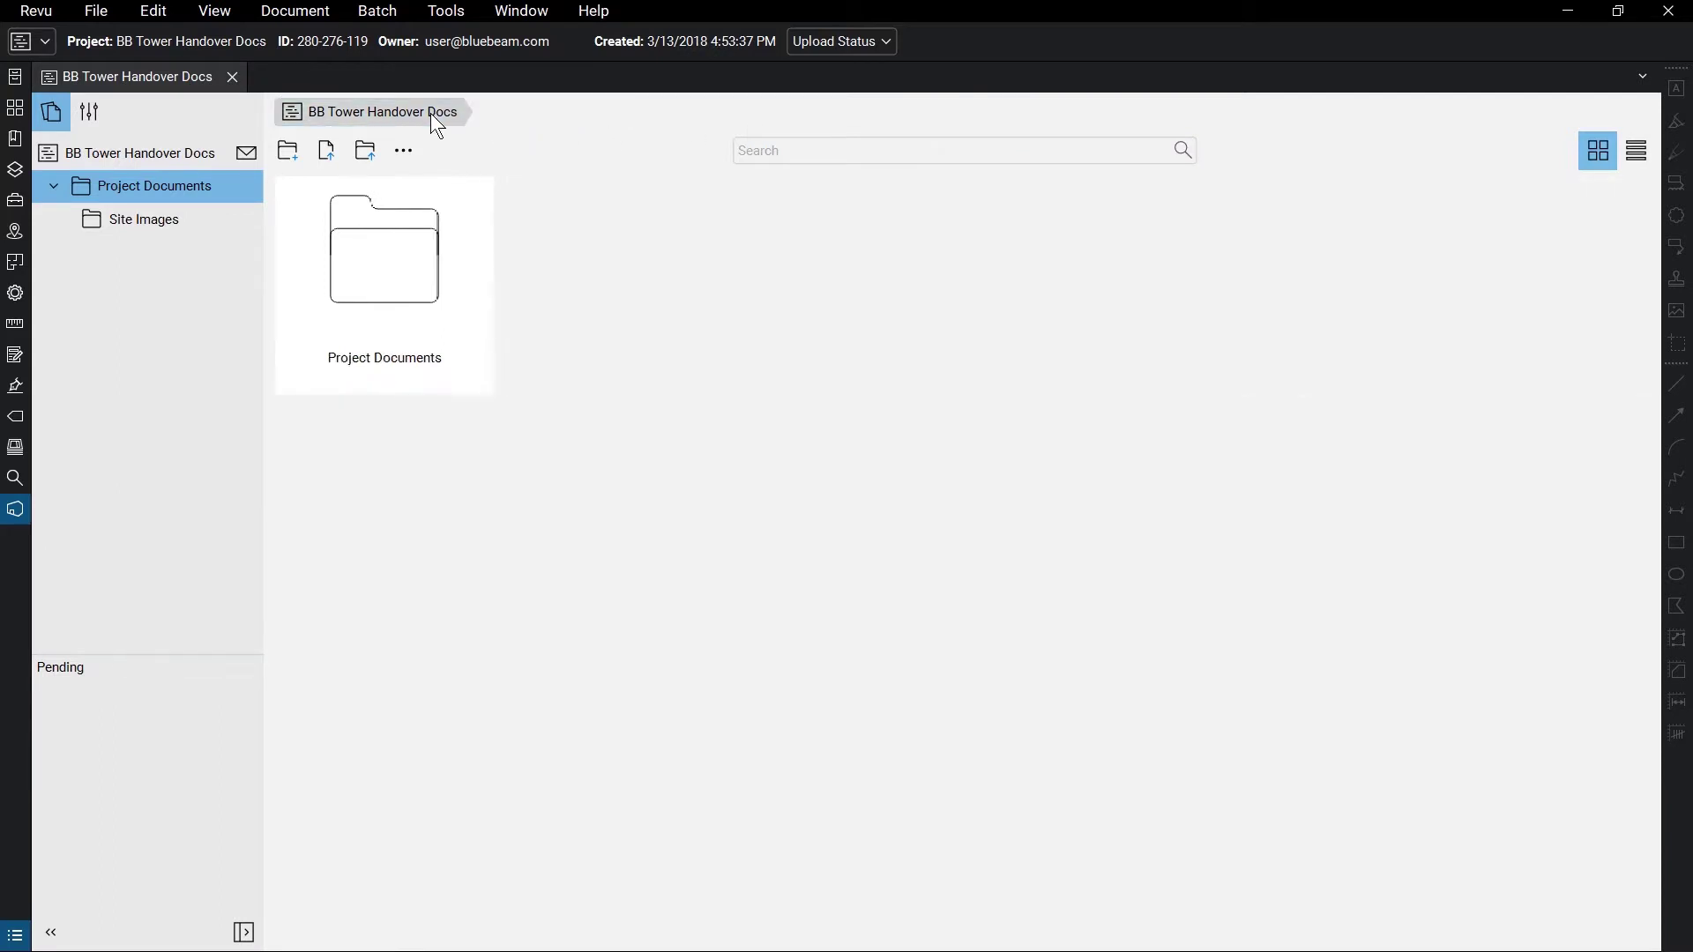
double_click(432, 214)
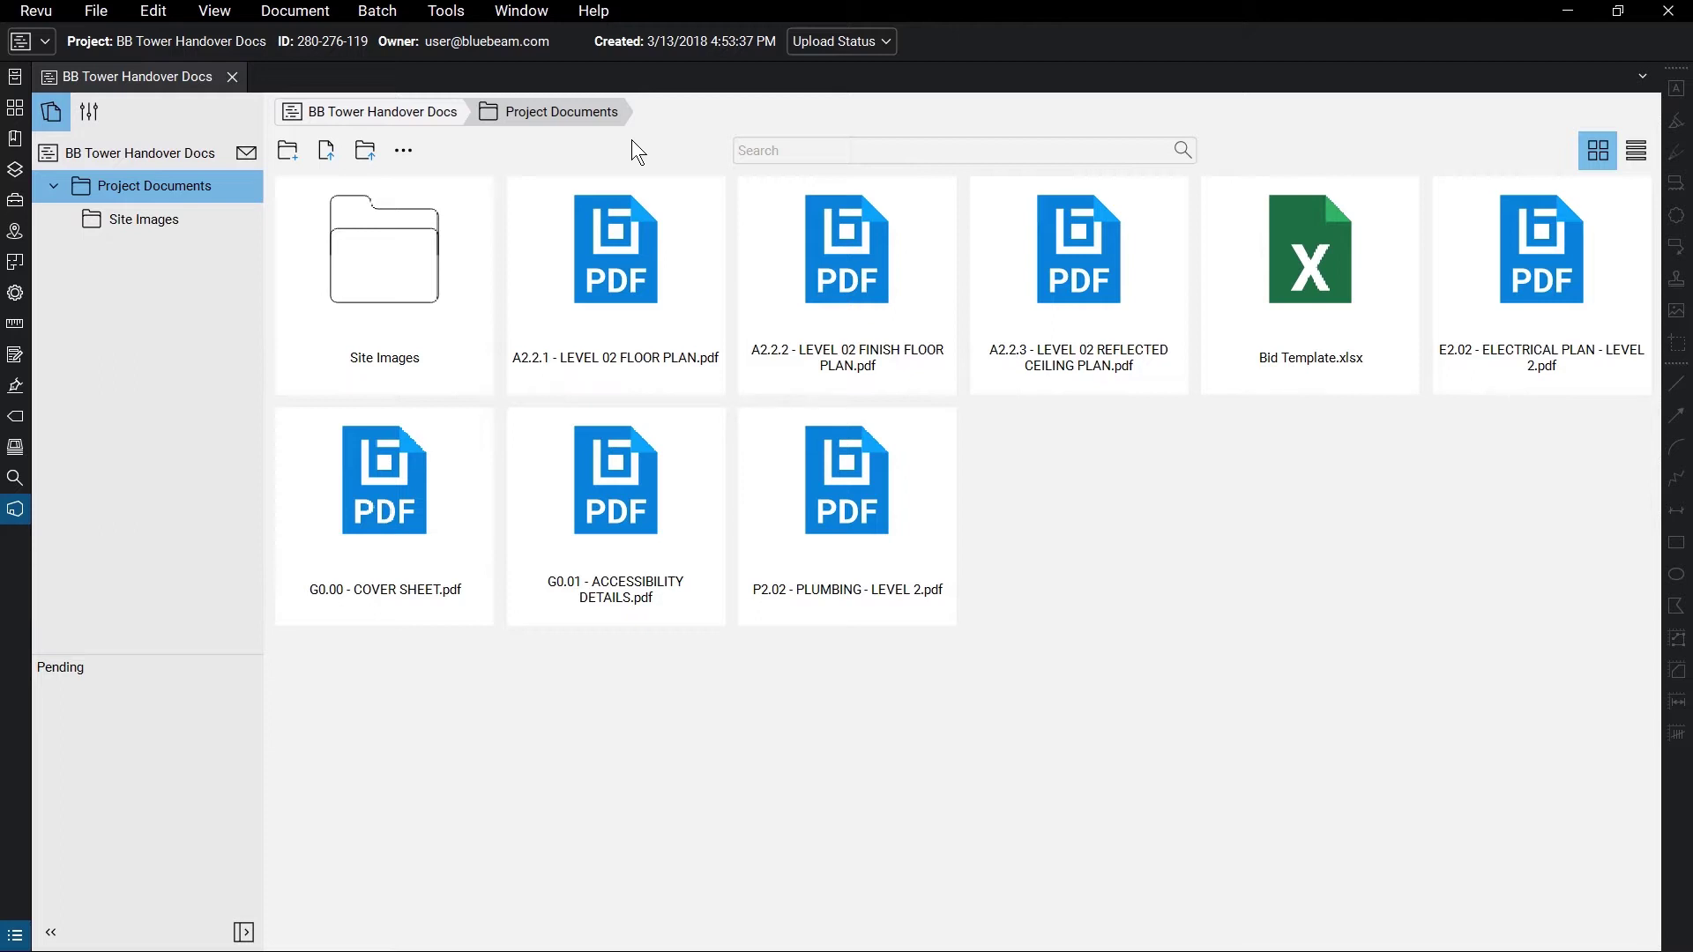
left_click(1637, 151)
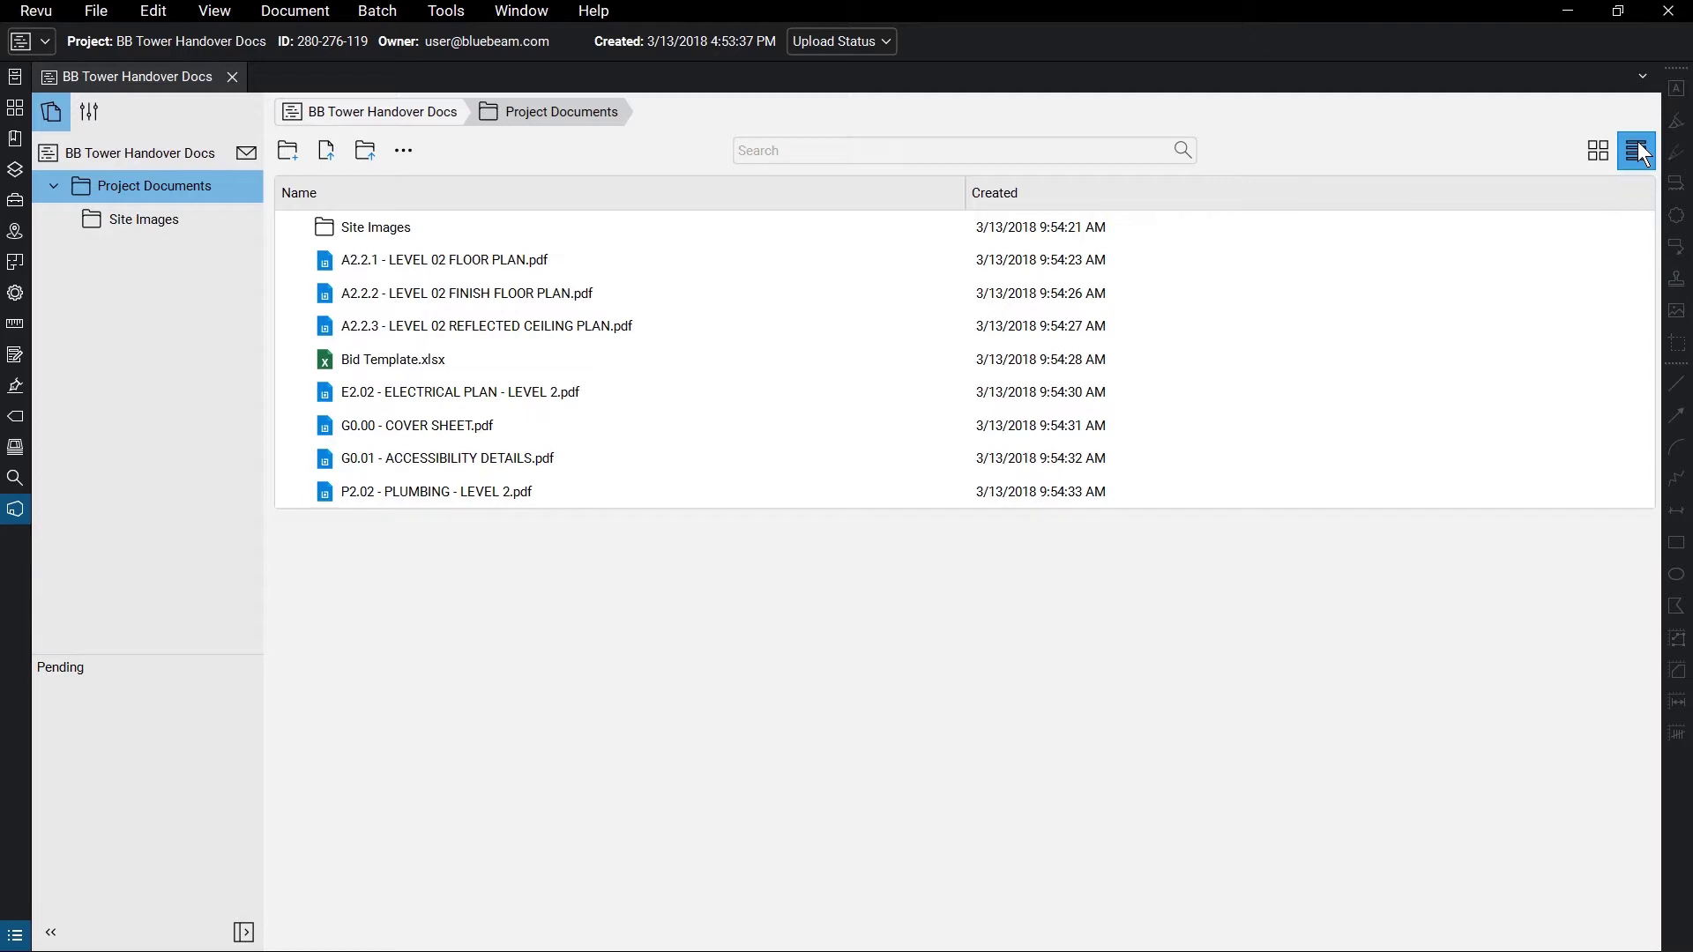
left_click(1605, 157)
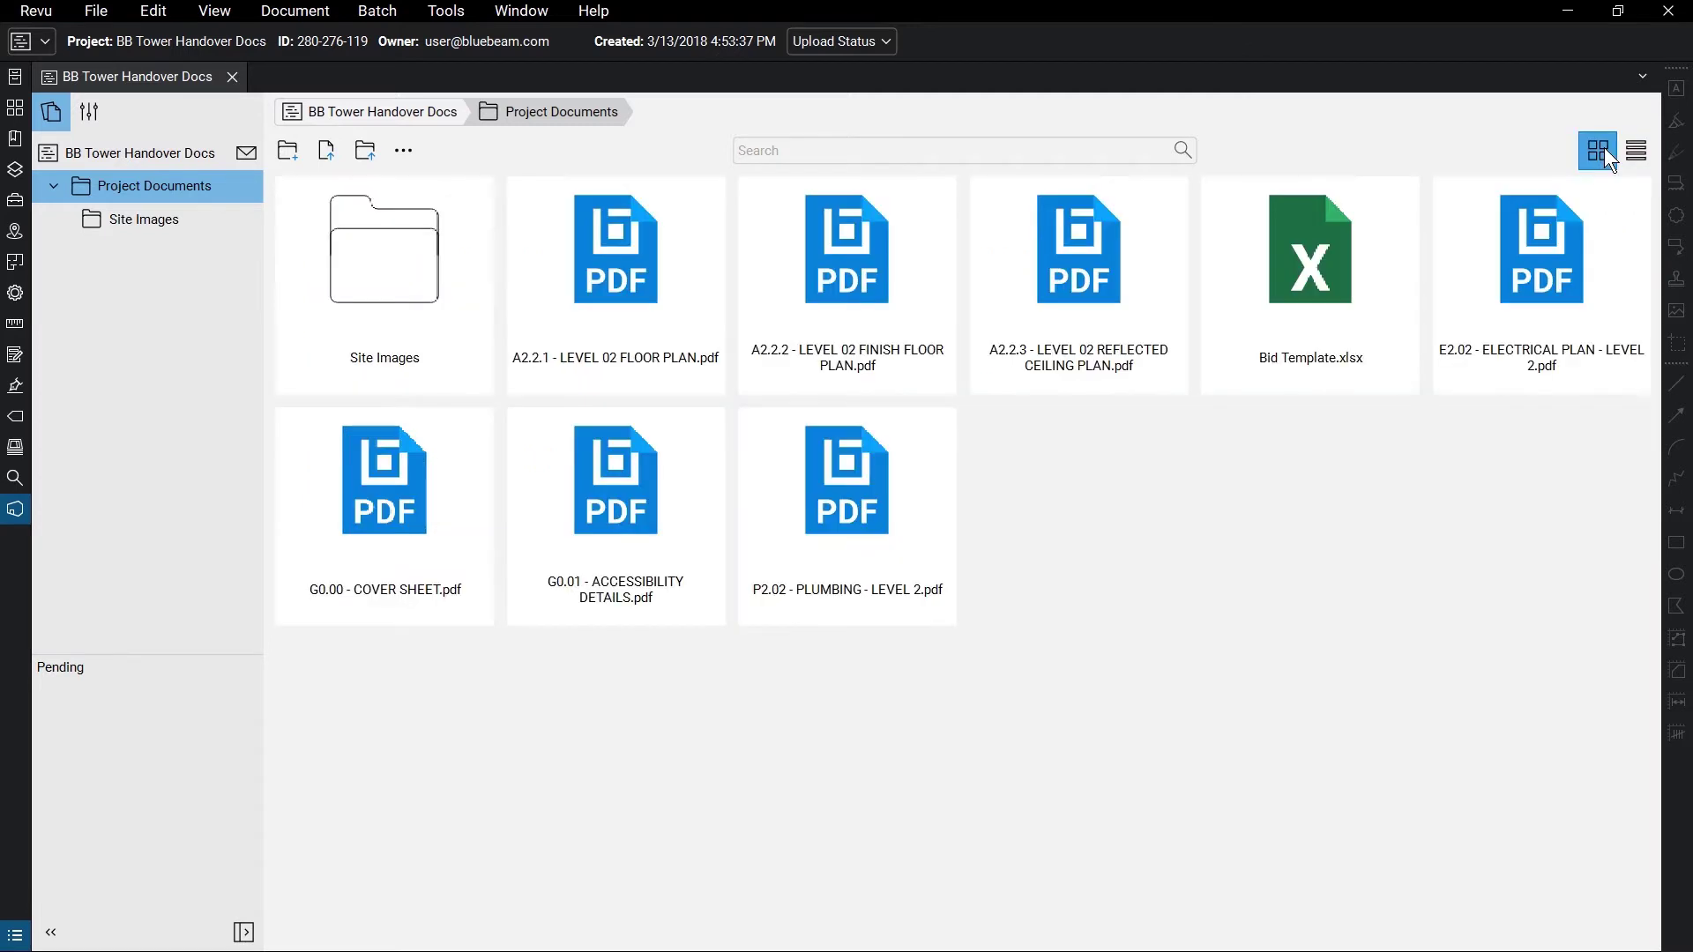
- Send project invitations to the architect's and structural engineer's e-mail addresses
left_click(254, 154)
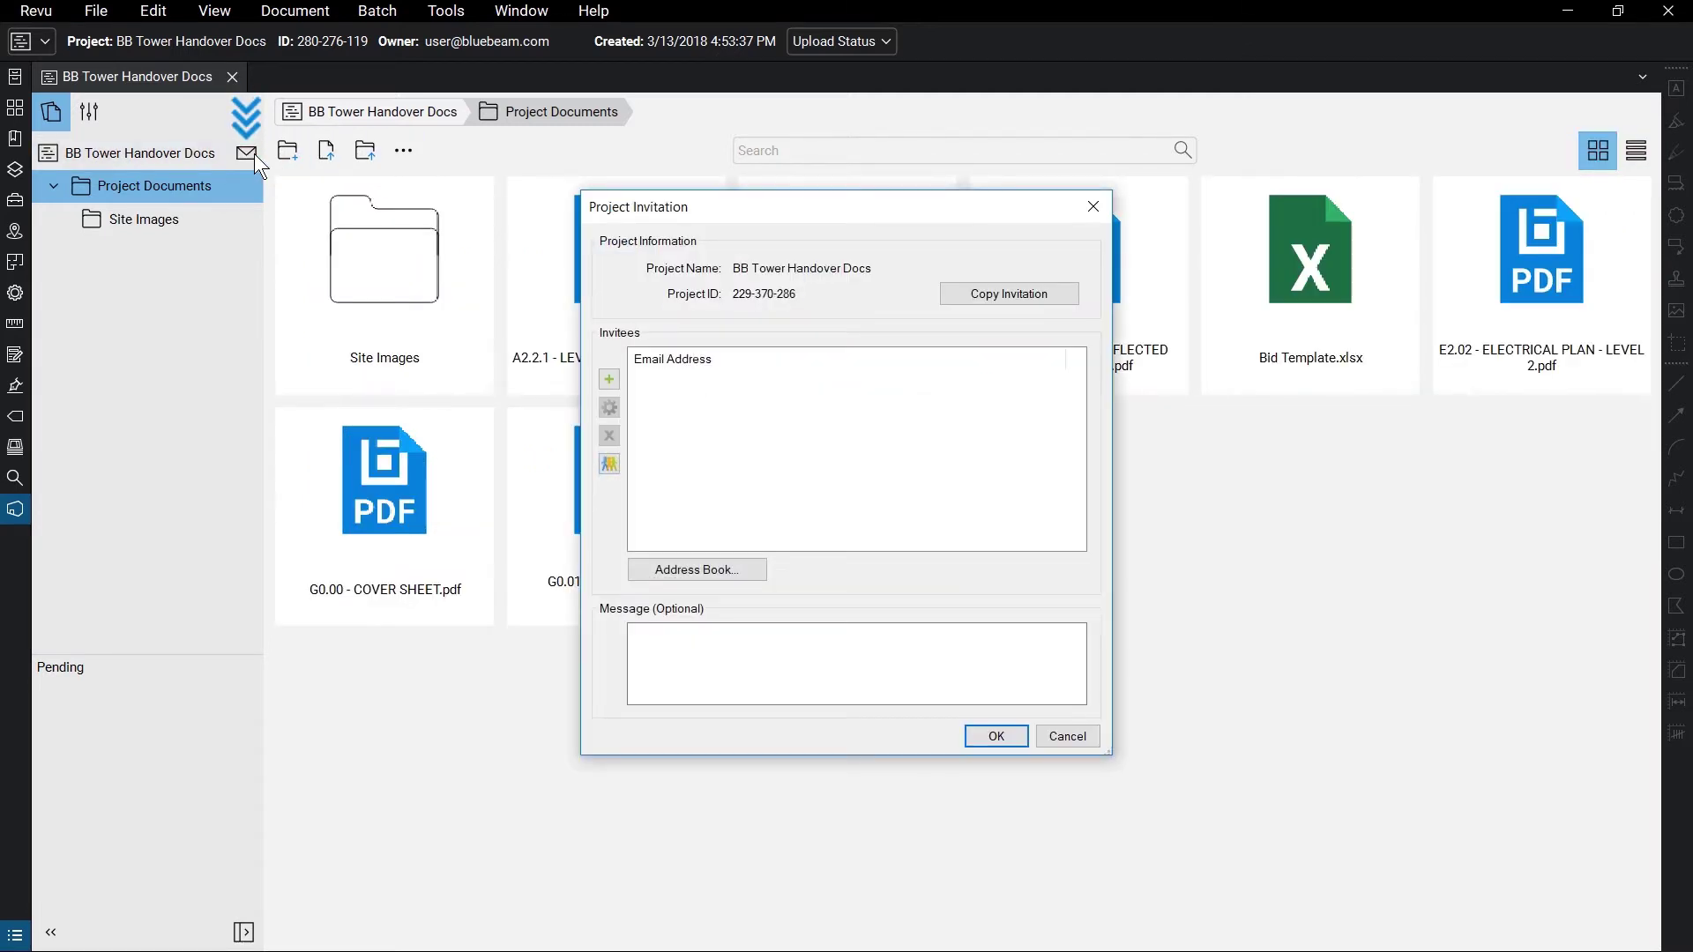
left_click(608, 377)
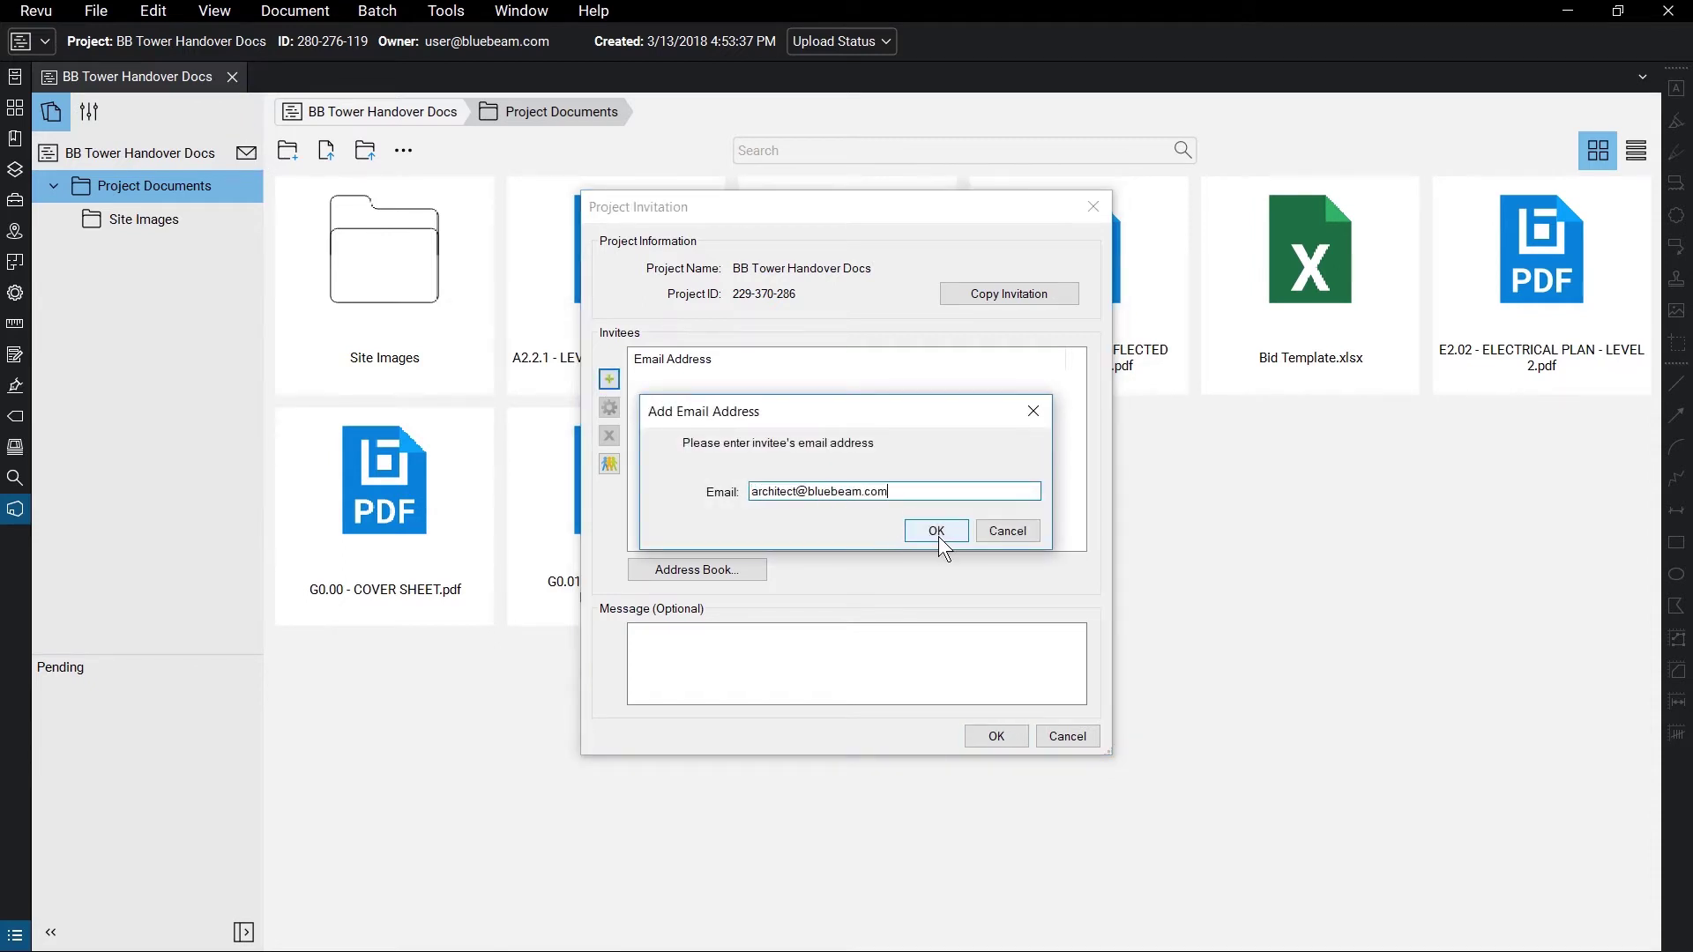
left_click(936, 531)
left_click(609, 379)
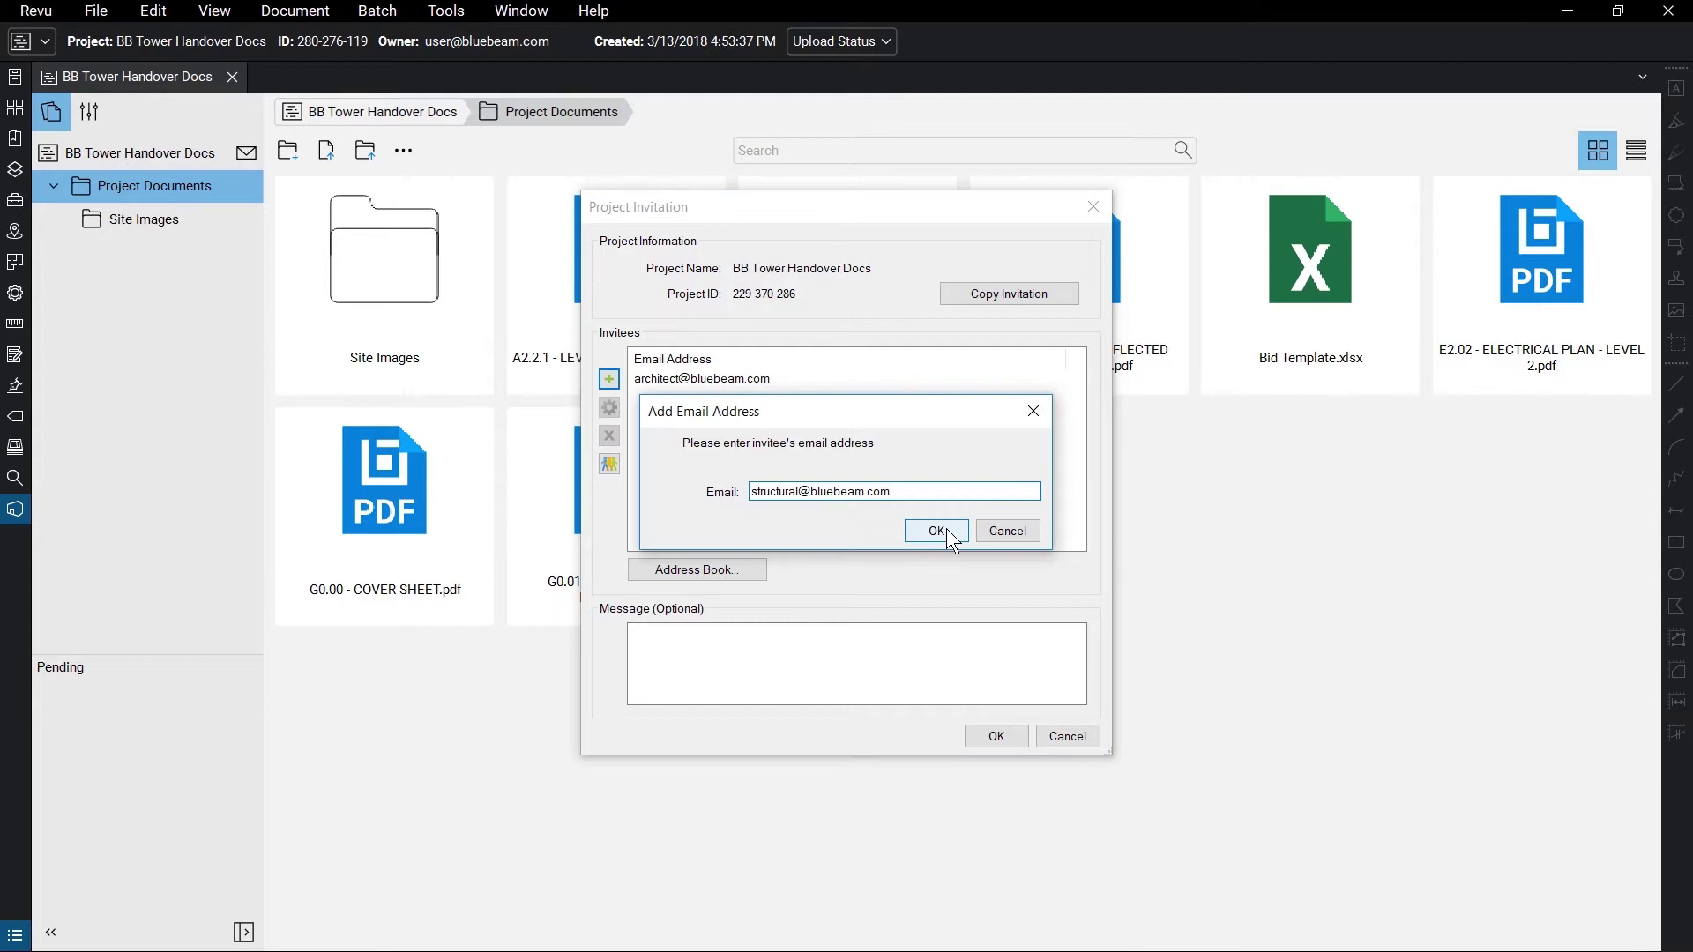
left_click(941, 529)
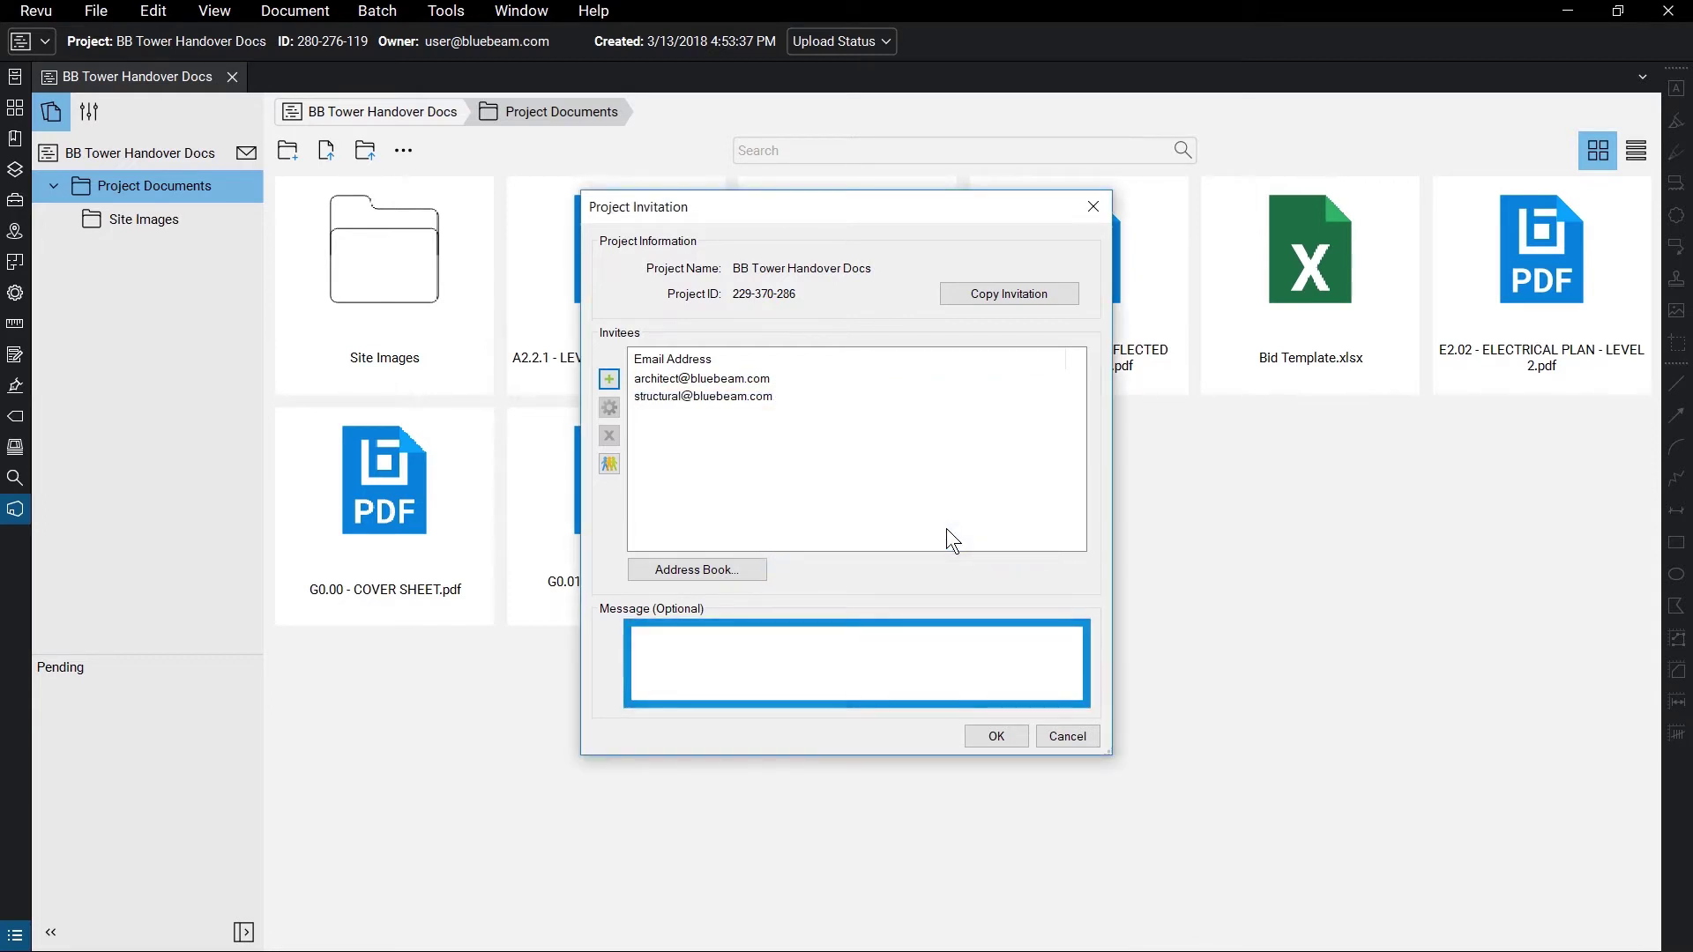
left_click(1014, 736)
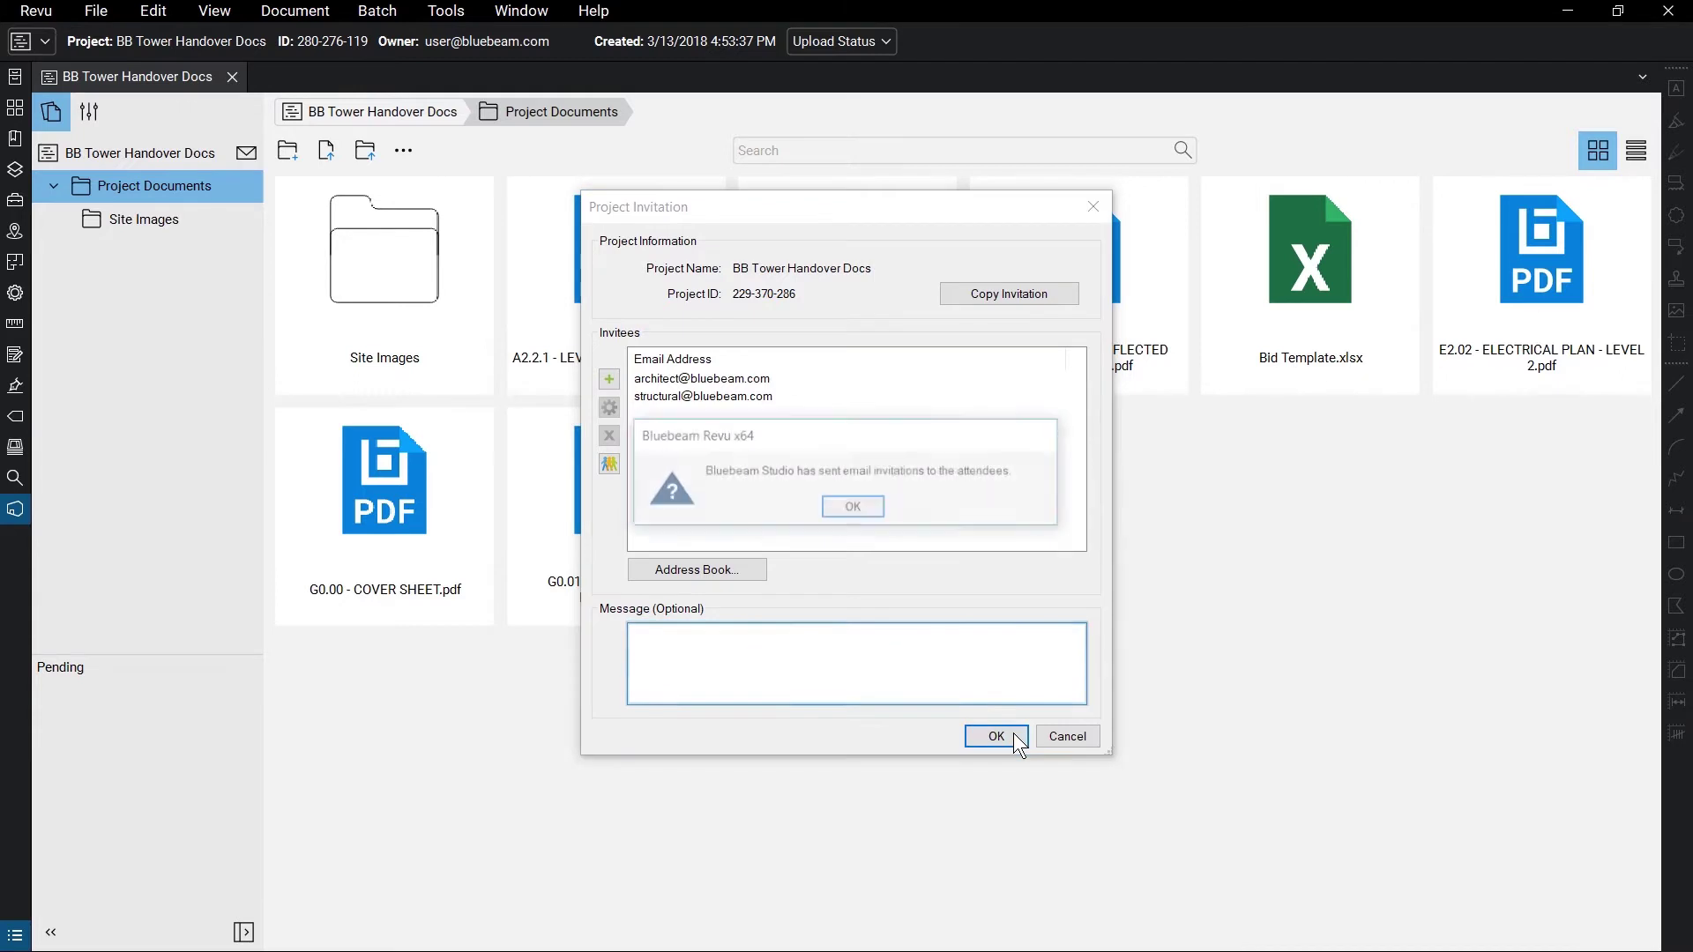
left_click(875, 511)
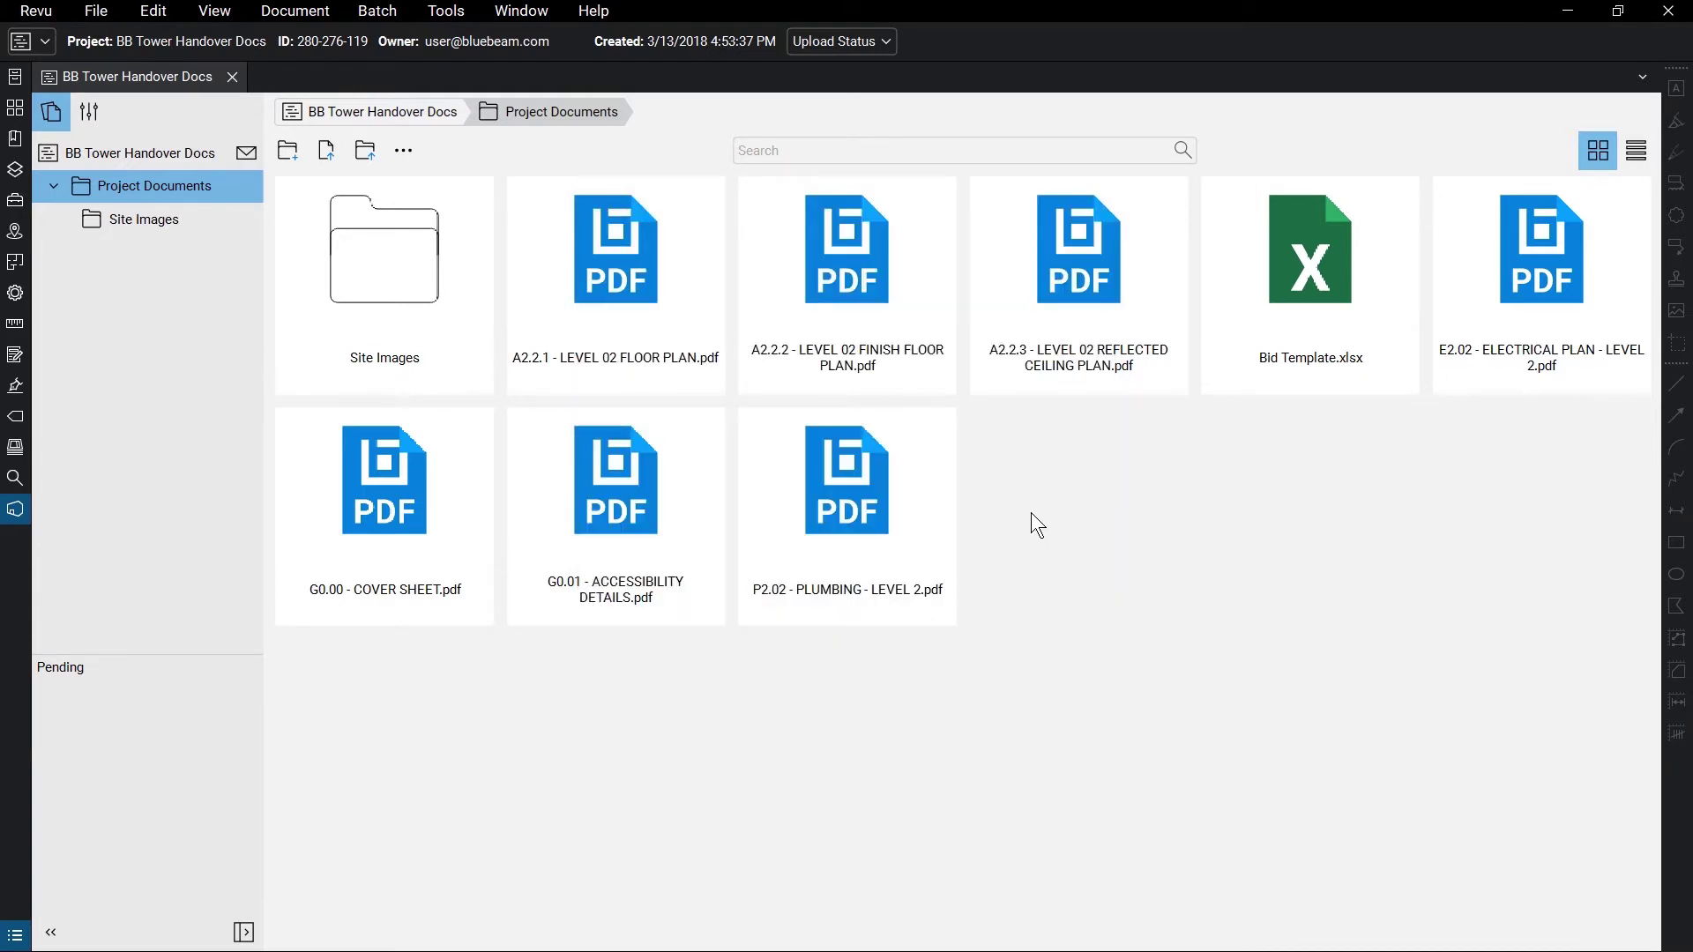
- Open Project Settings on the User Access tab and select the architect's entry
left_click(99, 117)
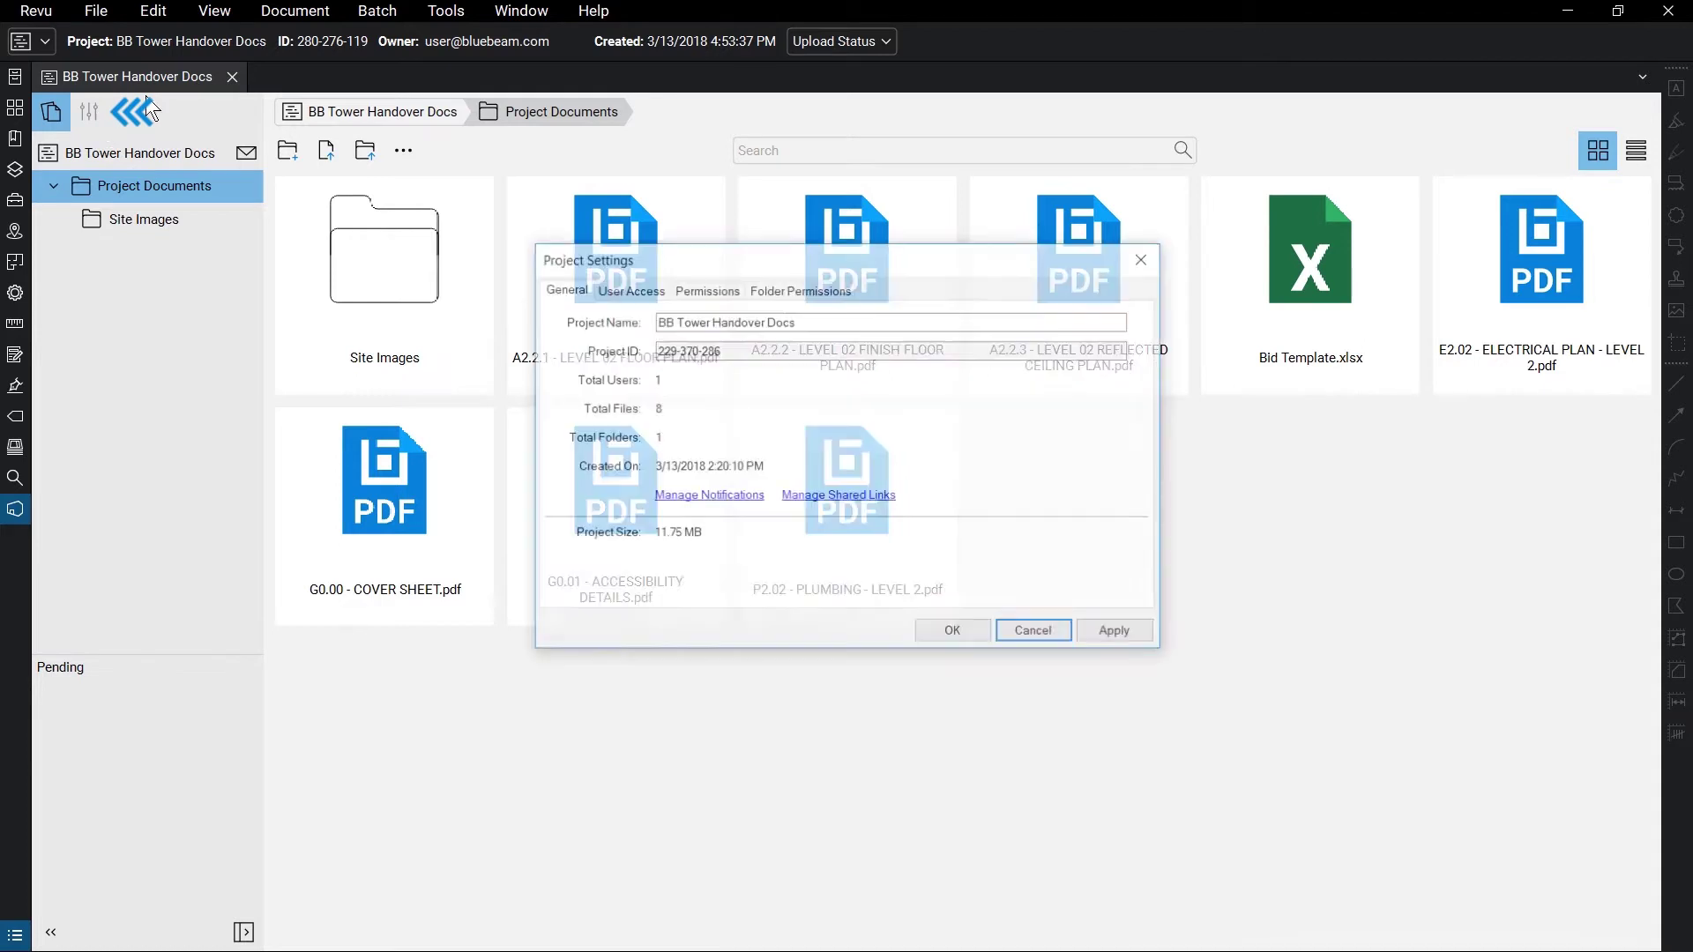
left_click(663, 293)
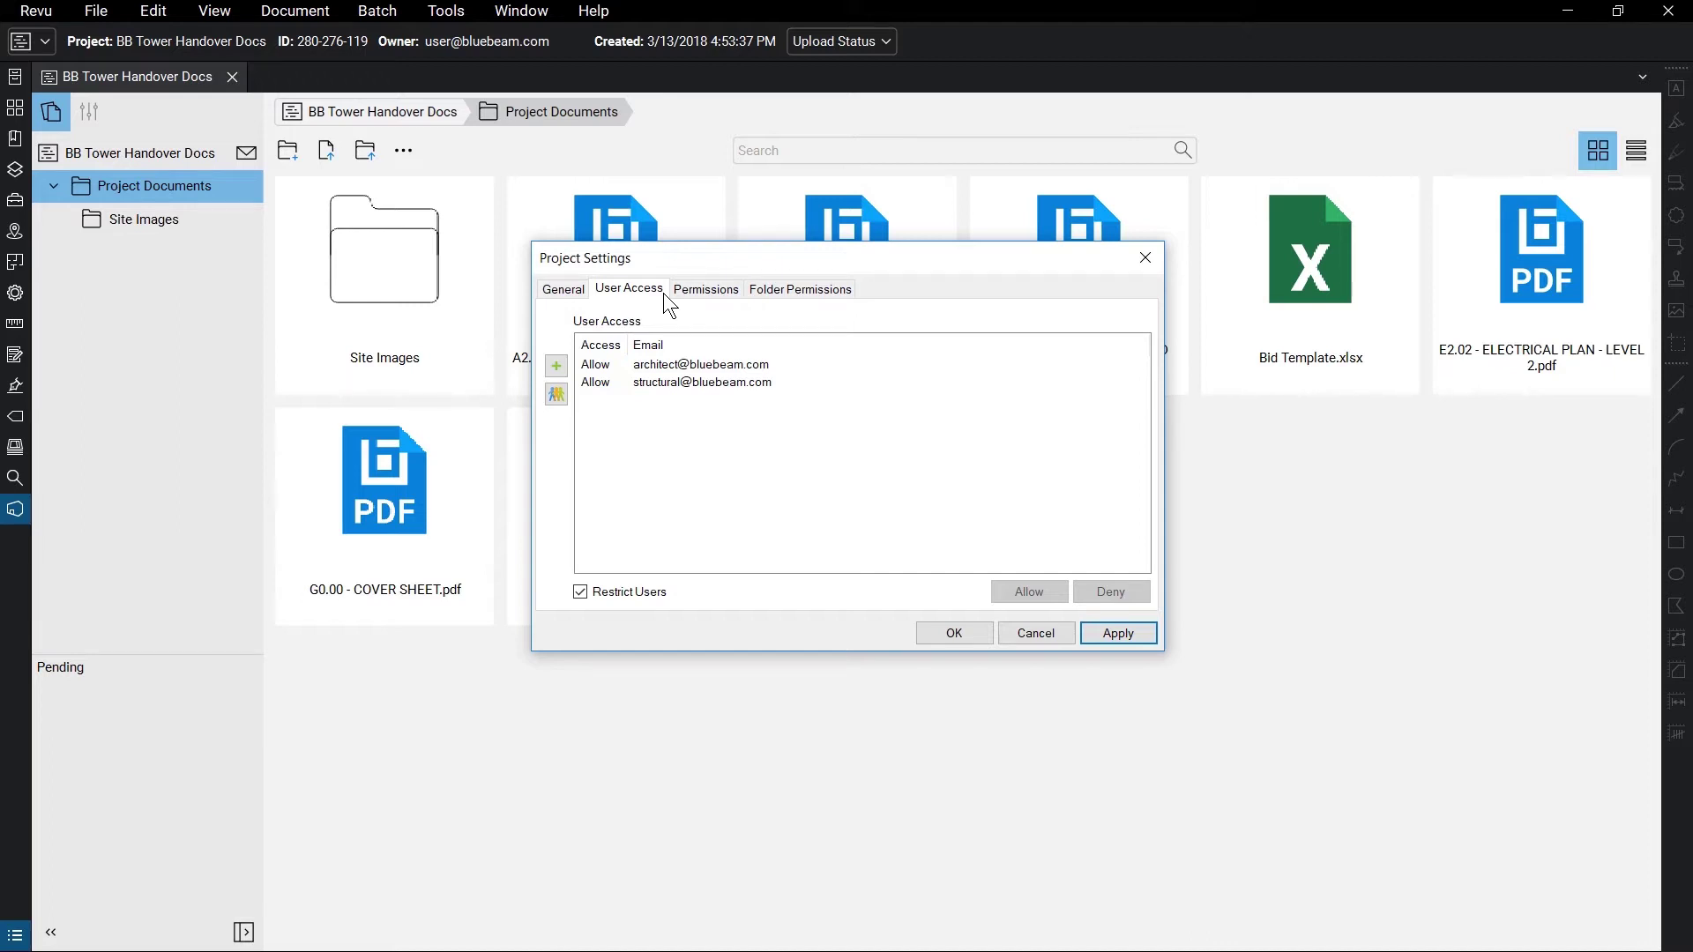
left_click(776, 365)
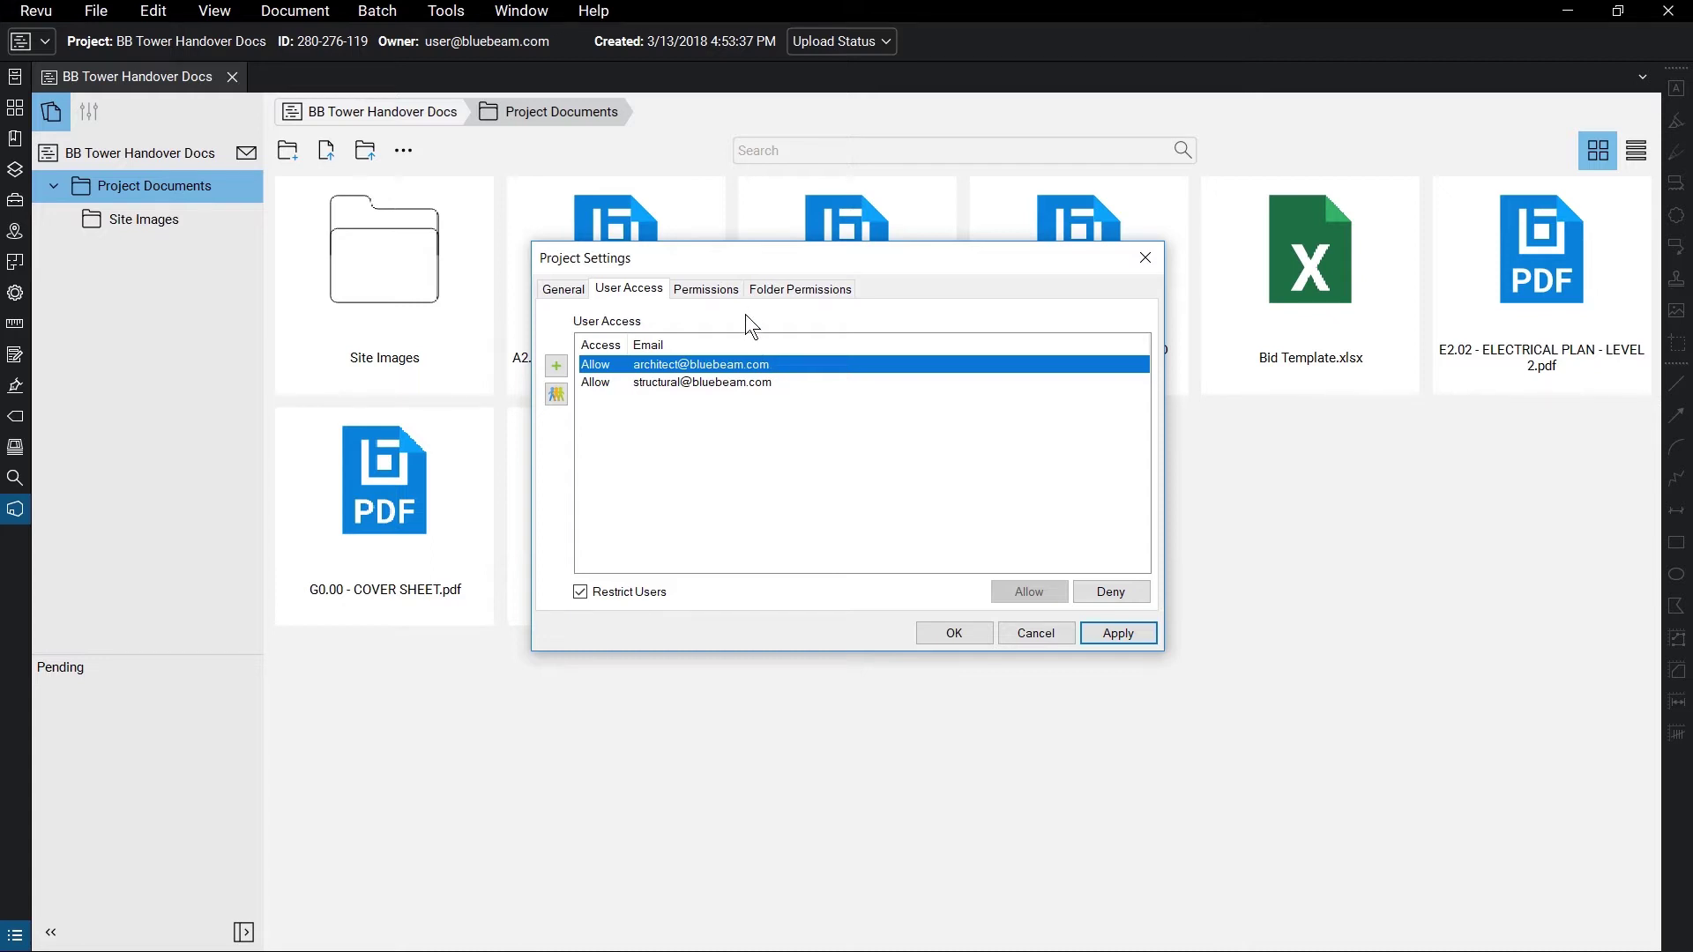
- Create a new user group named 'Owners' in the project's group membership
left_click(738, 291)
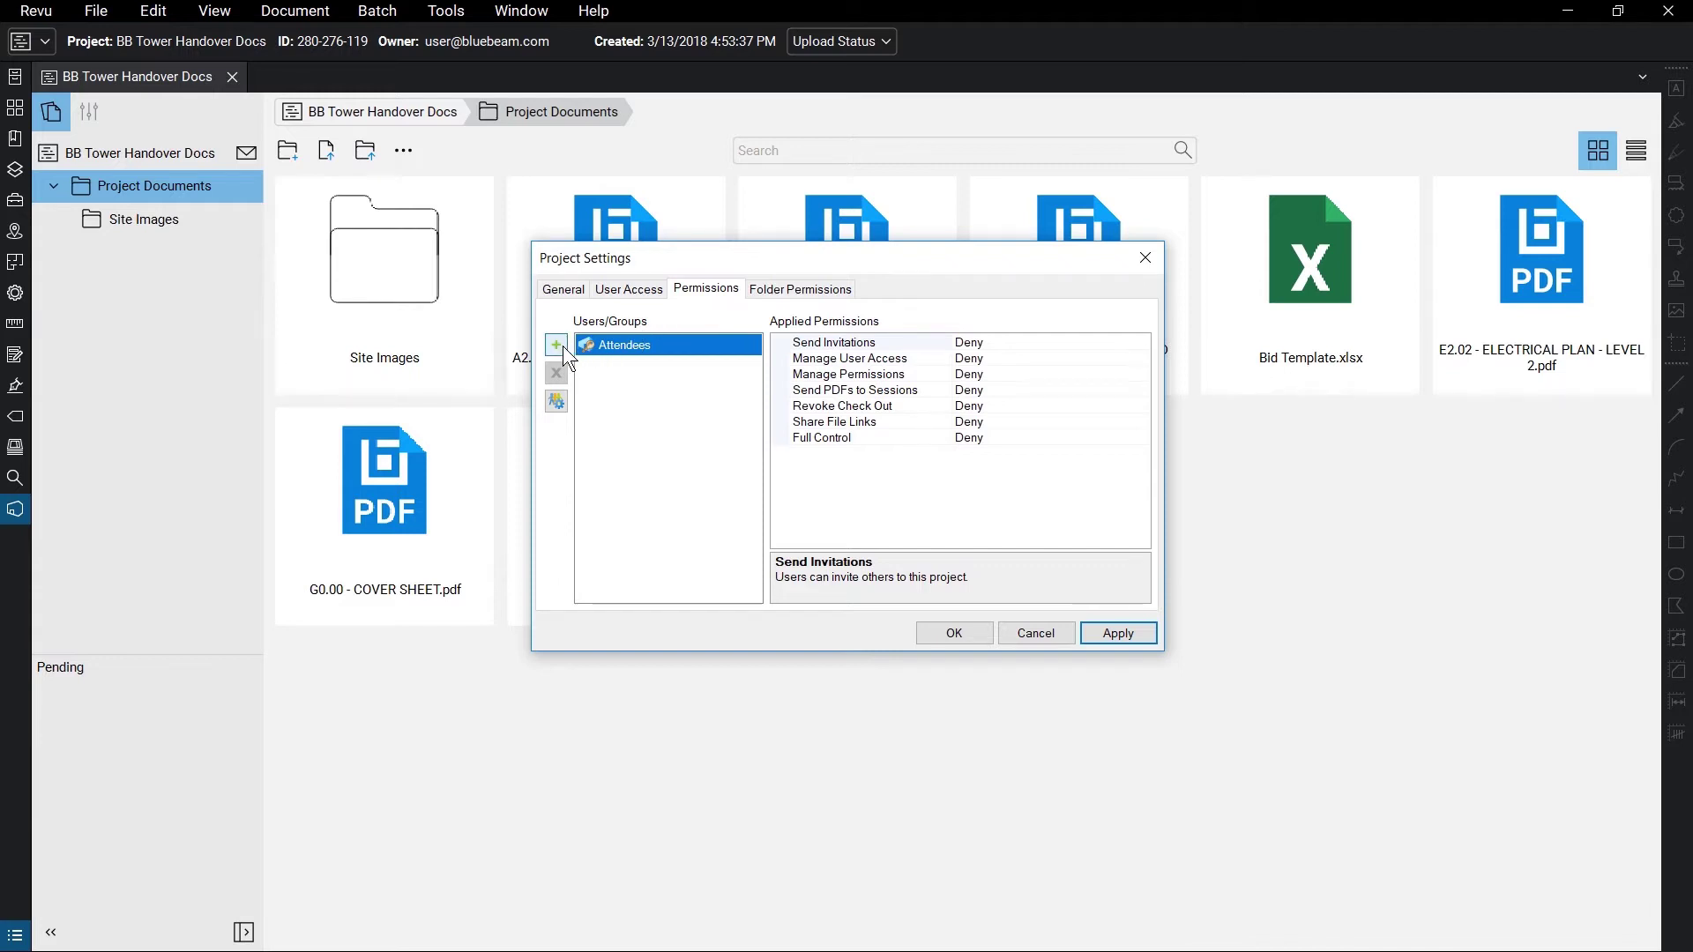
left_click(557, 401)
left_click(610, 371)
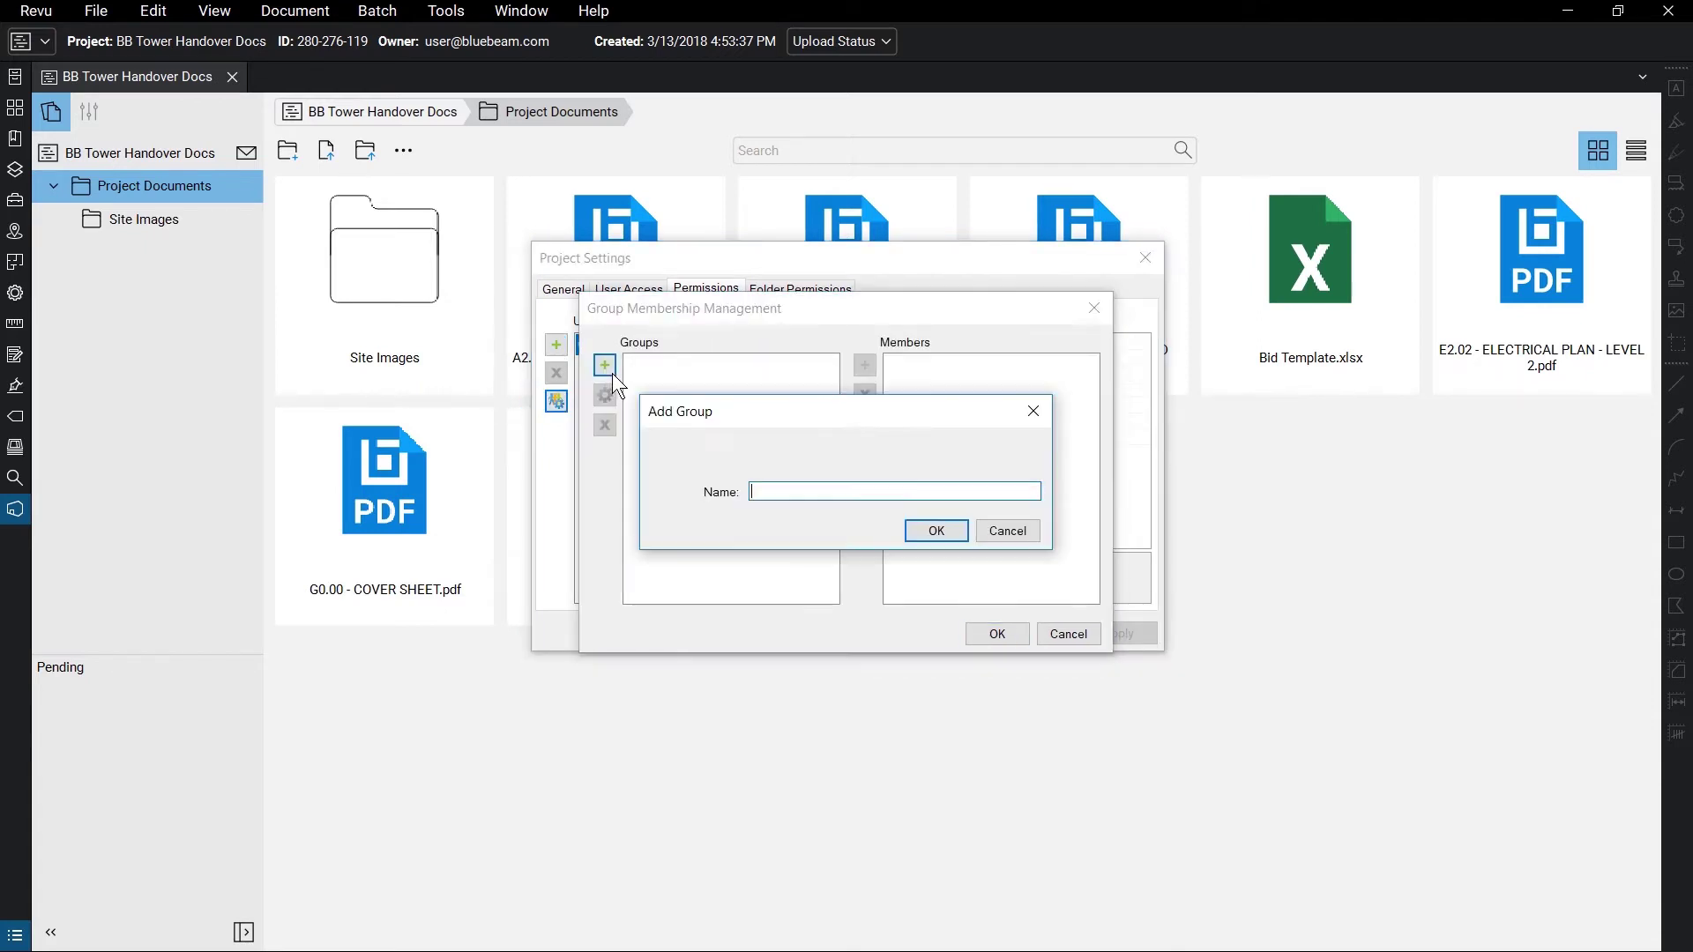
type("Owners")
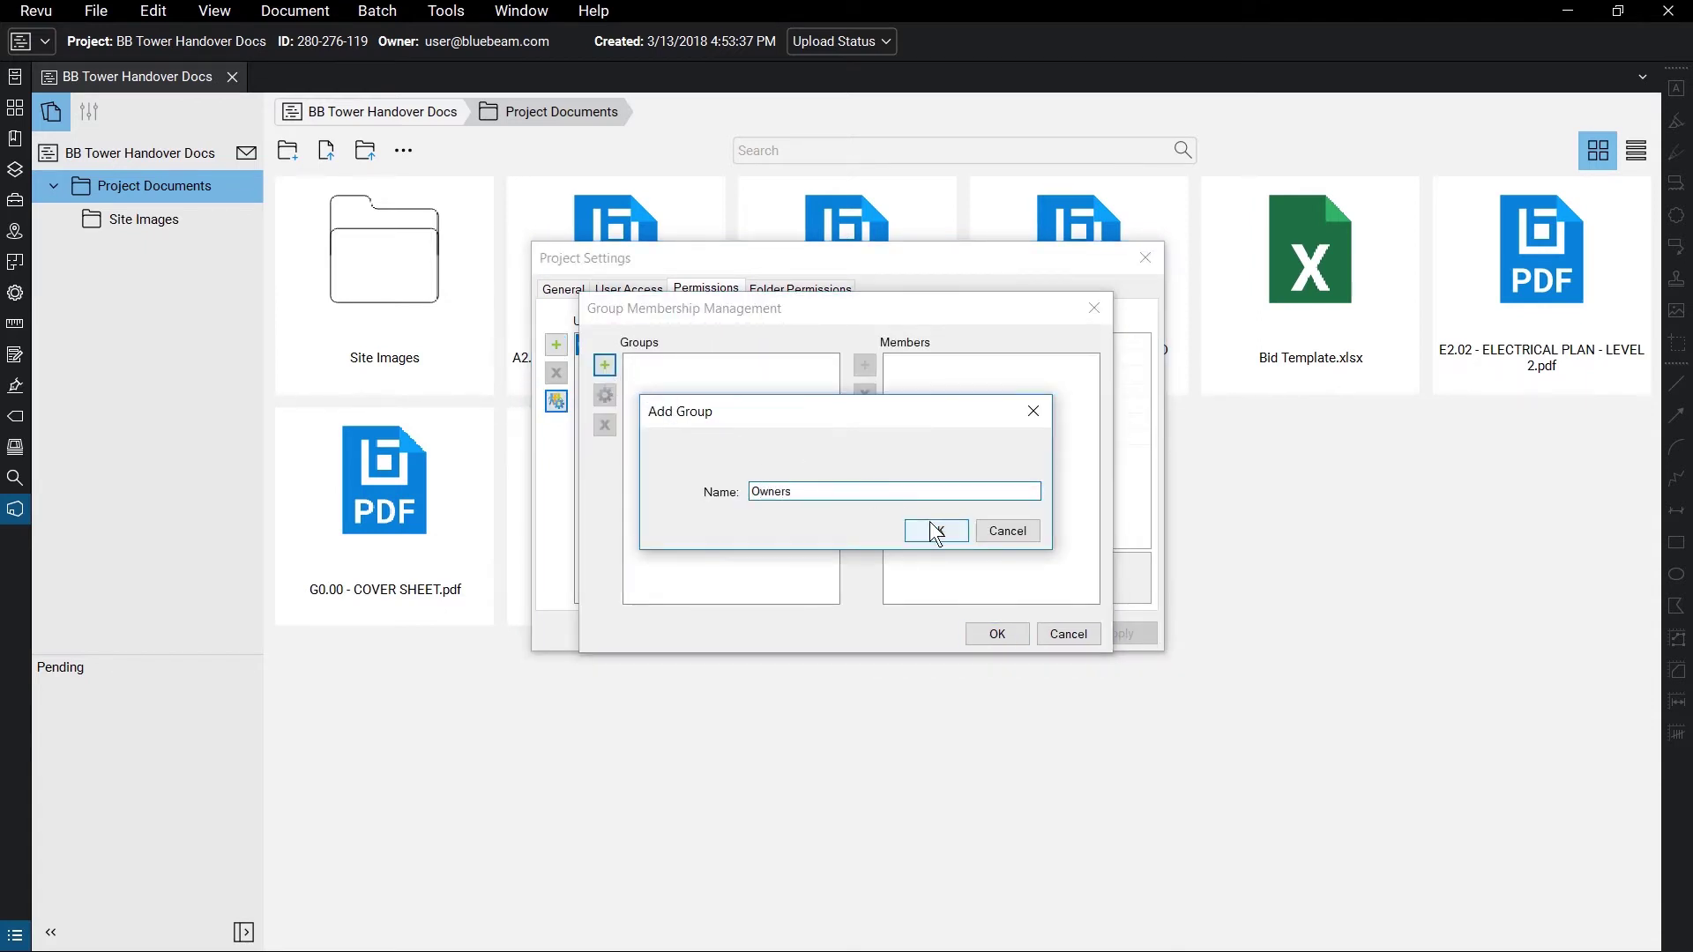
left_click(952, 527)
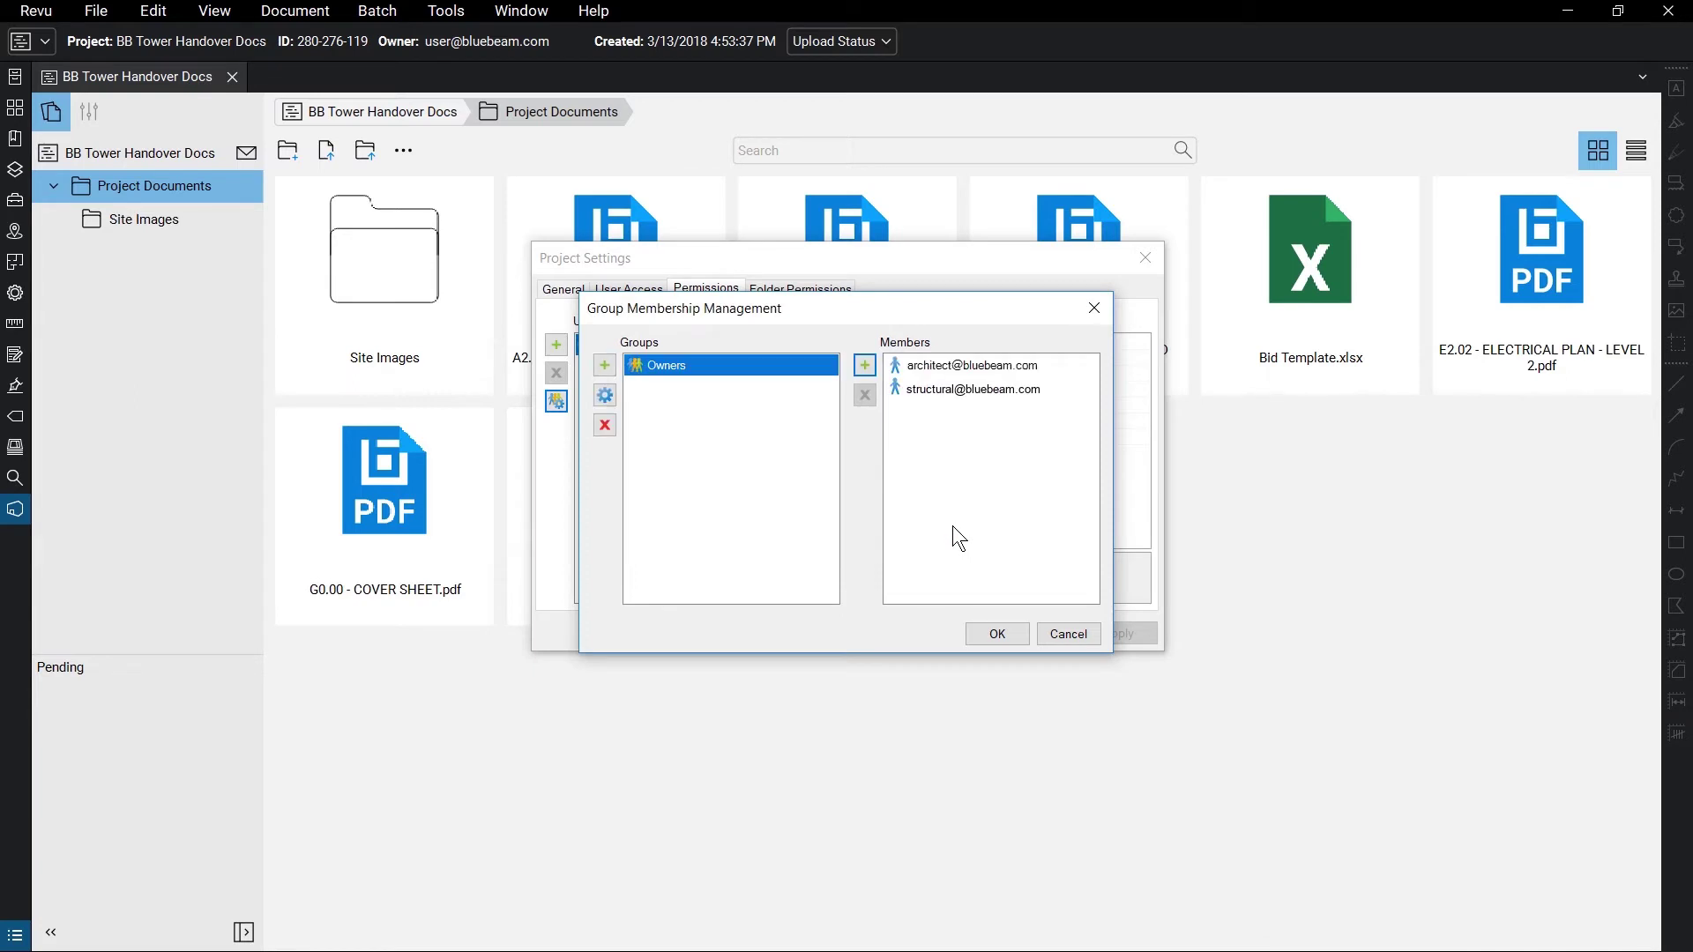
left_click(997, 634)
- Add Owners to the permissions with Send Invitations set to Allow, then review folder permissions
left_click(556, 344)
left_click(739, 359)
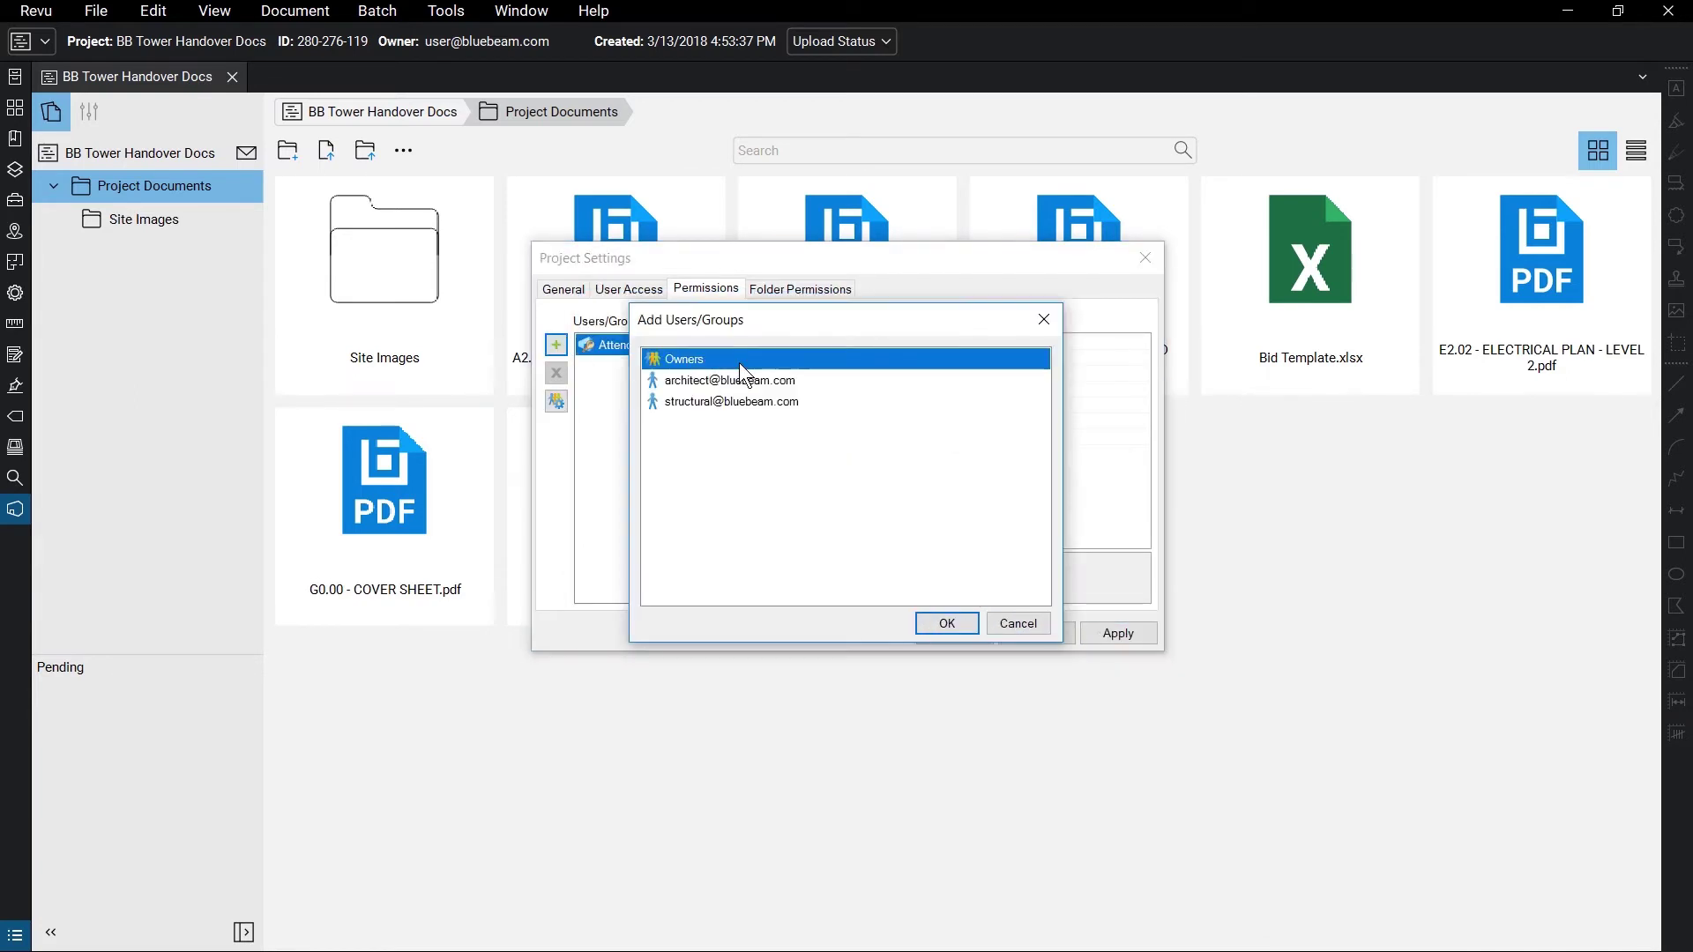
left_click(947, 623)
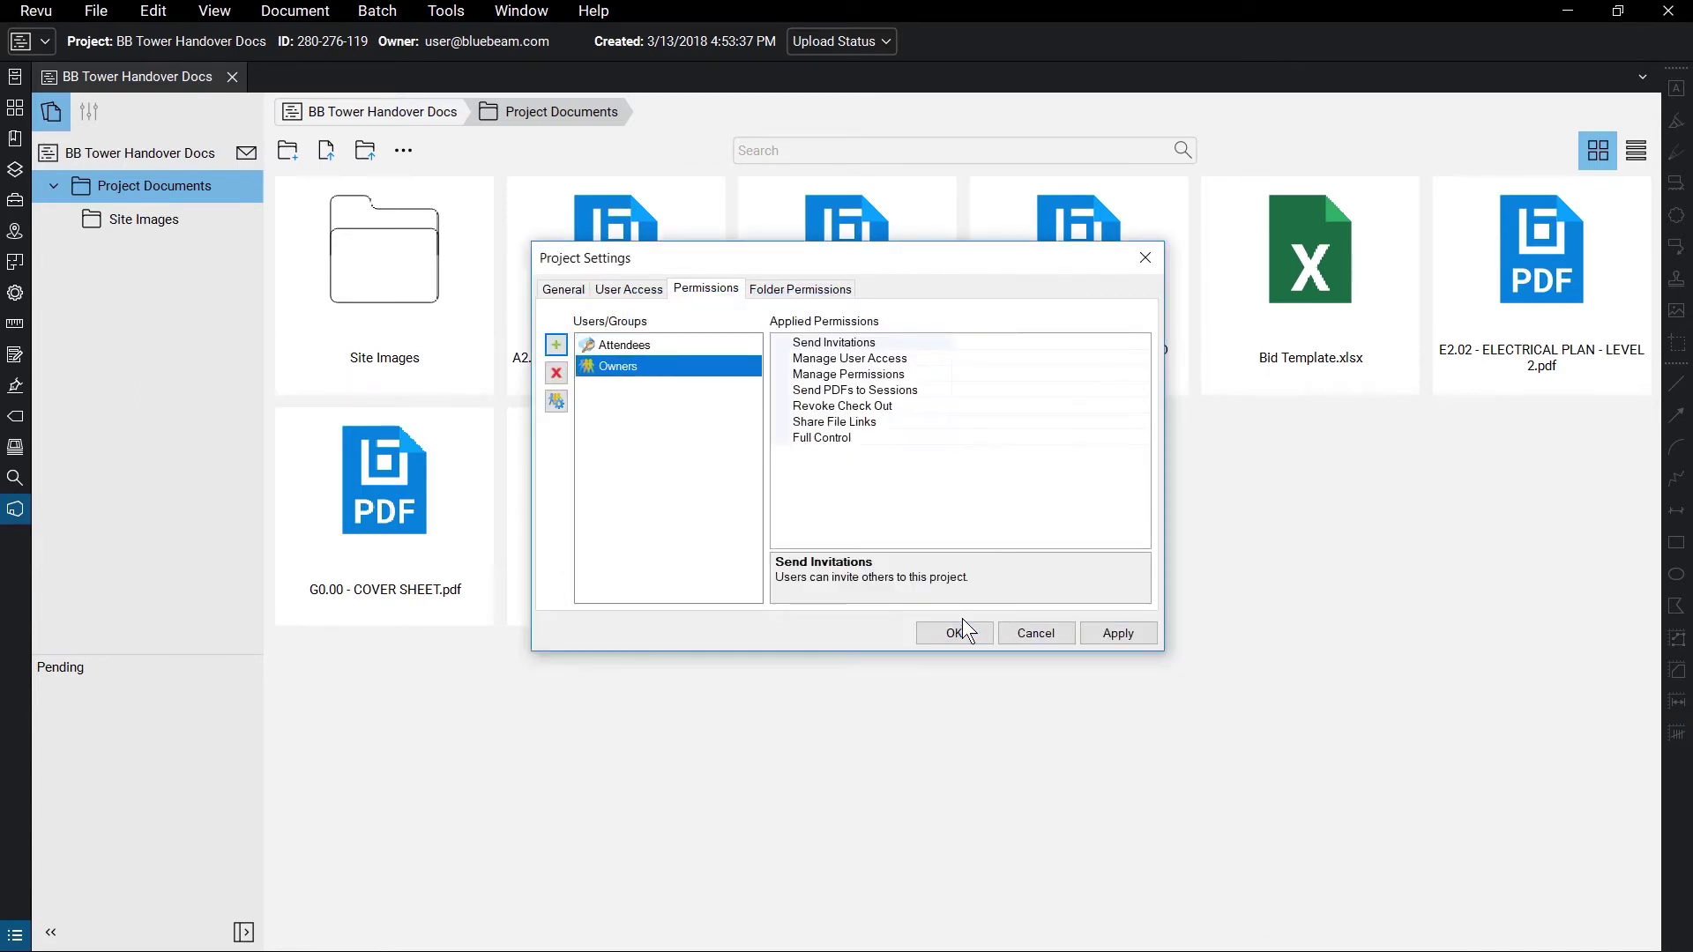
left_click(1132, 342)
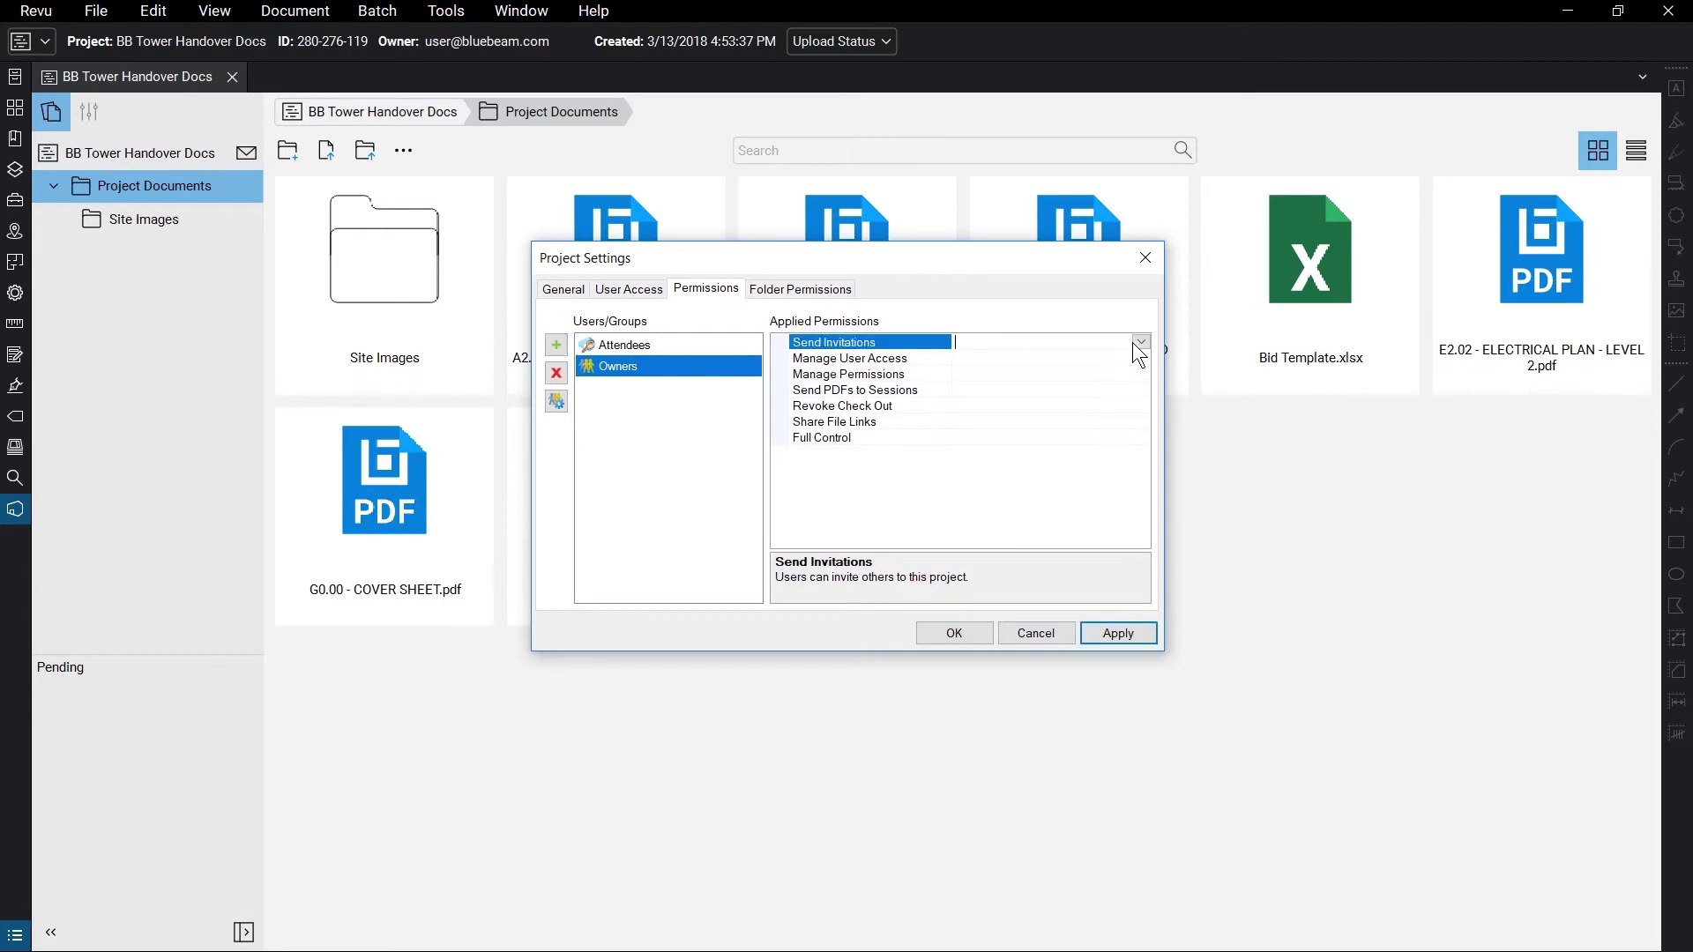
left_click(1134, 343)
left_click(1130, 389)
left_click(1139, 626)
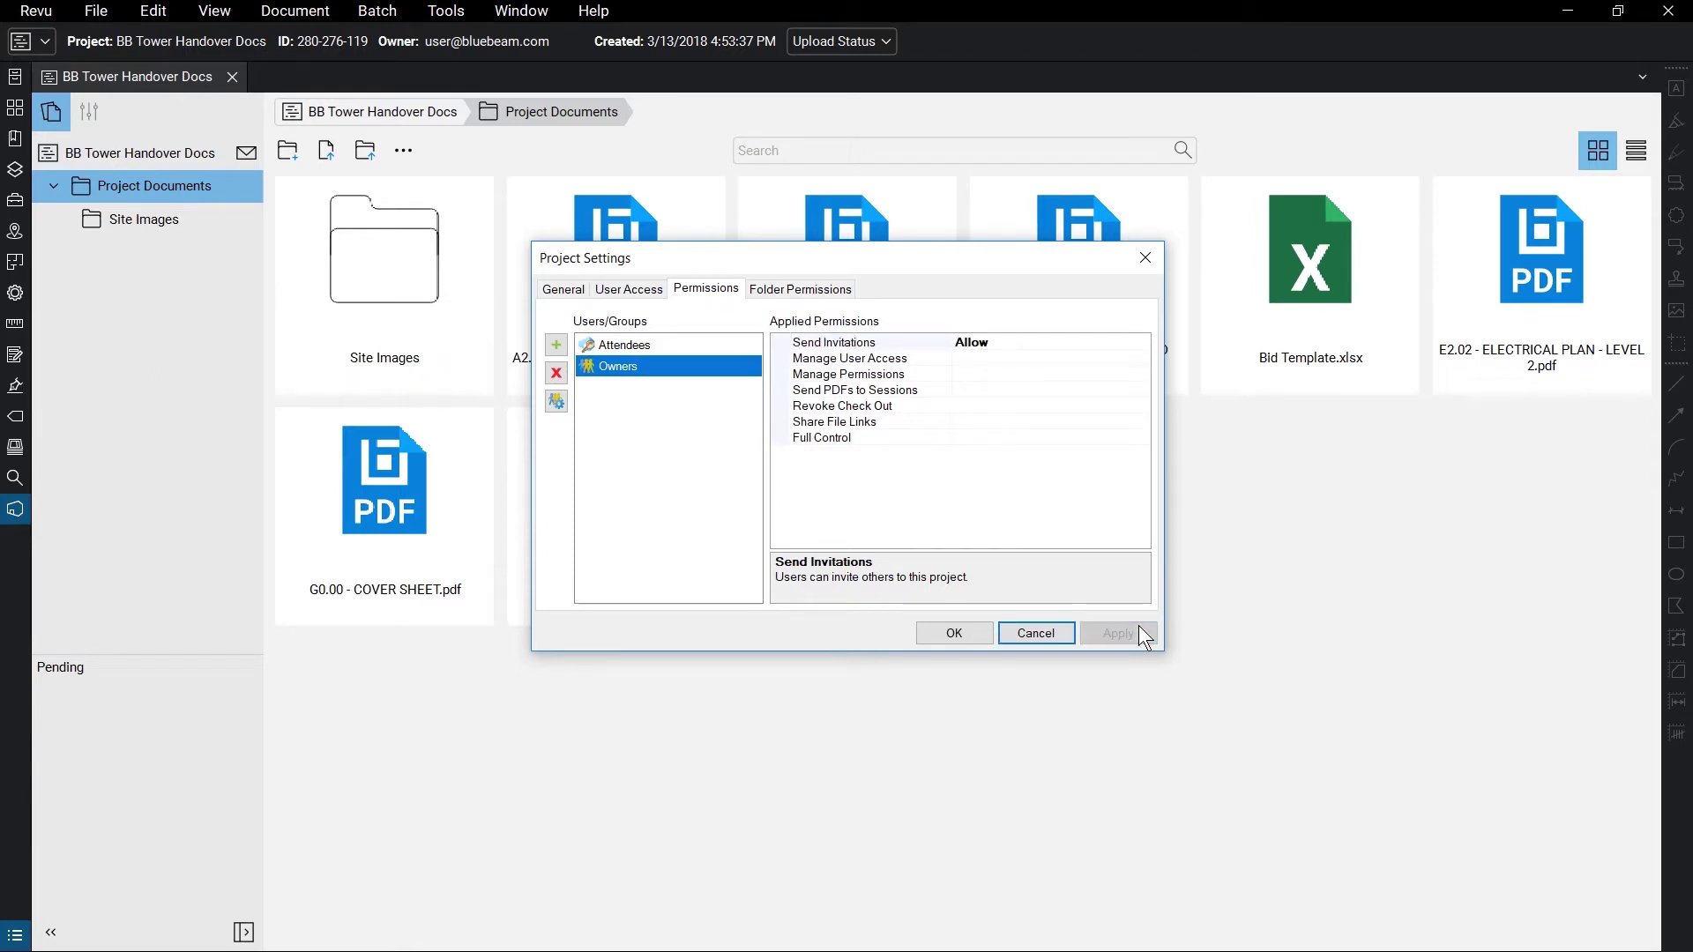
left_click(848, 291)
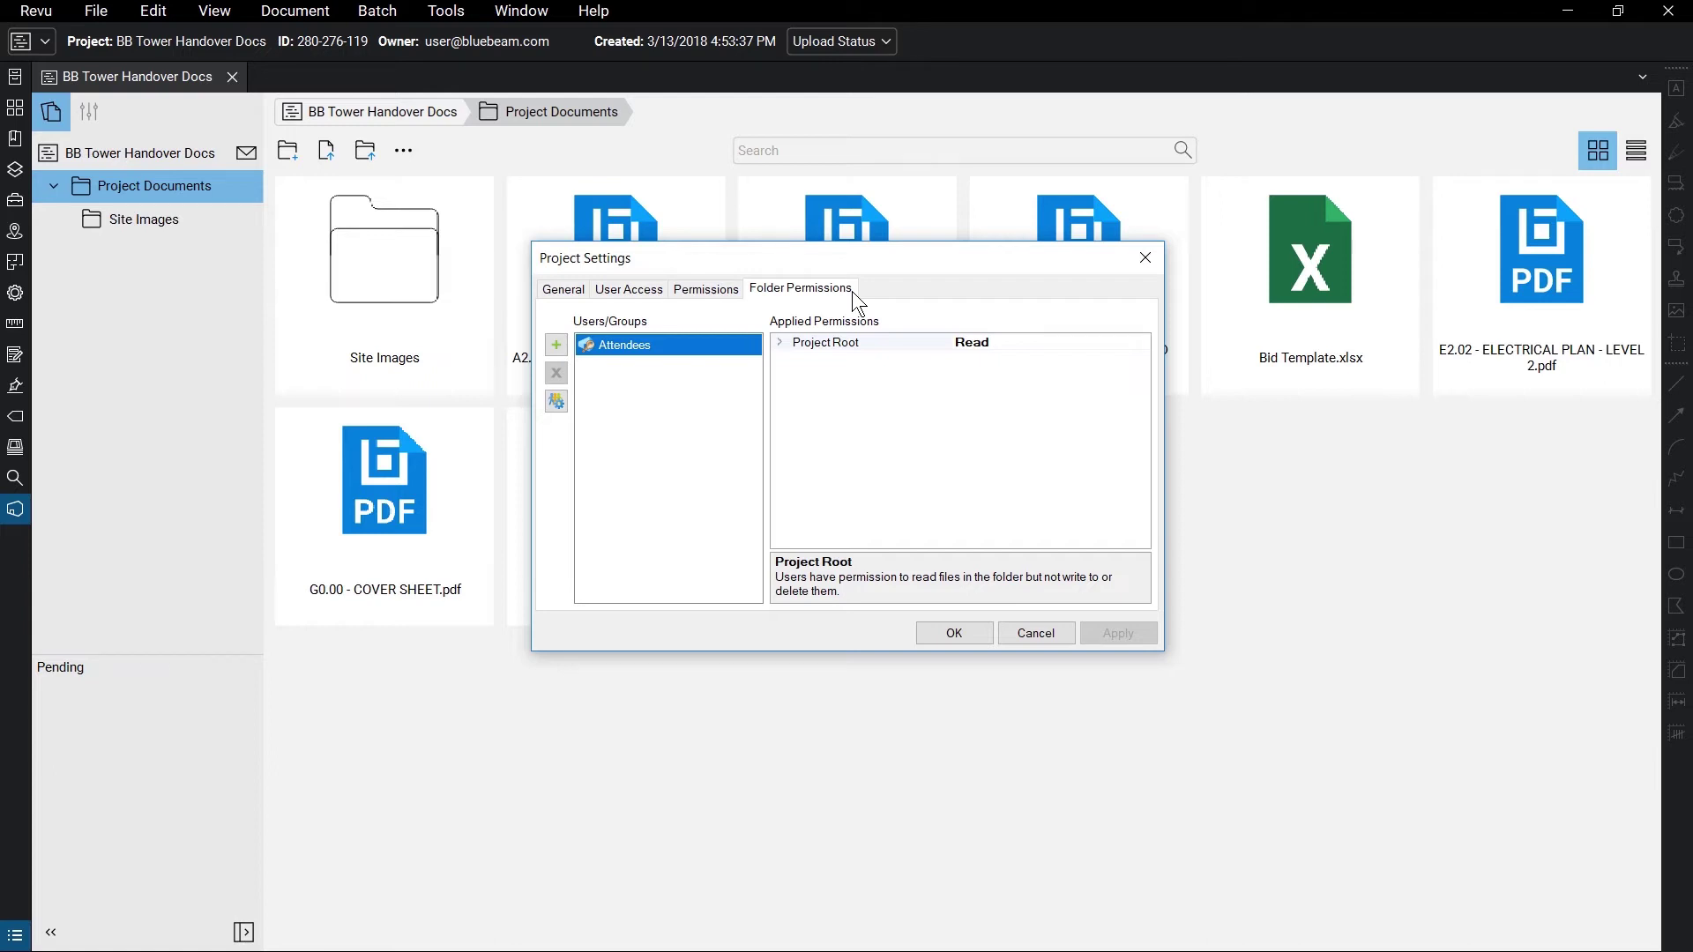
- Close Project Settings, preview Bid Template.xlsx, and open the A2.2.2 finish floor plan PDF
left_click(971, 632)
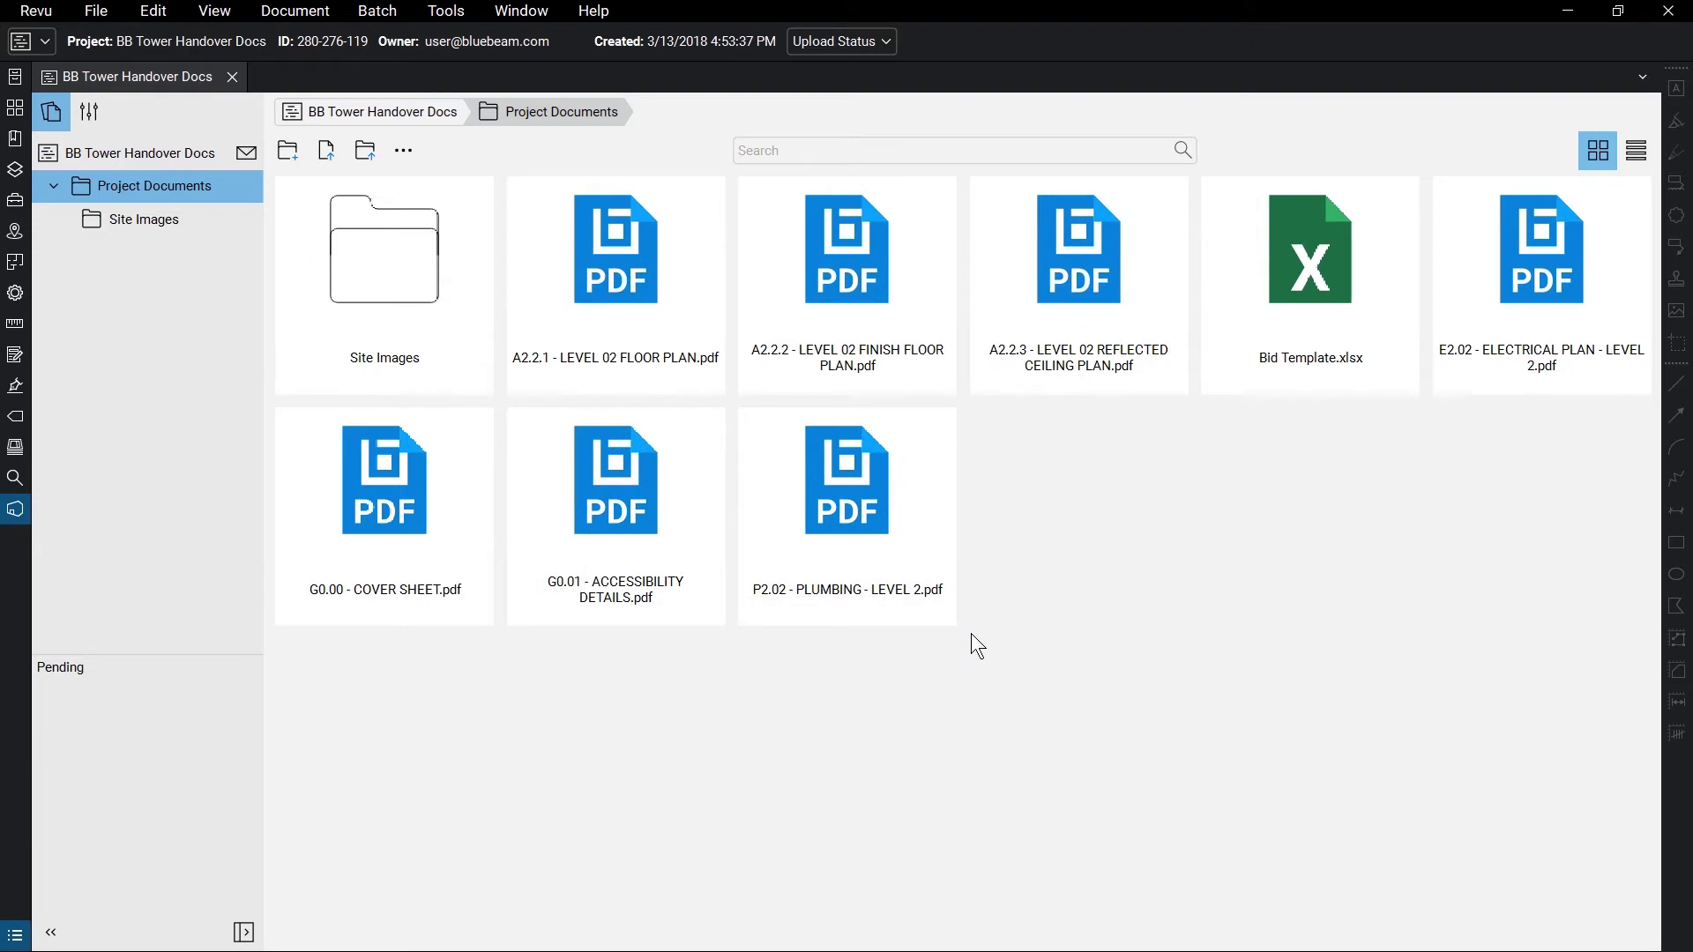
left_click(1378, 298)
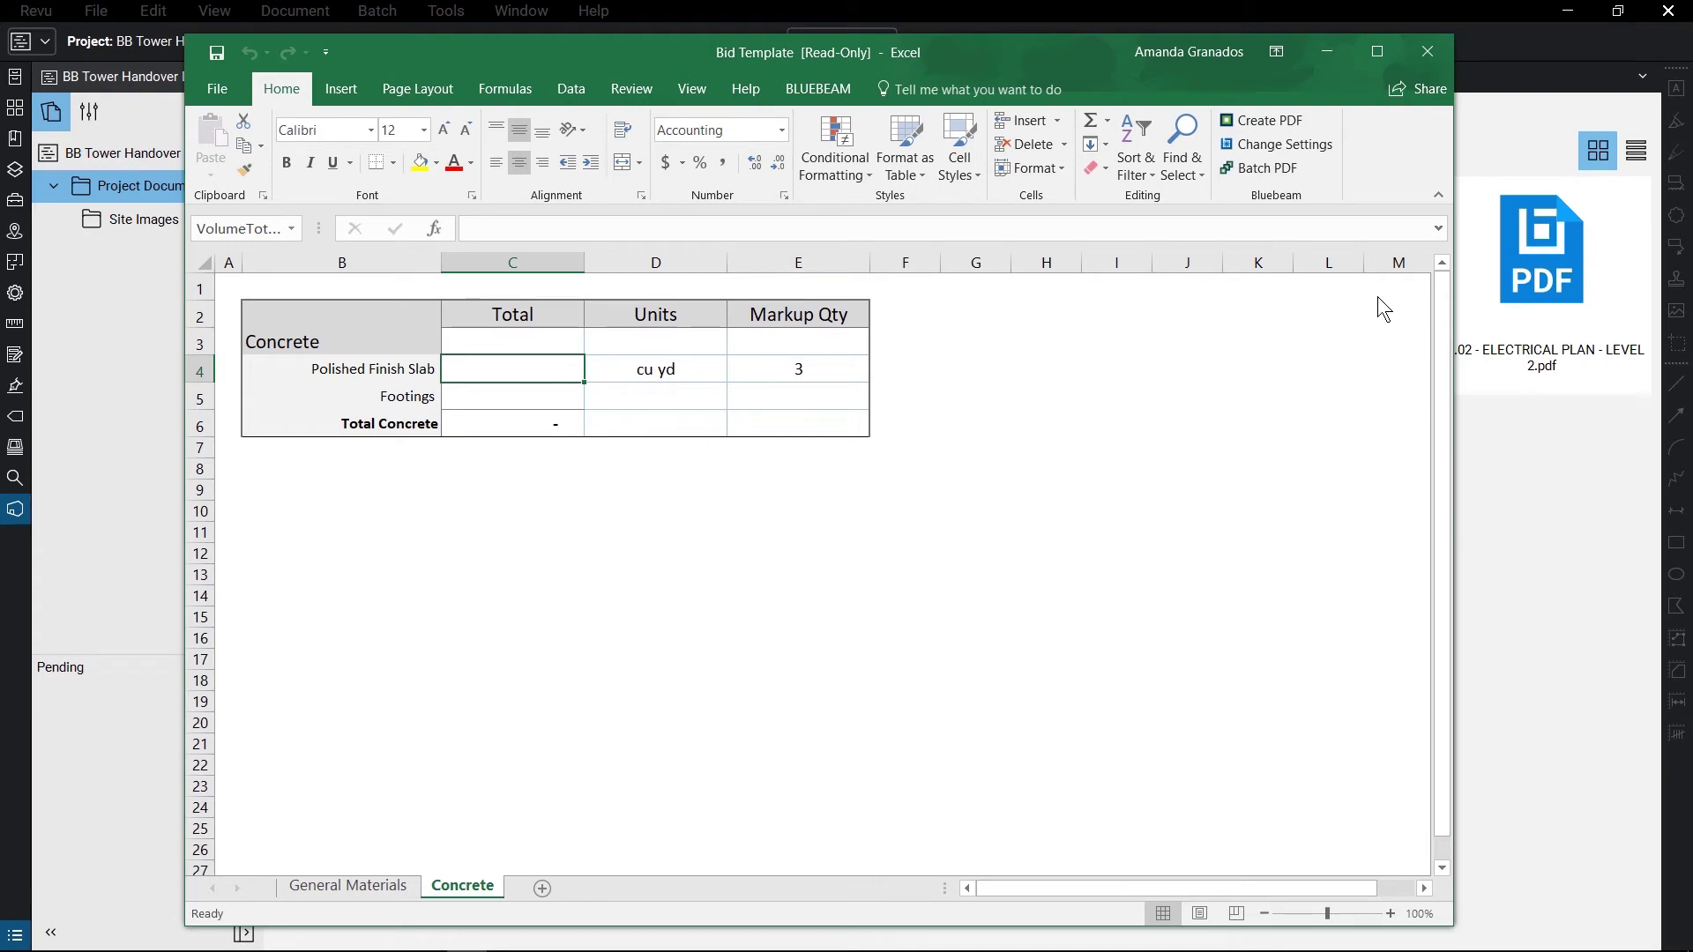
key("alt+Tab")
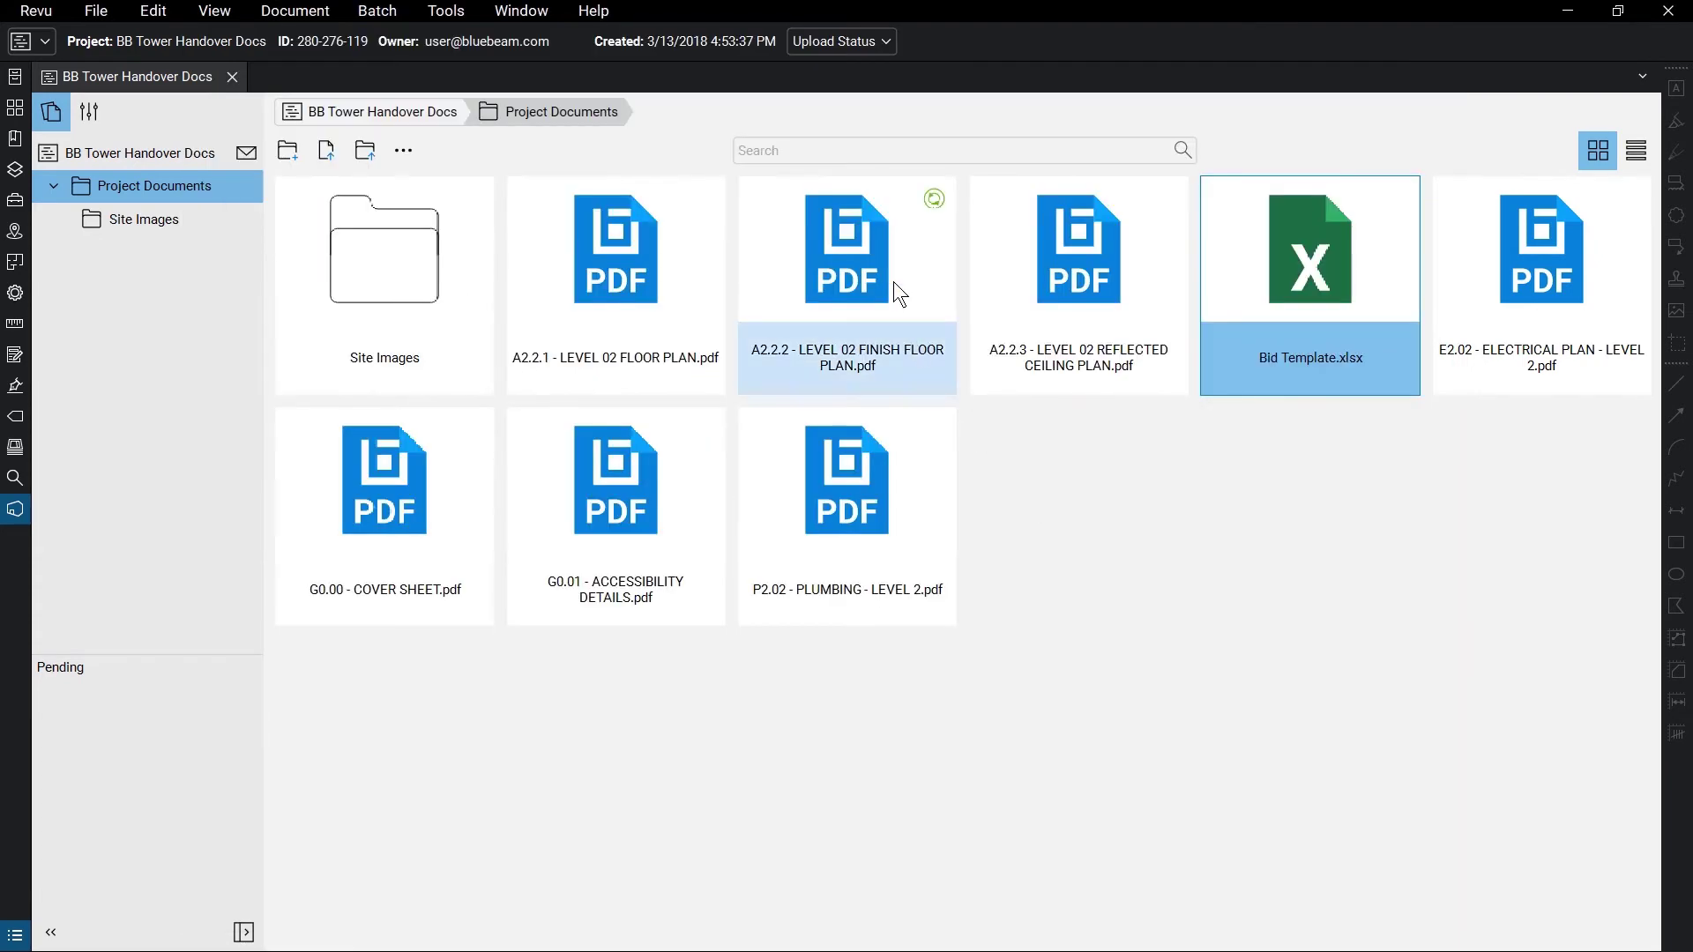
double_click(894, 284)
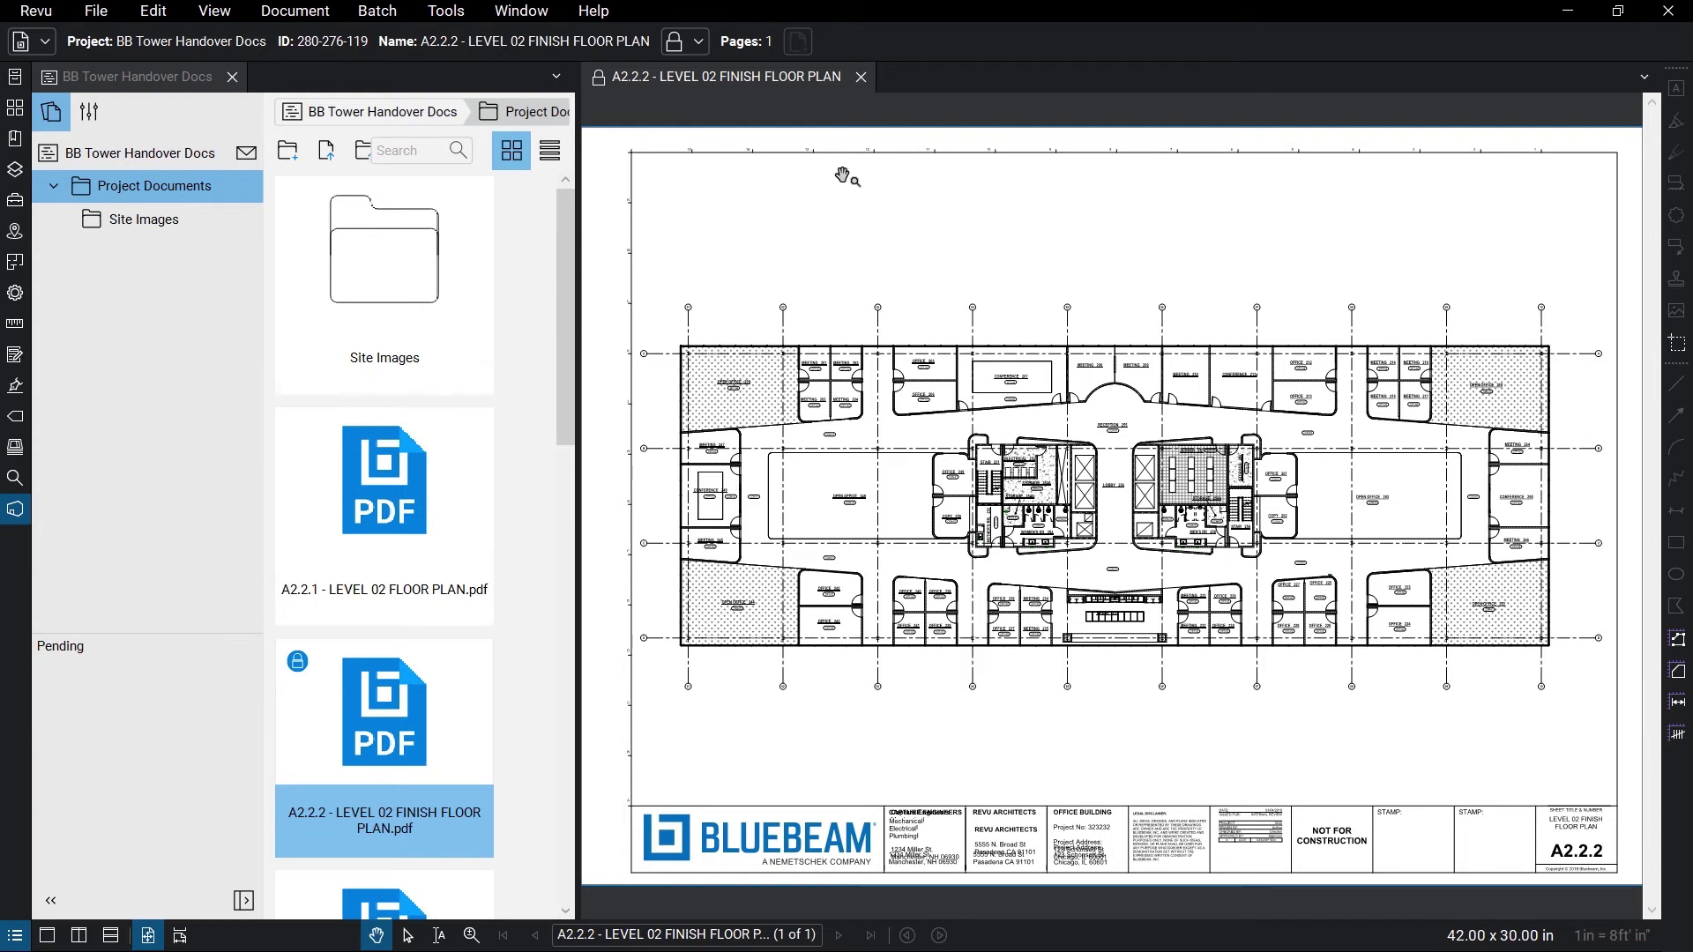
- Check out the A2.2.2 floor plan and draw a red revision cloud around Office 242
right_click(822, 76)
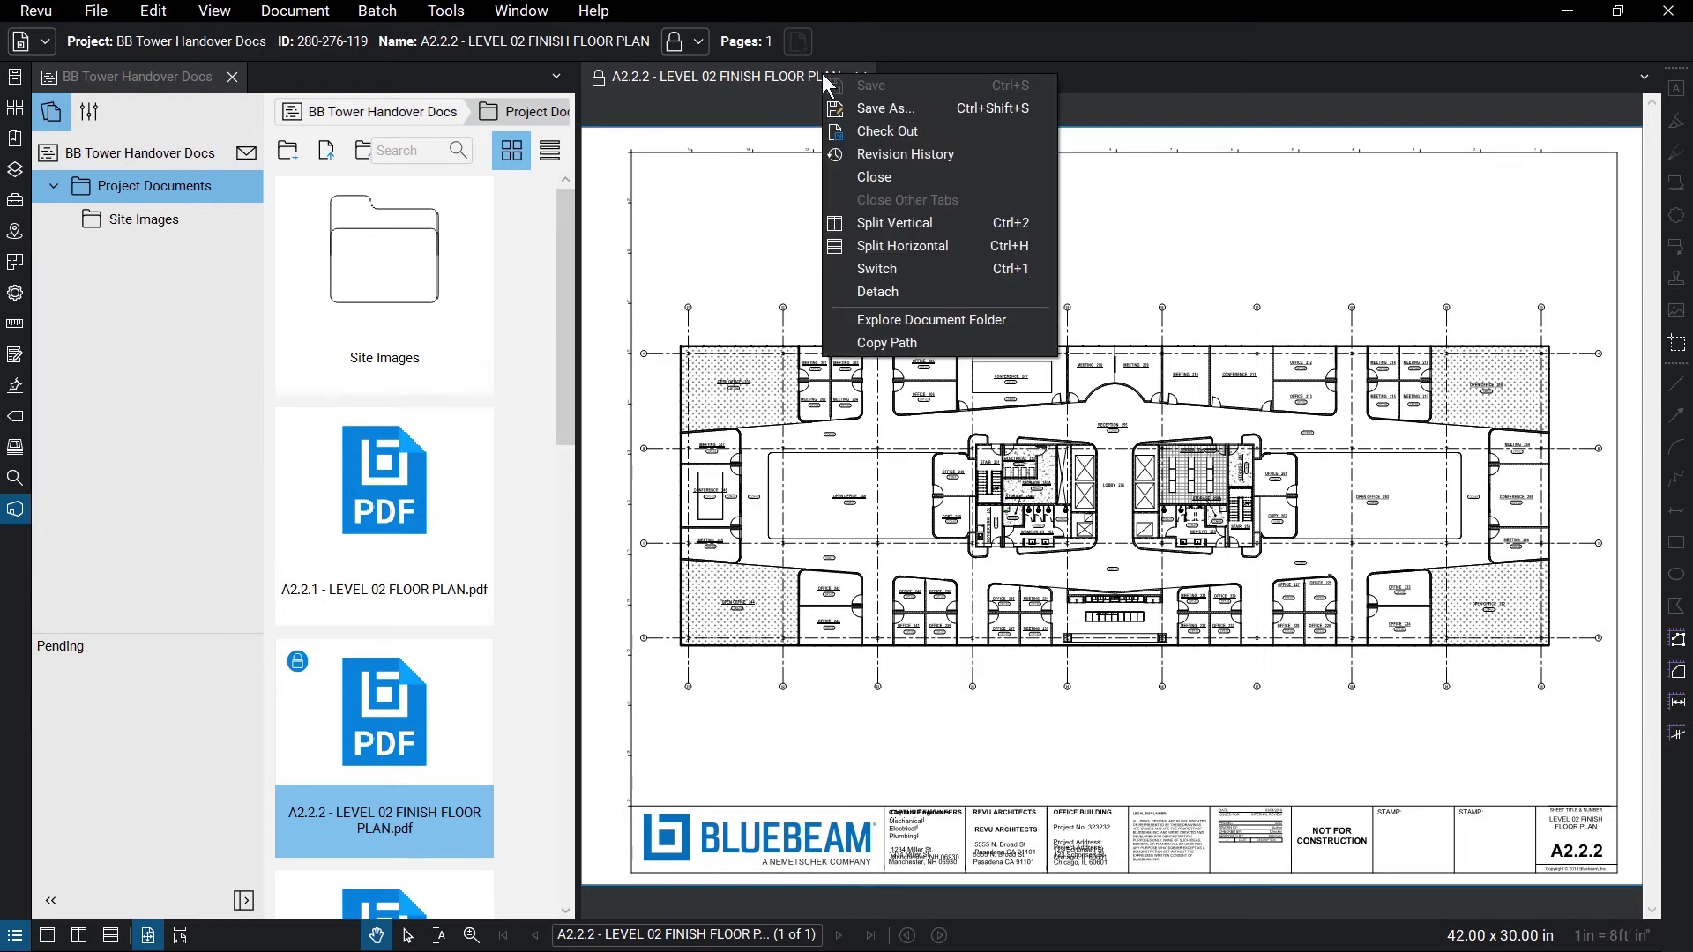
left_click(929, 130)
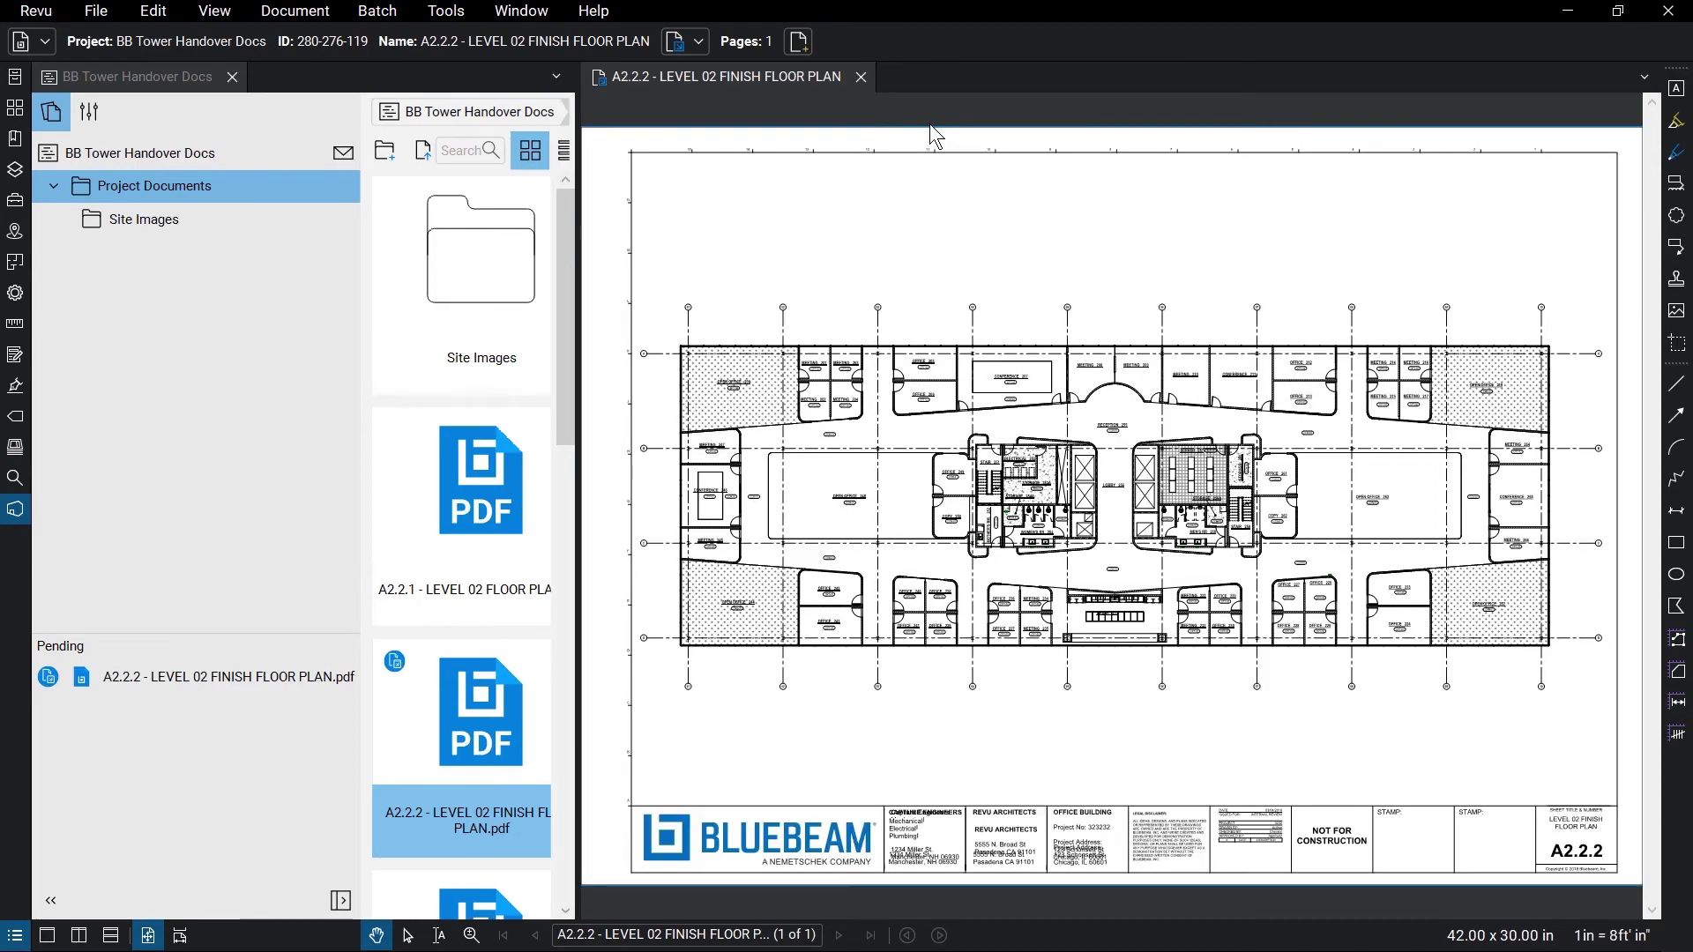
scroll(834, 594, "up", 5)
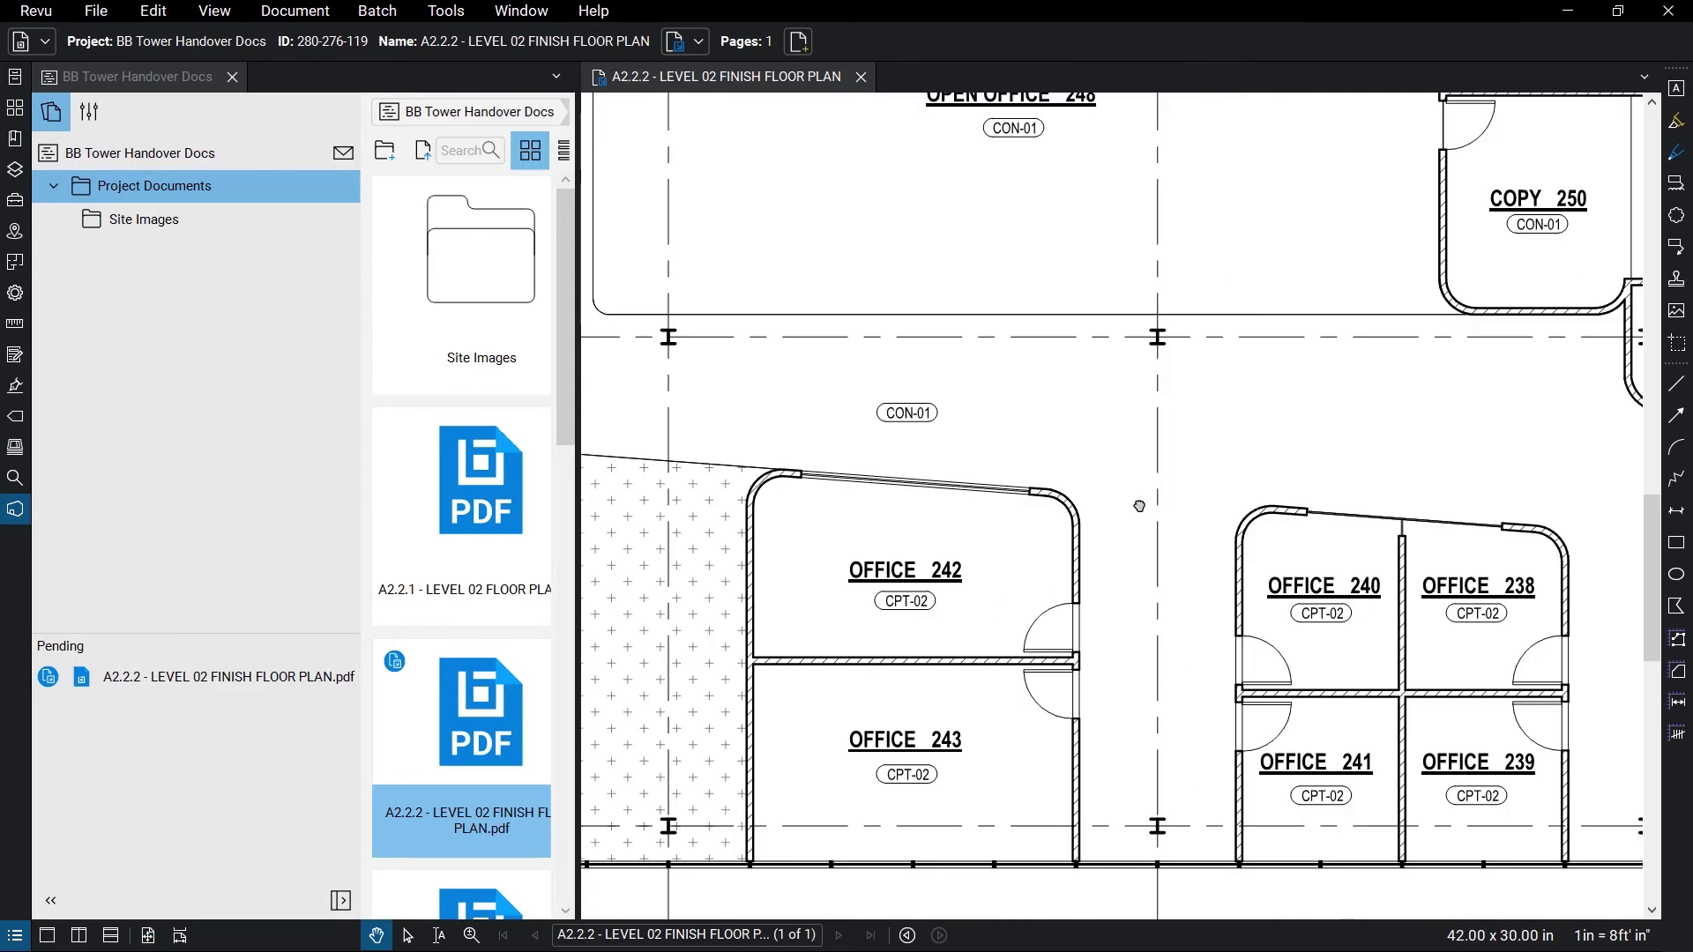
left_click(1678, 216)
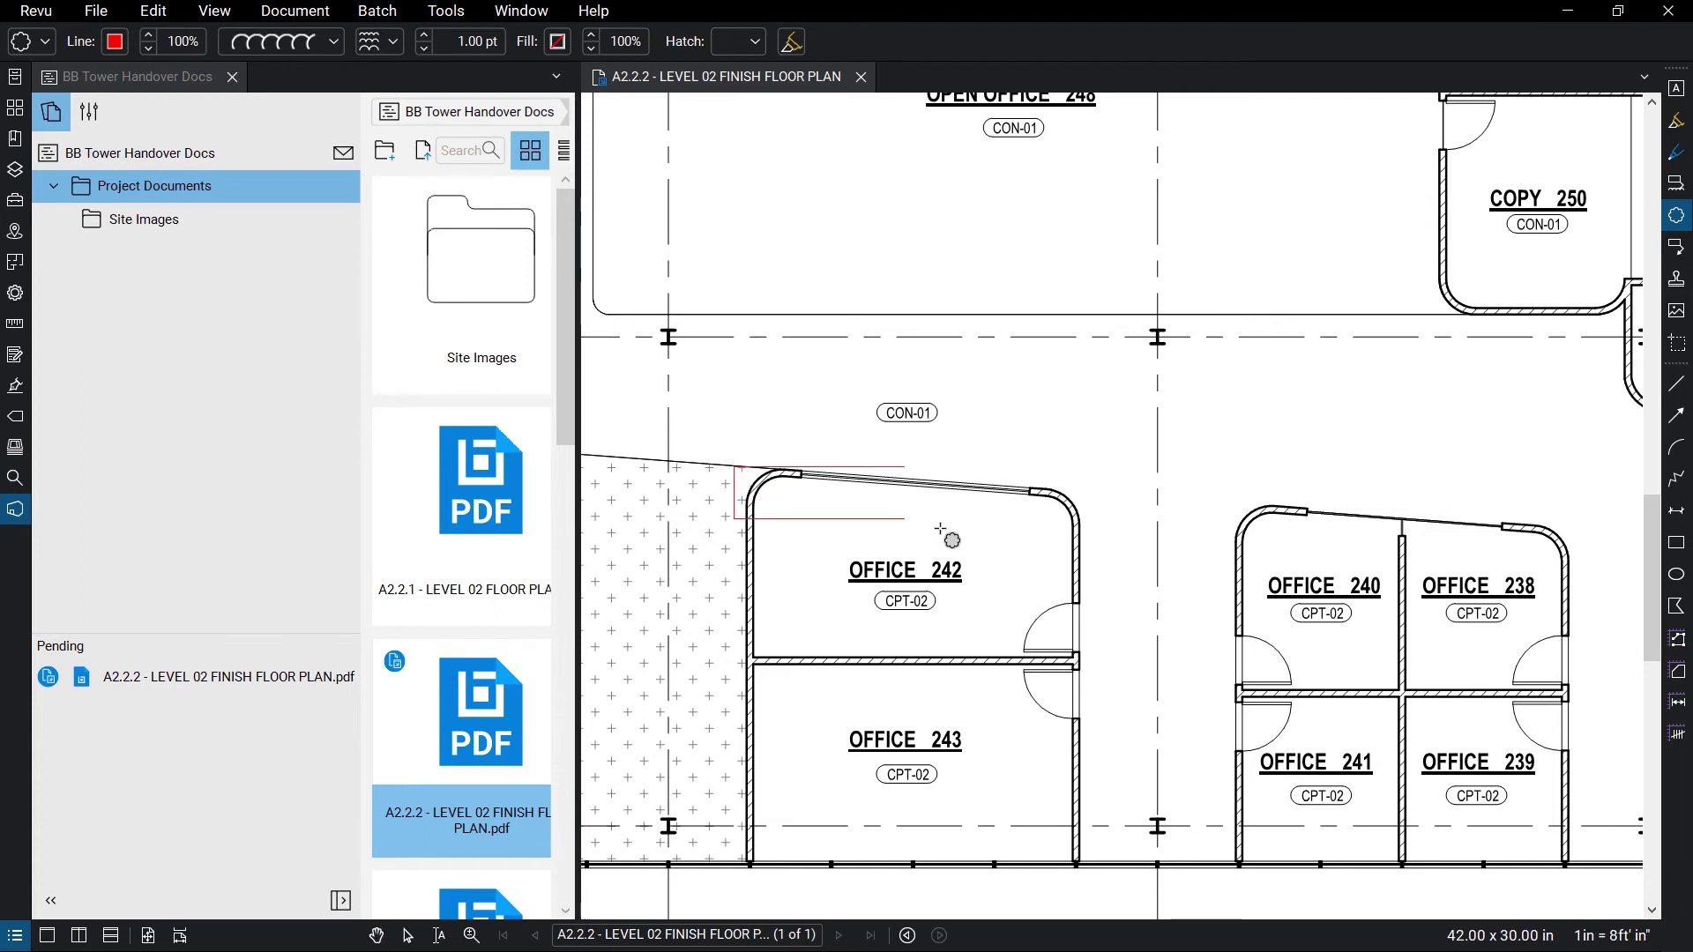
left_click_drag(735, 466, 1080, 663)
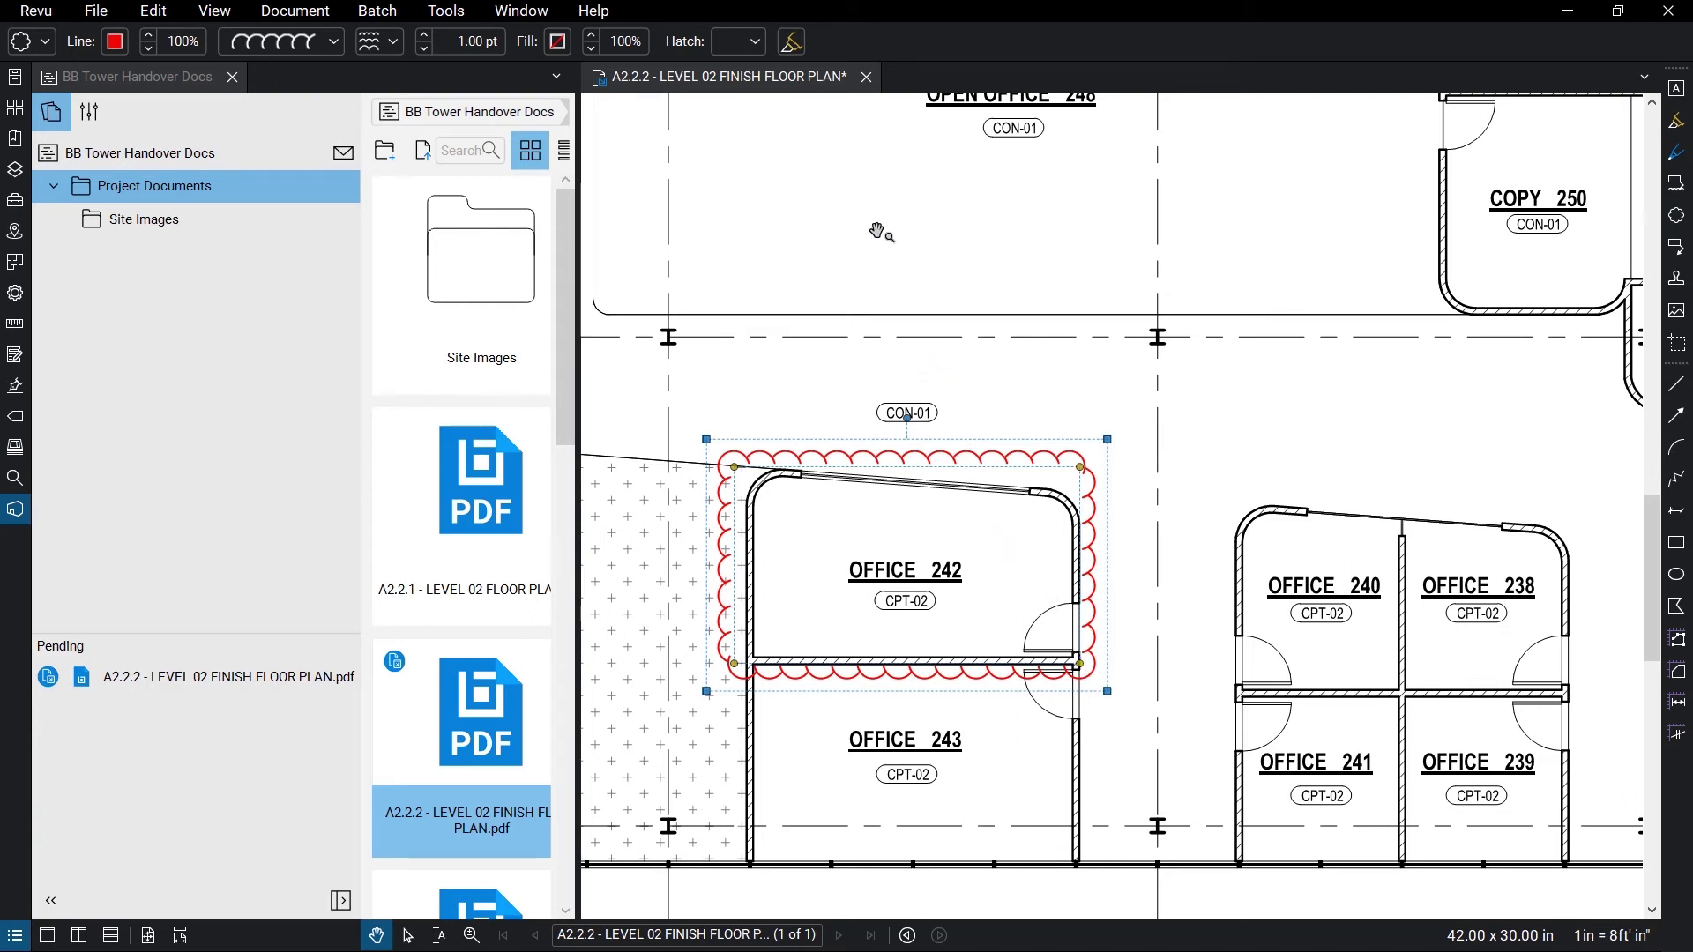
- Update the server copy with the comment 'Clouded Office 242' instead of checking in
right_click(833, 78)
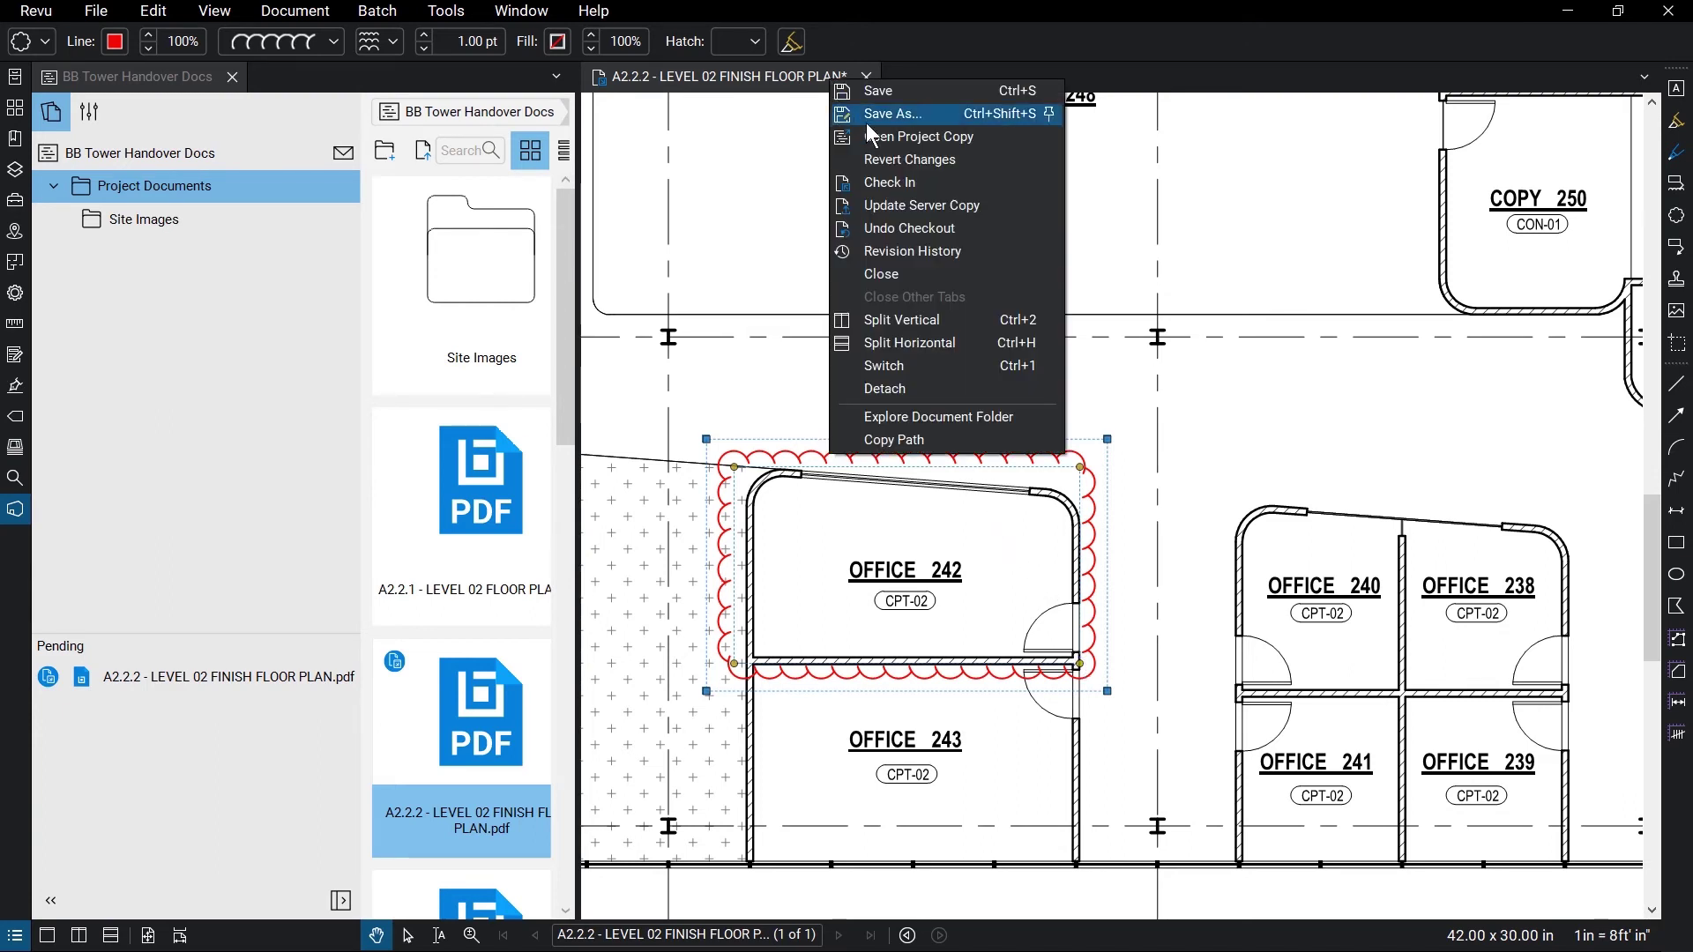
left_click(927, 179)
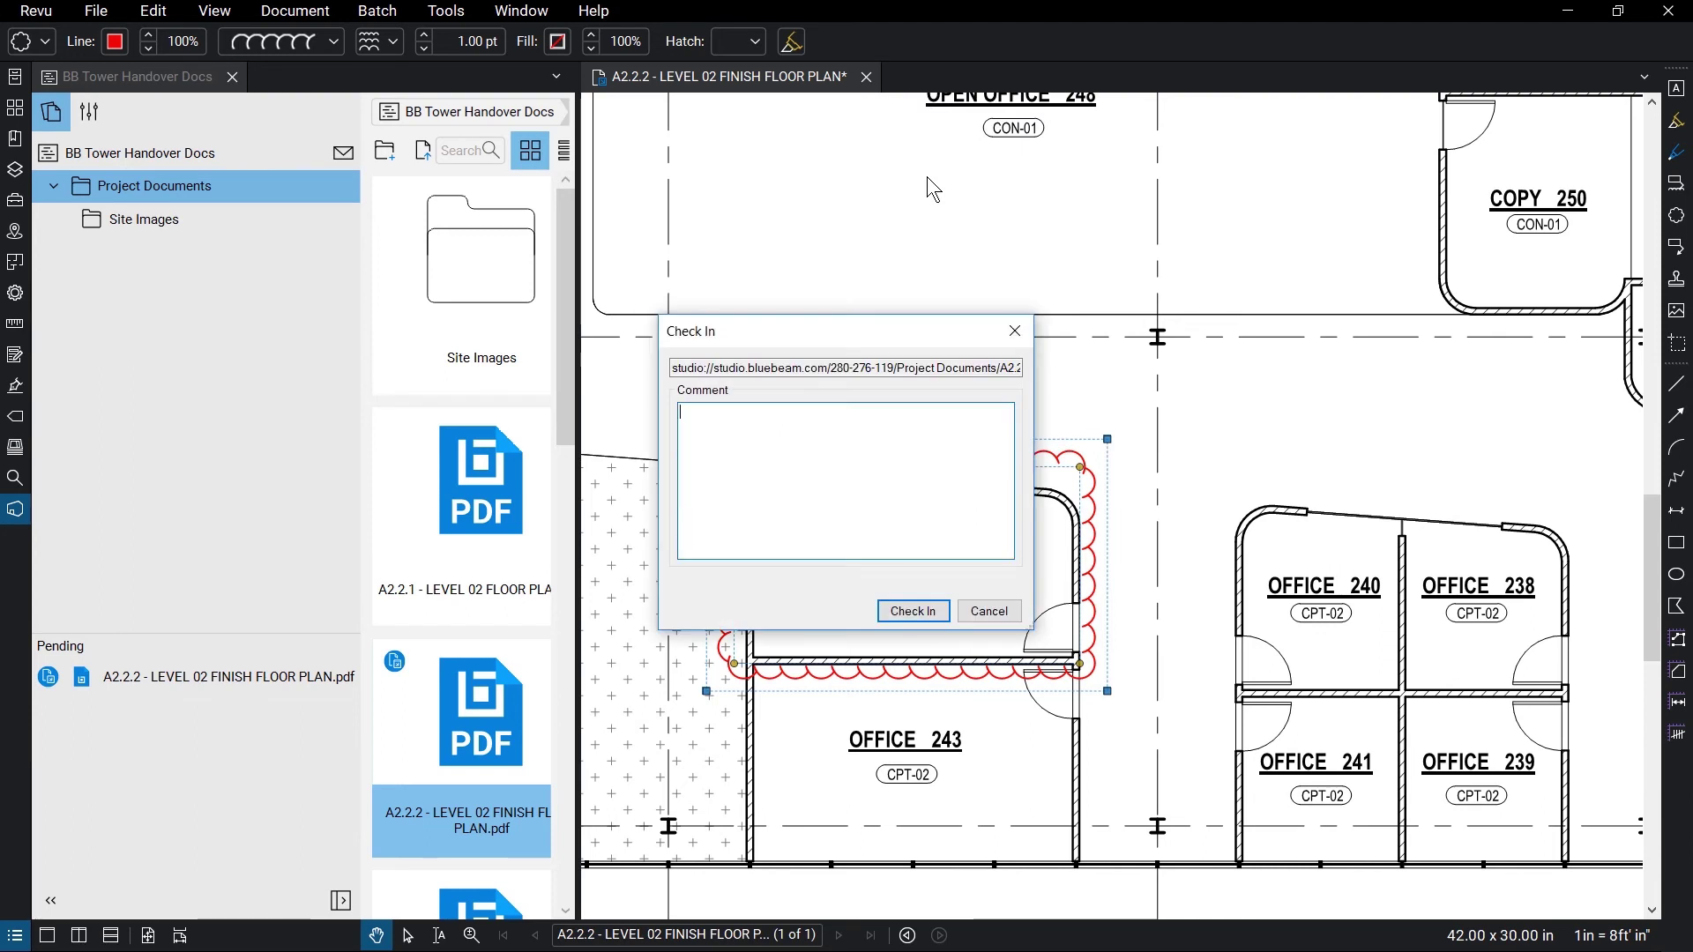
left_click(988, 610)
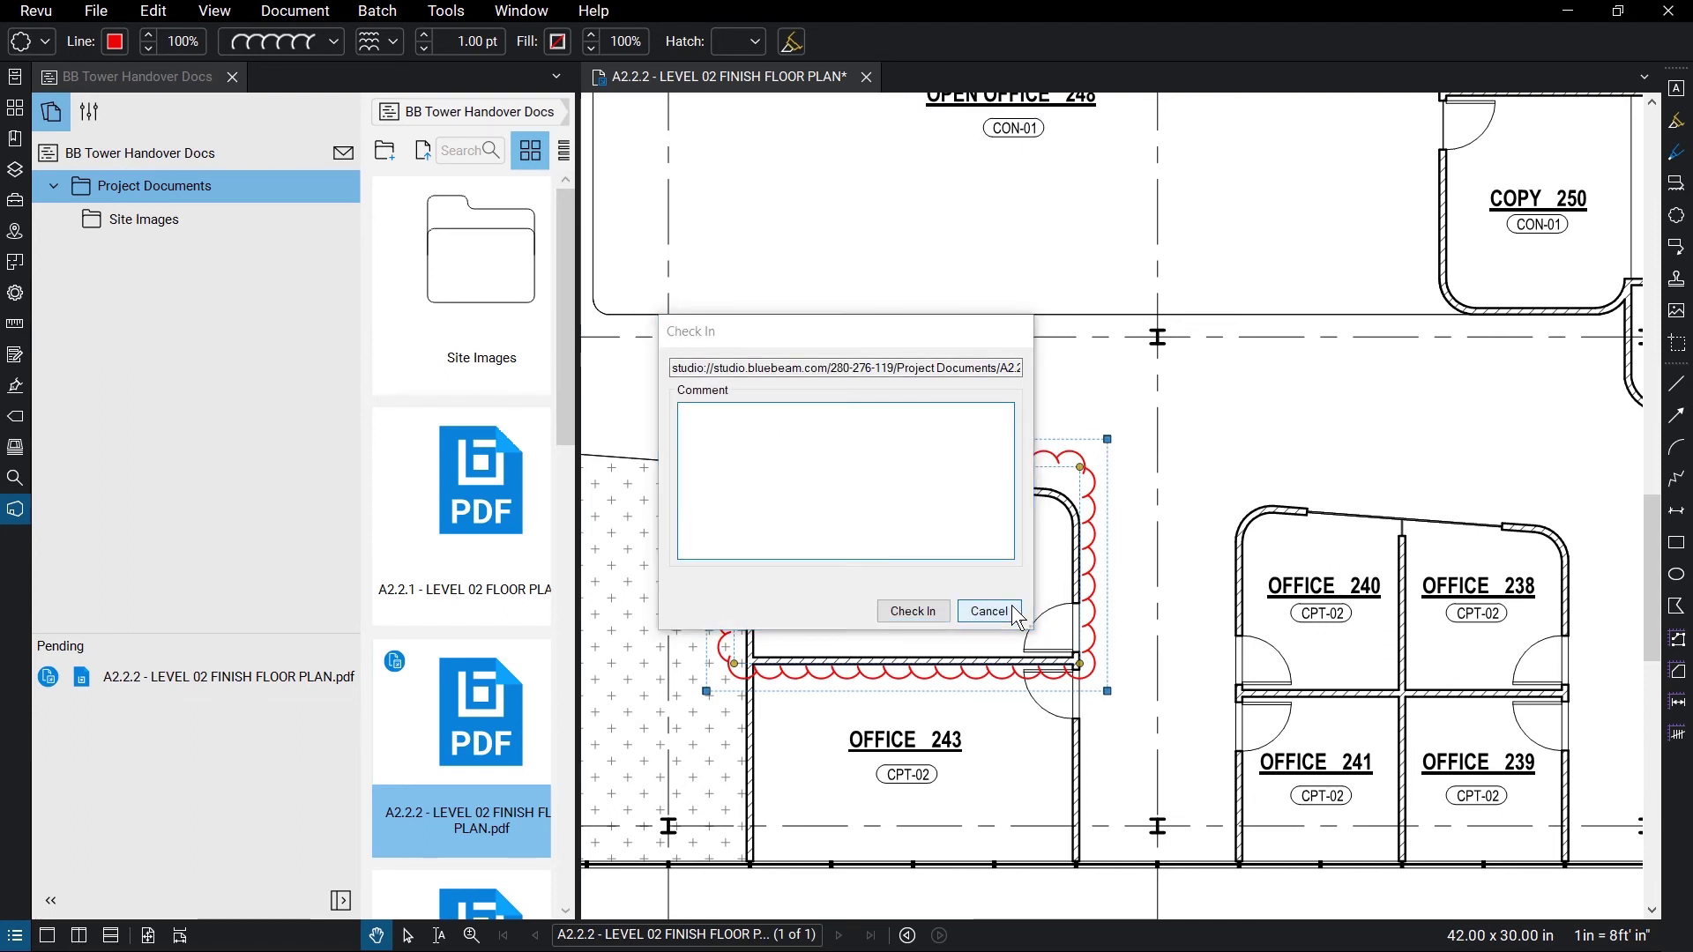
right_click(844, 93)
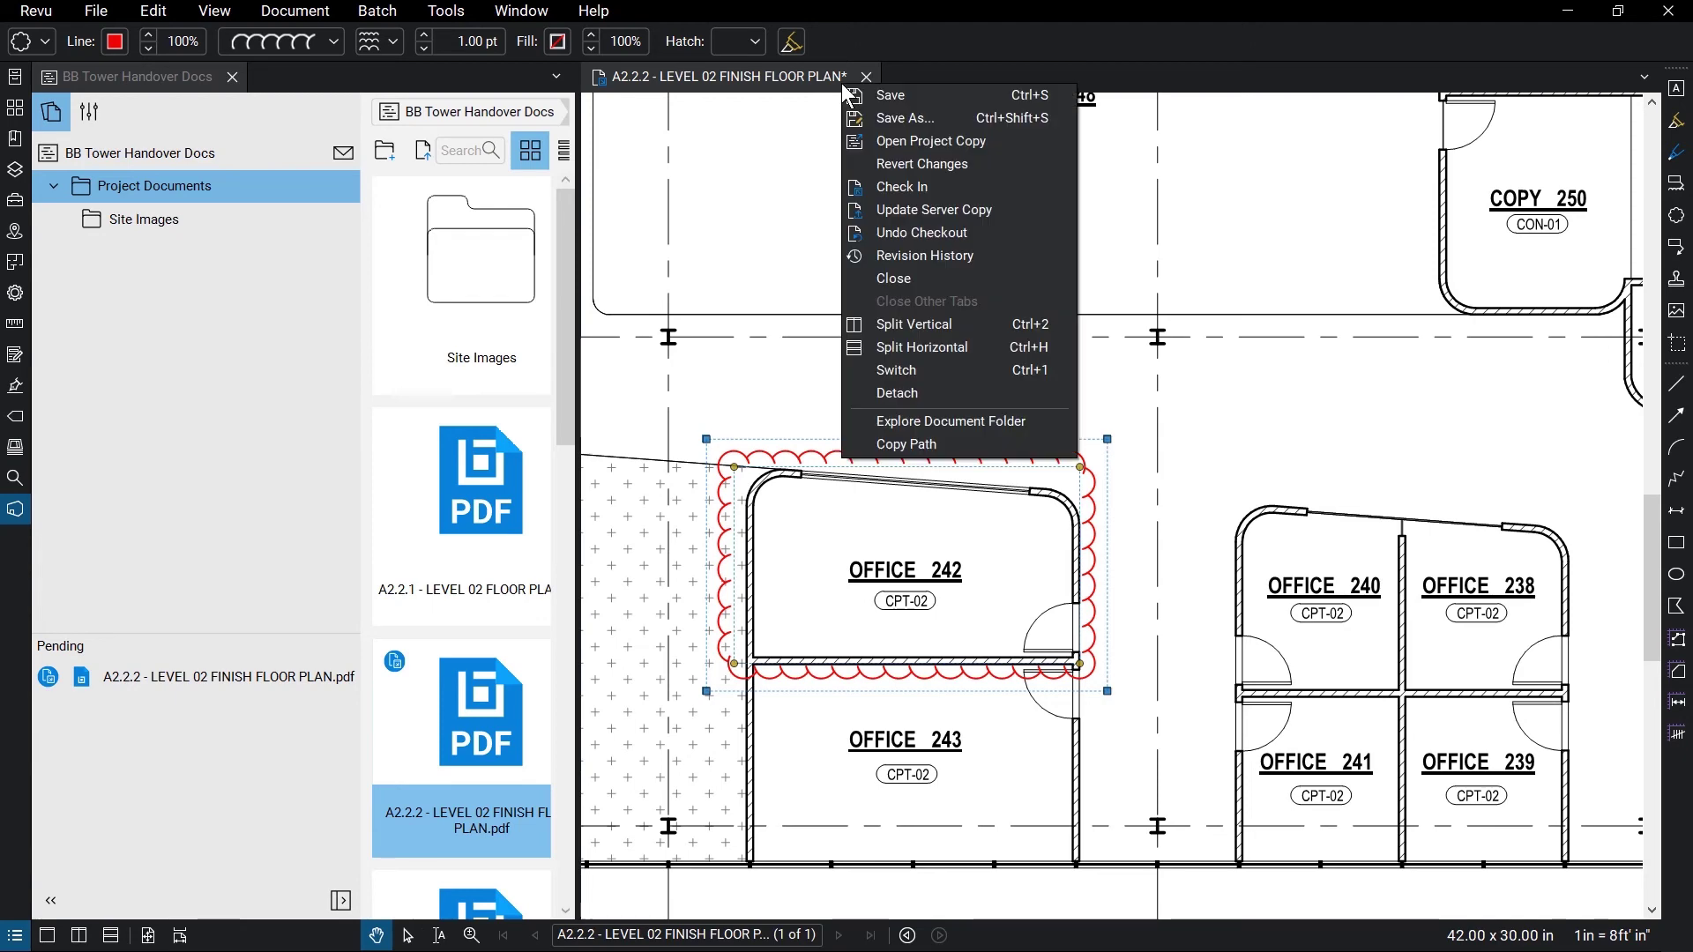
left_click(1003, 209)
type("Clouded Office 242")
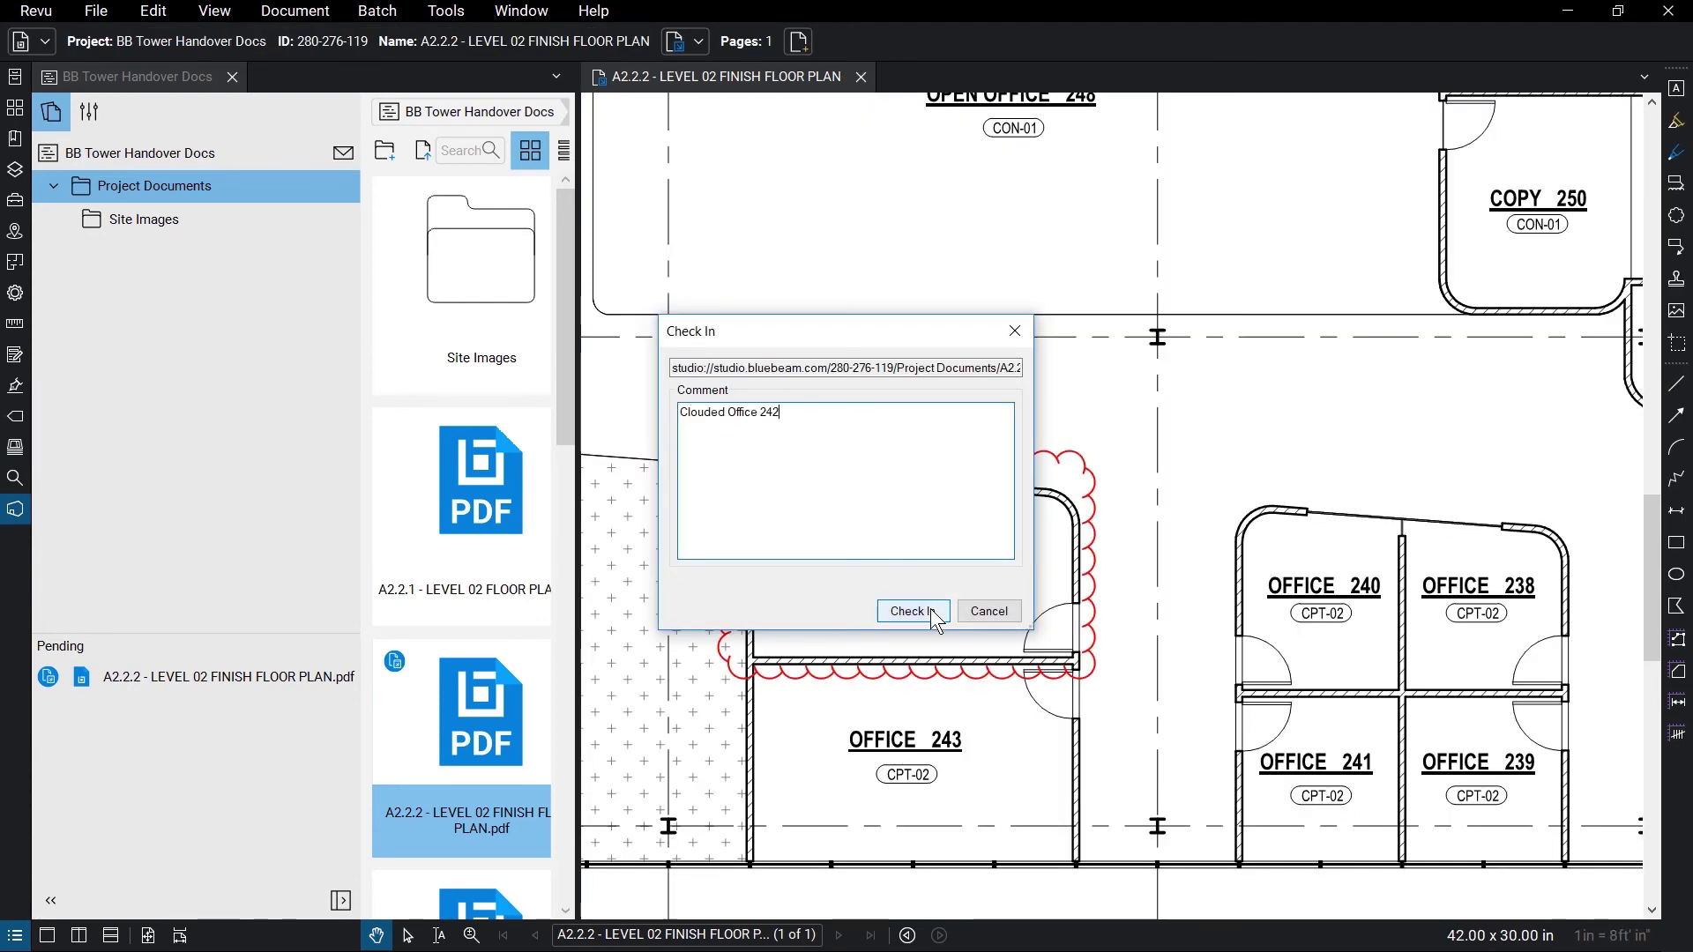
left_click(929, 609)
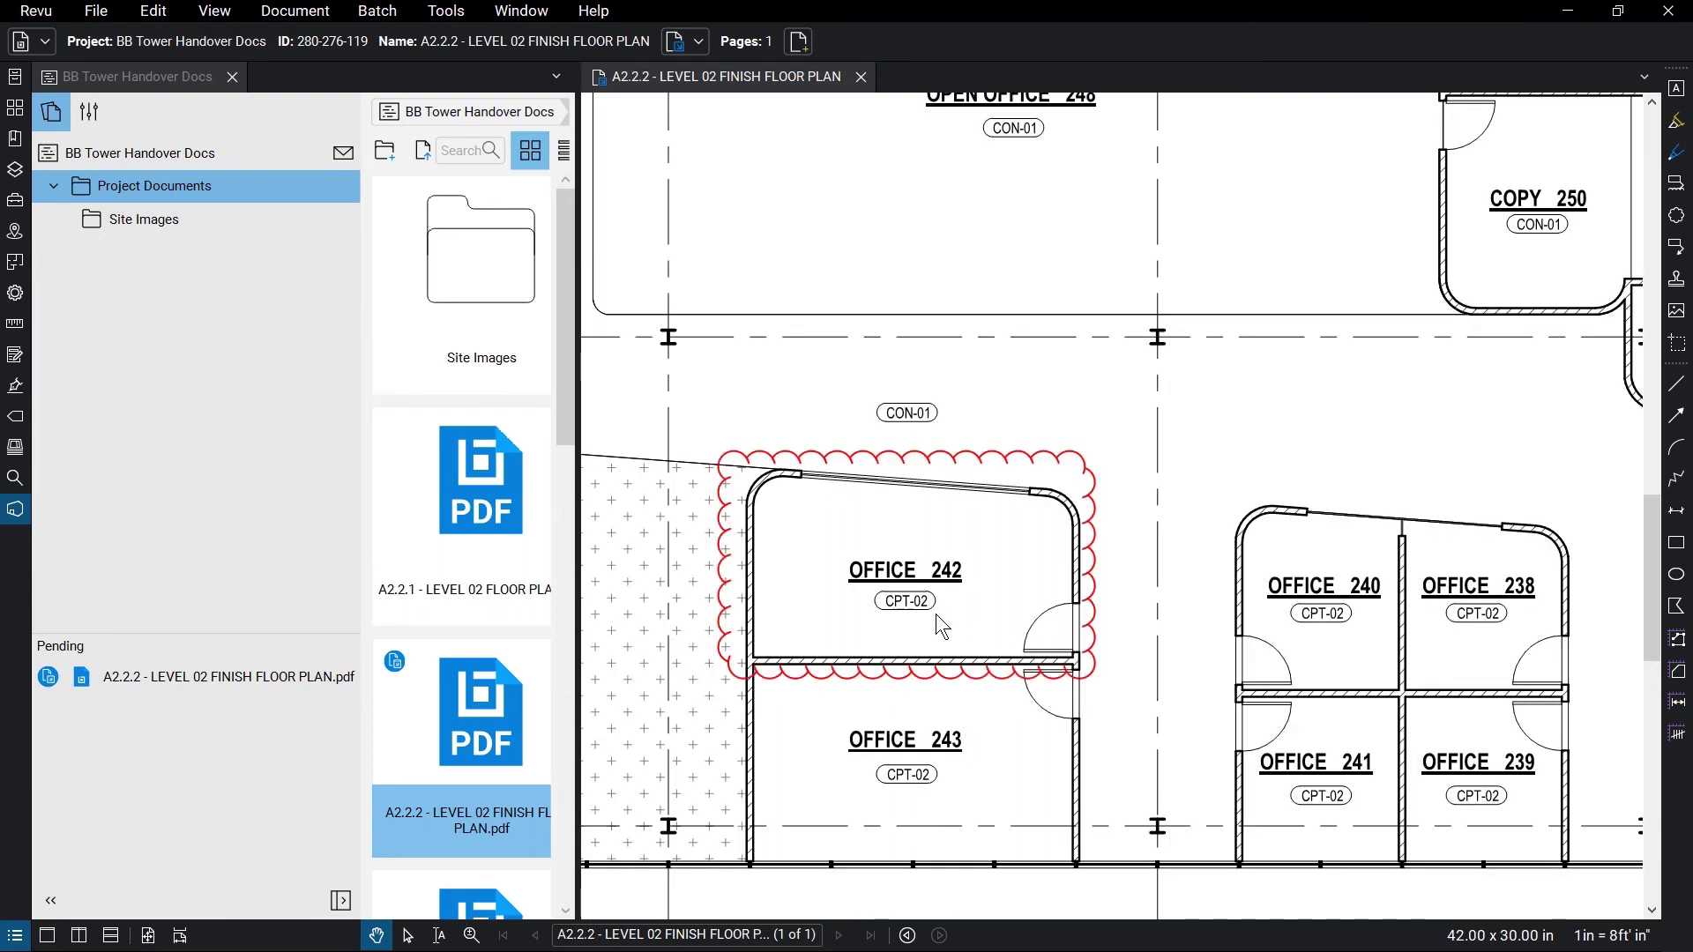
- Inspect the A2.2.2 floor plan's revision history at version 1.0, then close the drawing
right_click(813, 76)
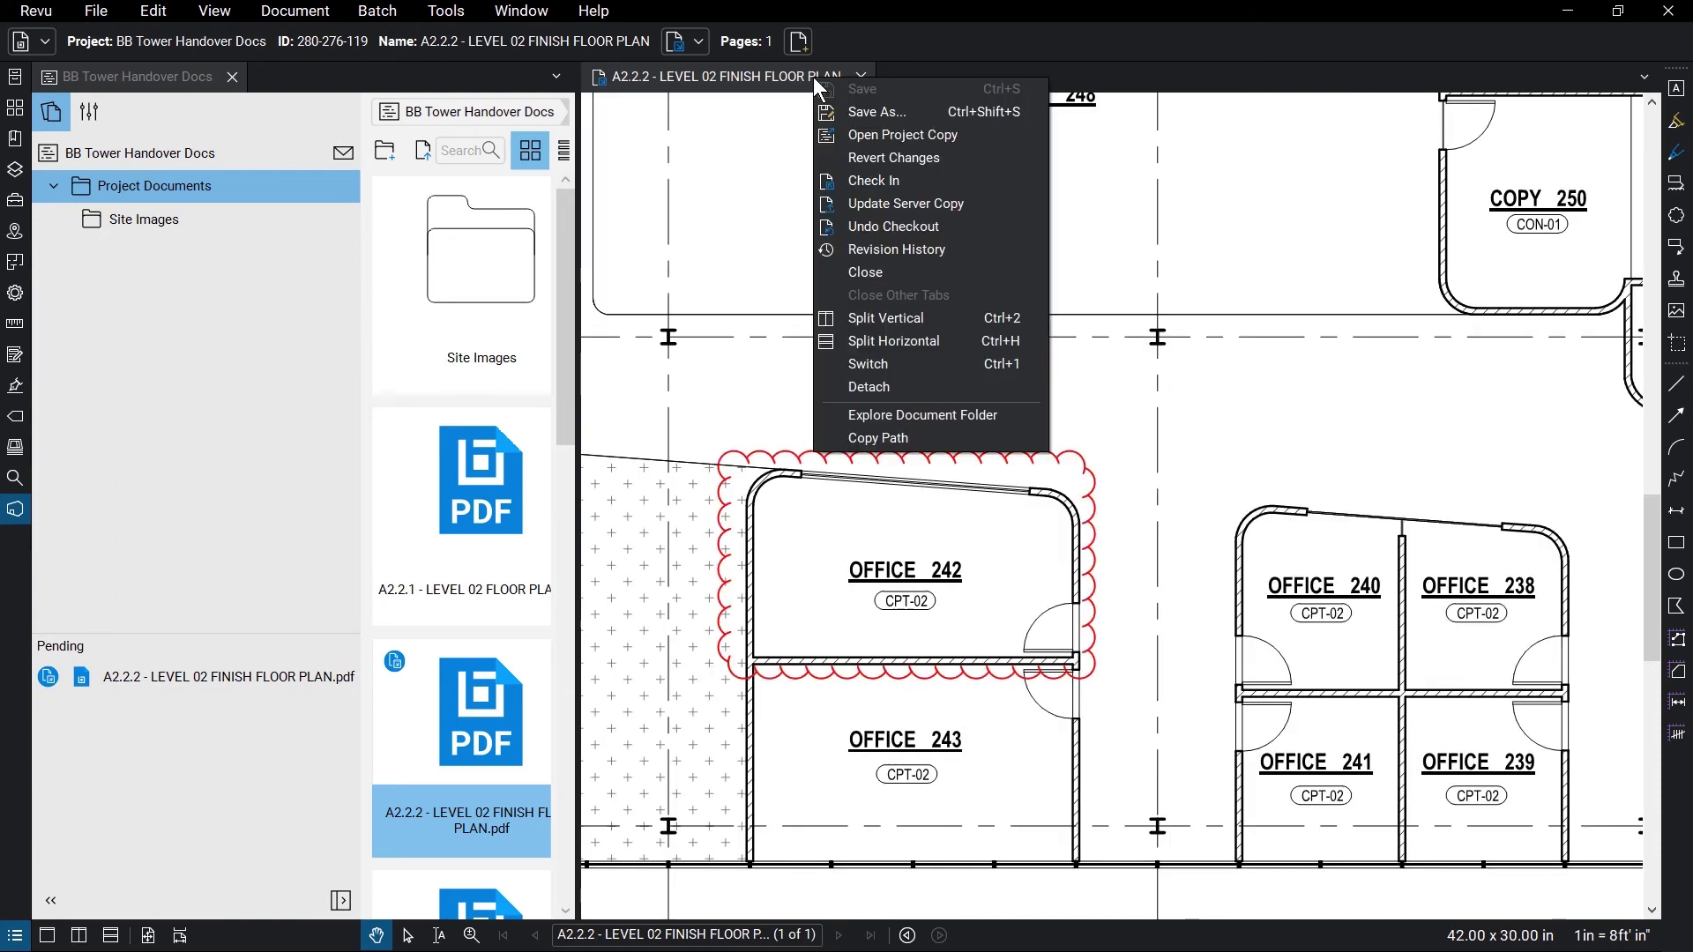
left_click(950, 243)
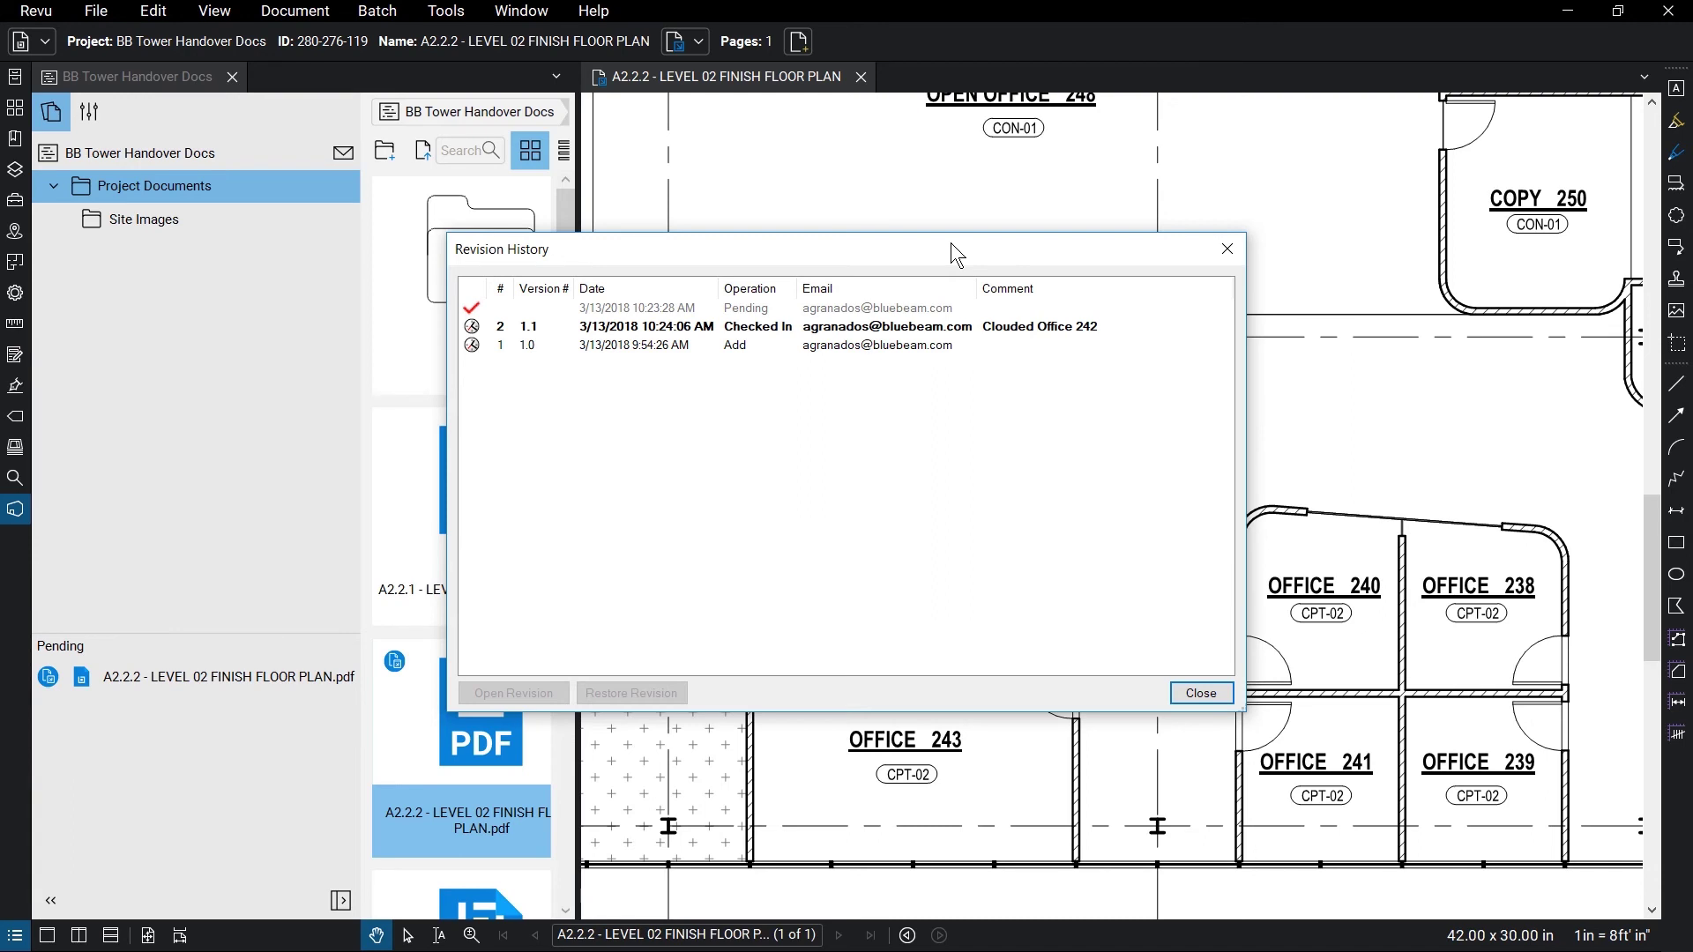
left_click(974, 346)
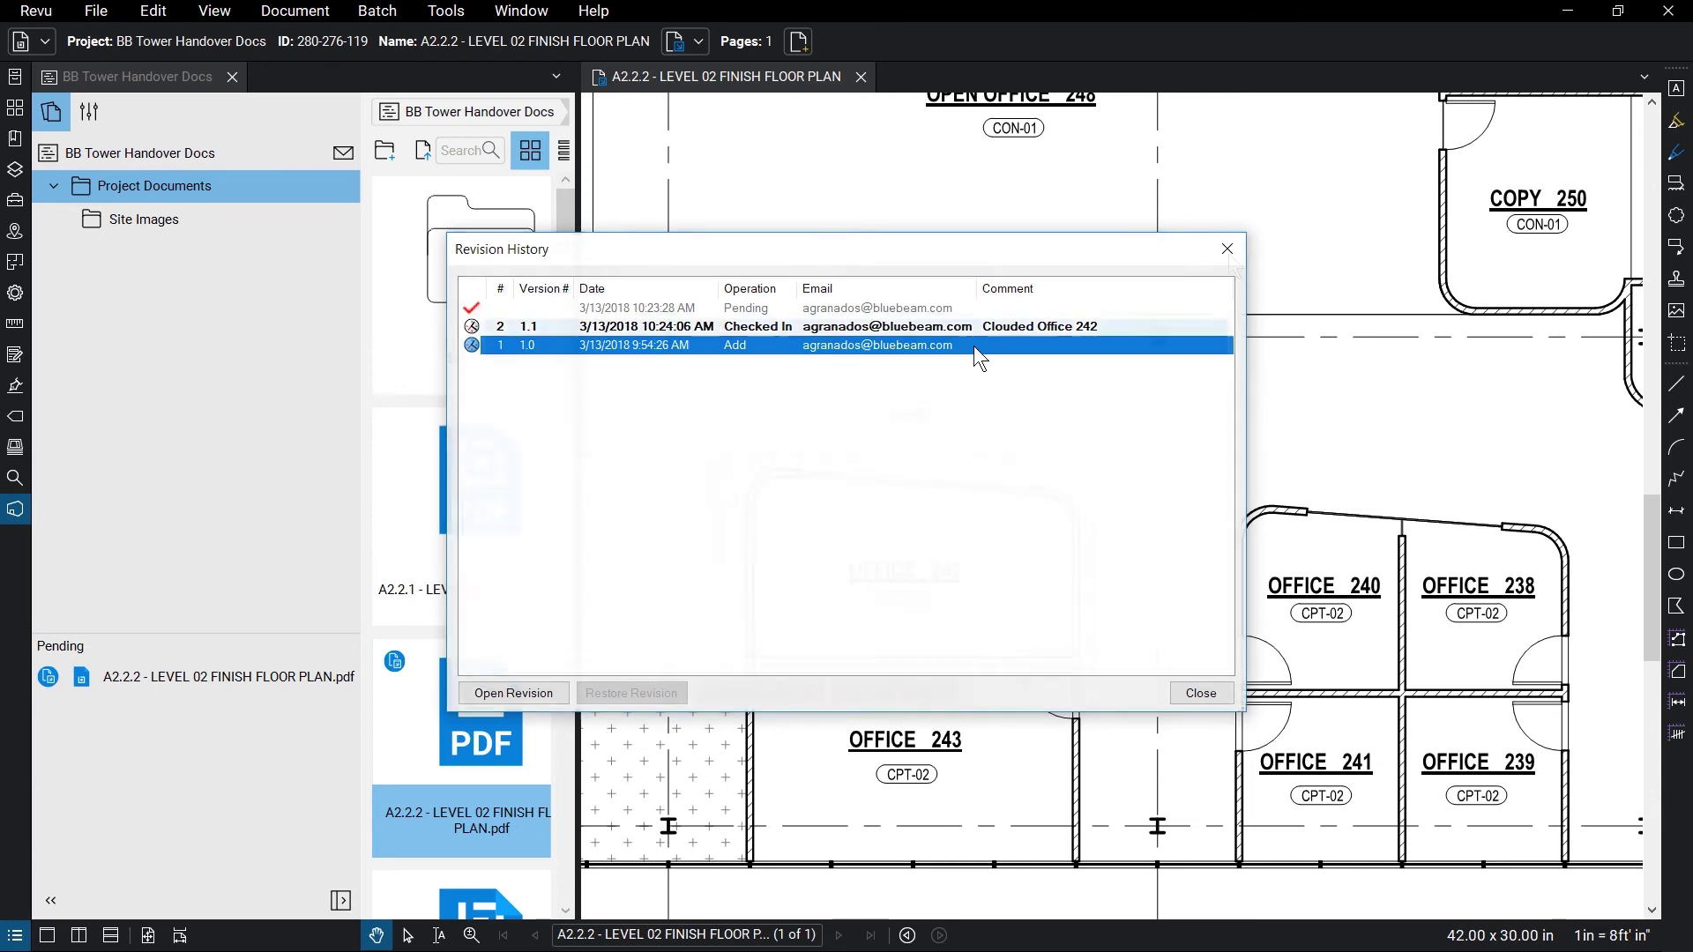
key("Escape")
left_click(861, 76)
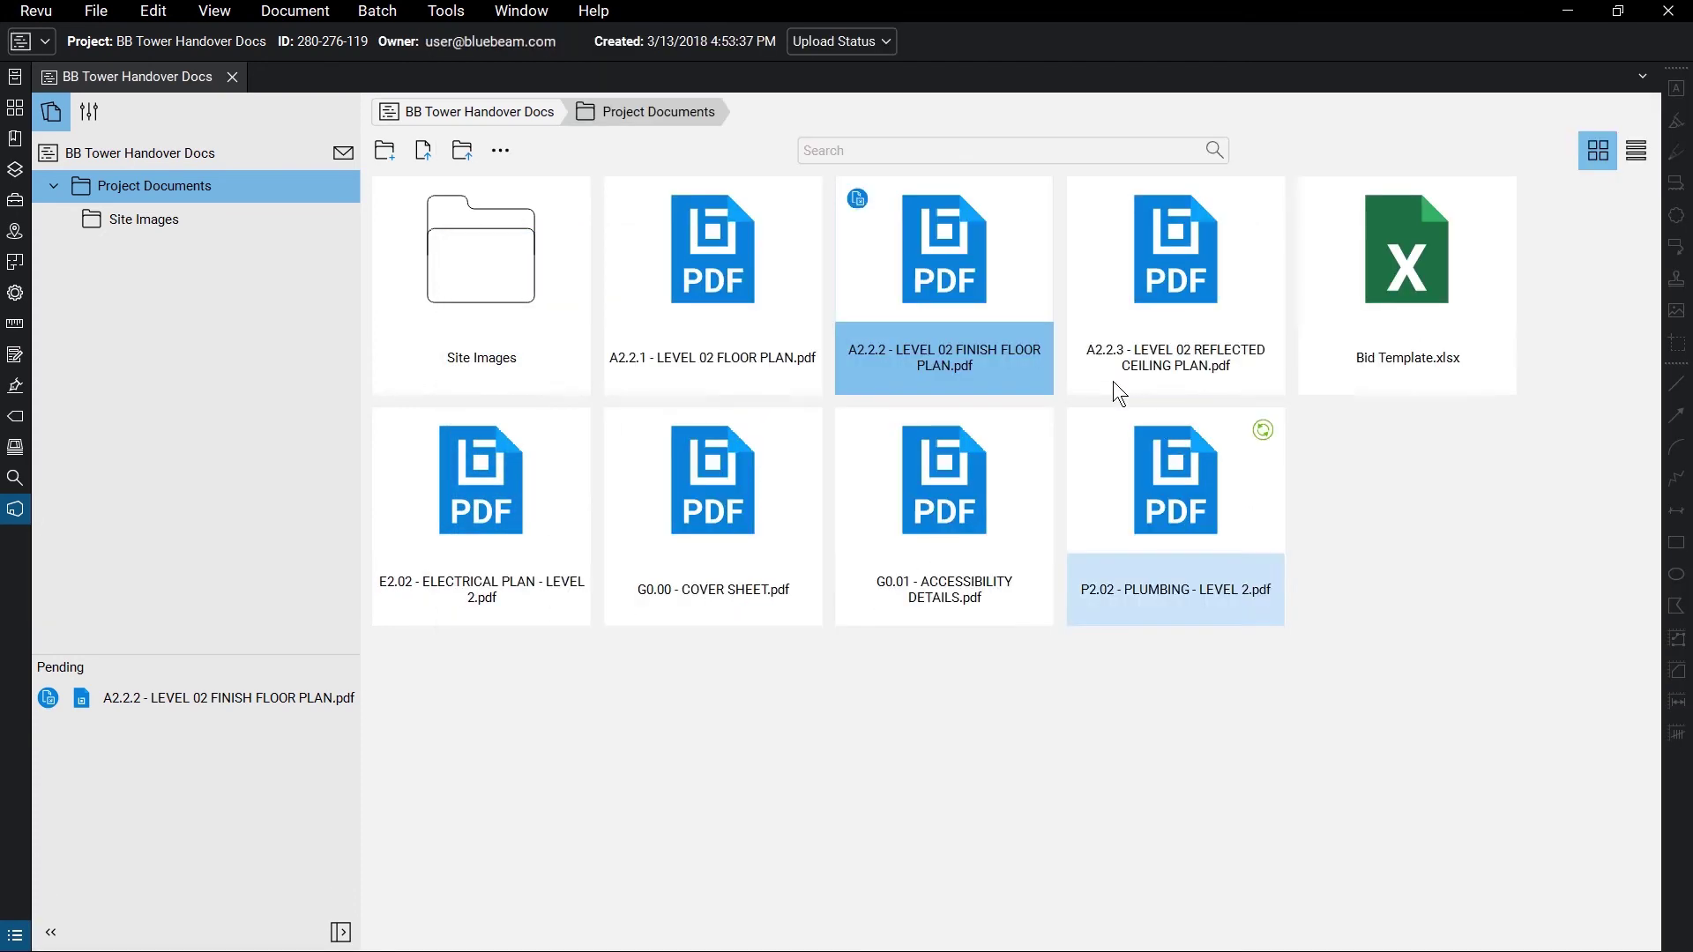
right_click(986, 282)
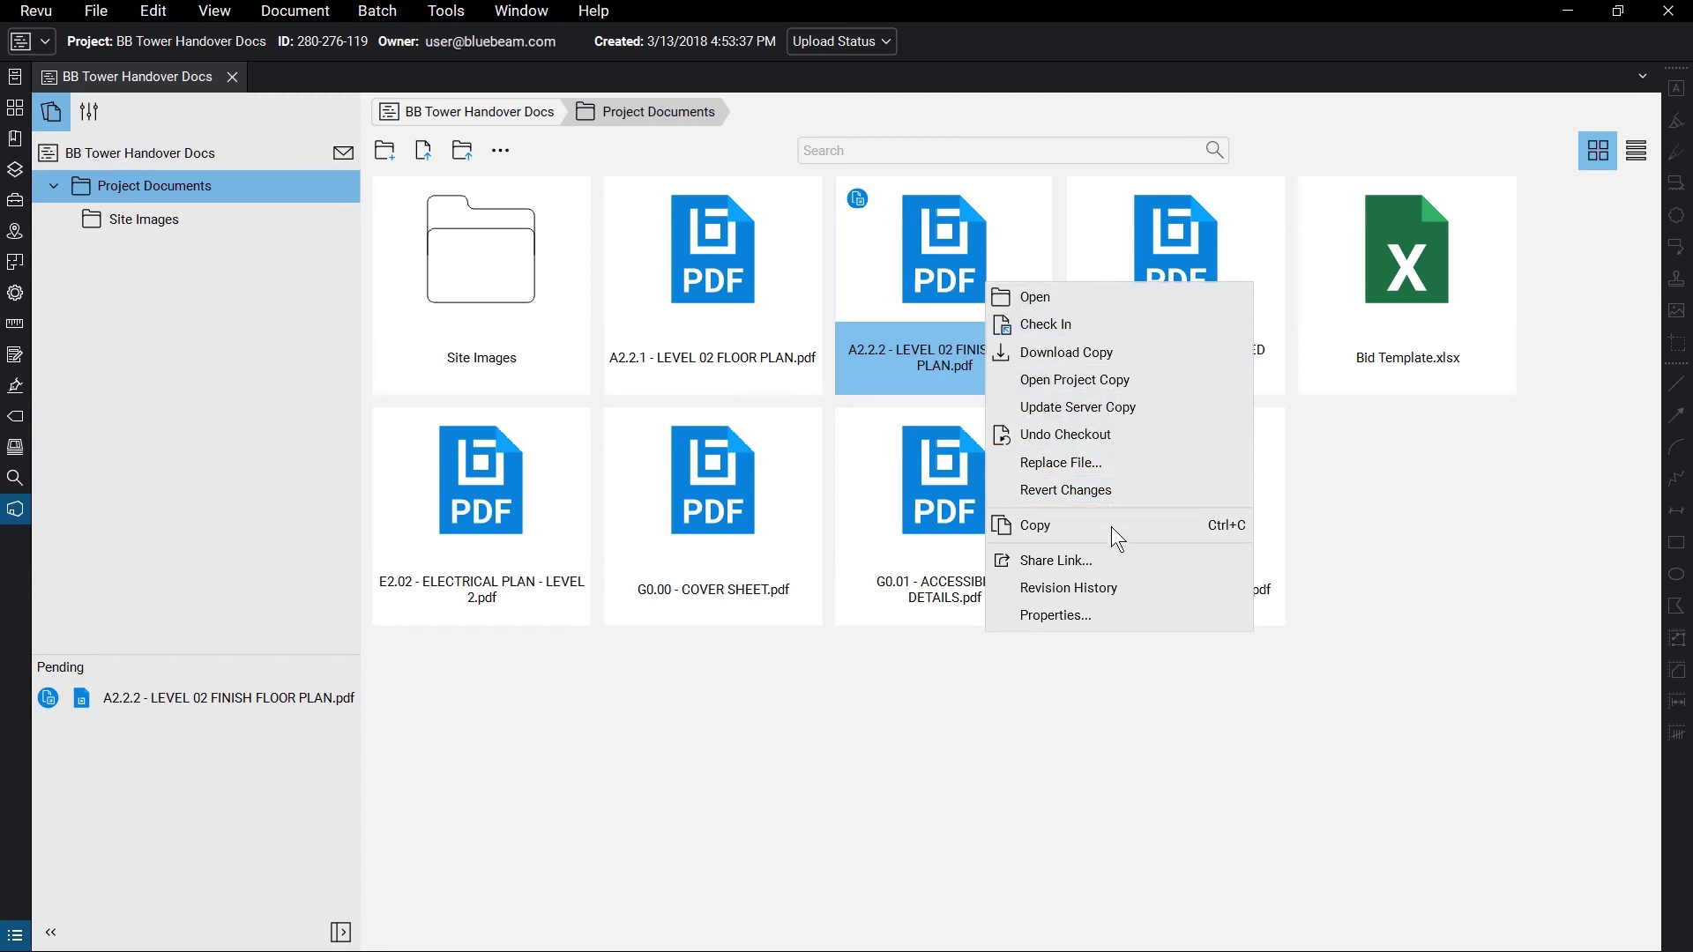
left_click(1116, 559)
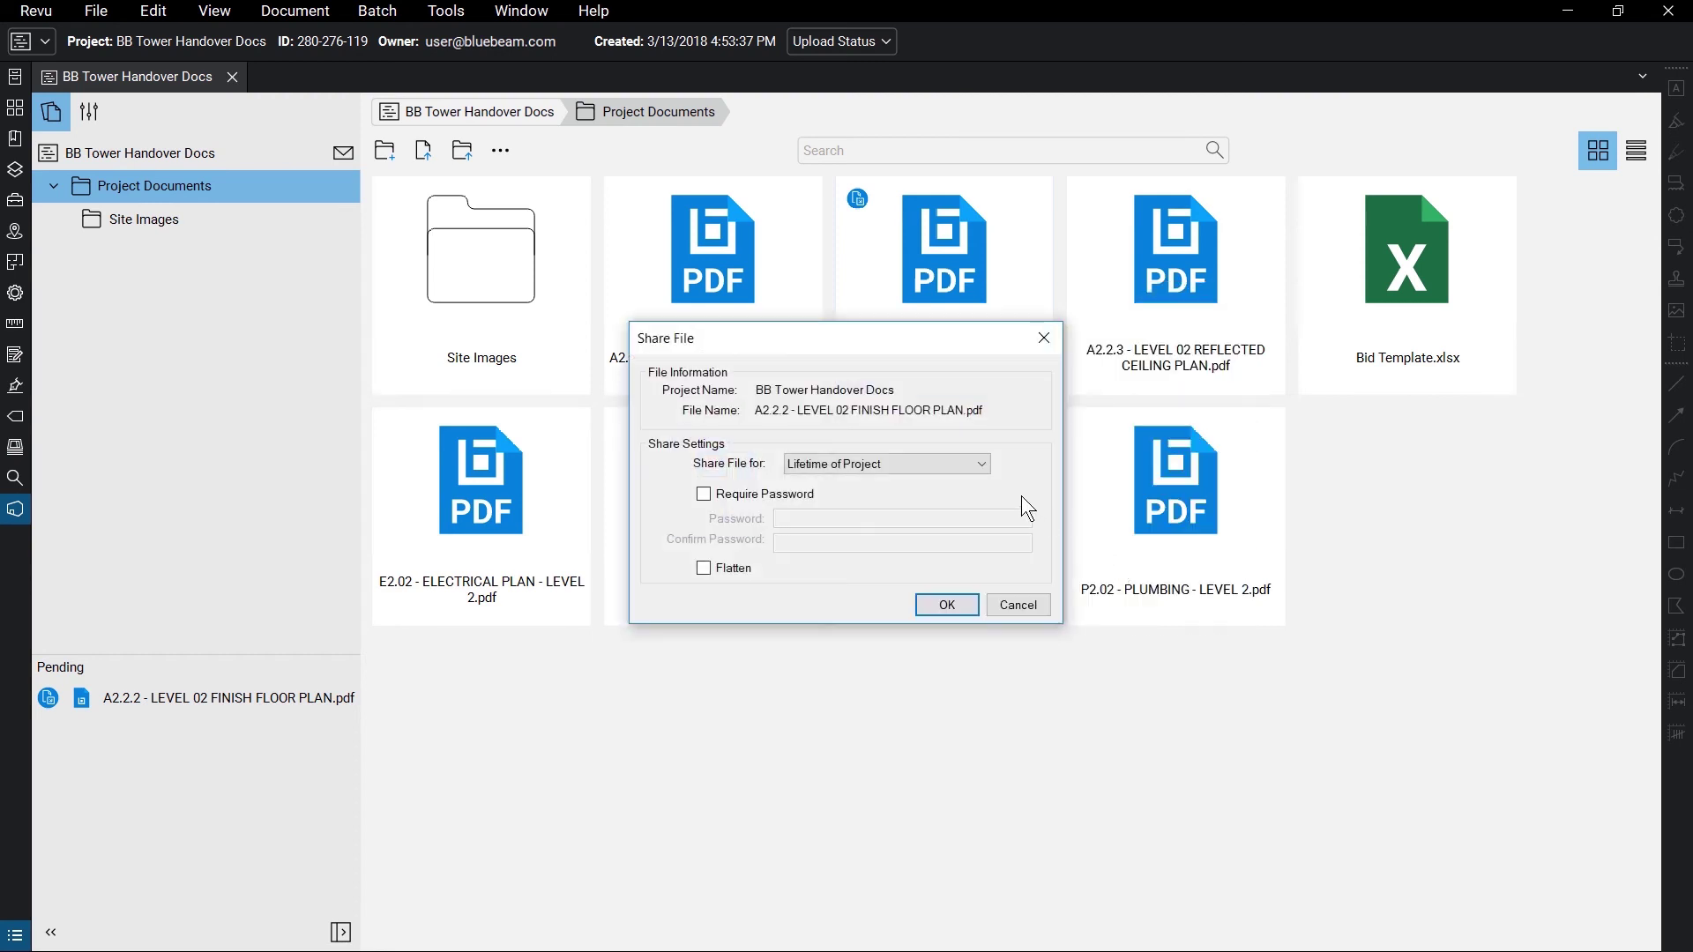
left_click(982, 465)
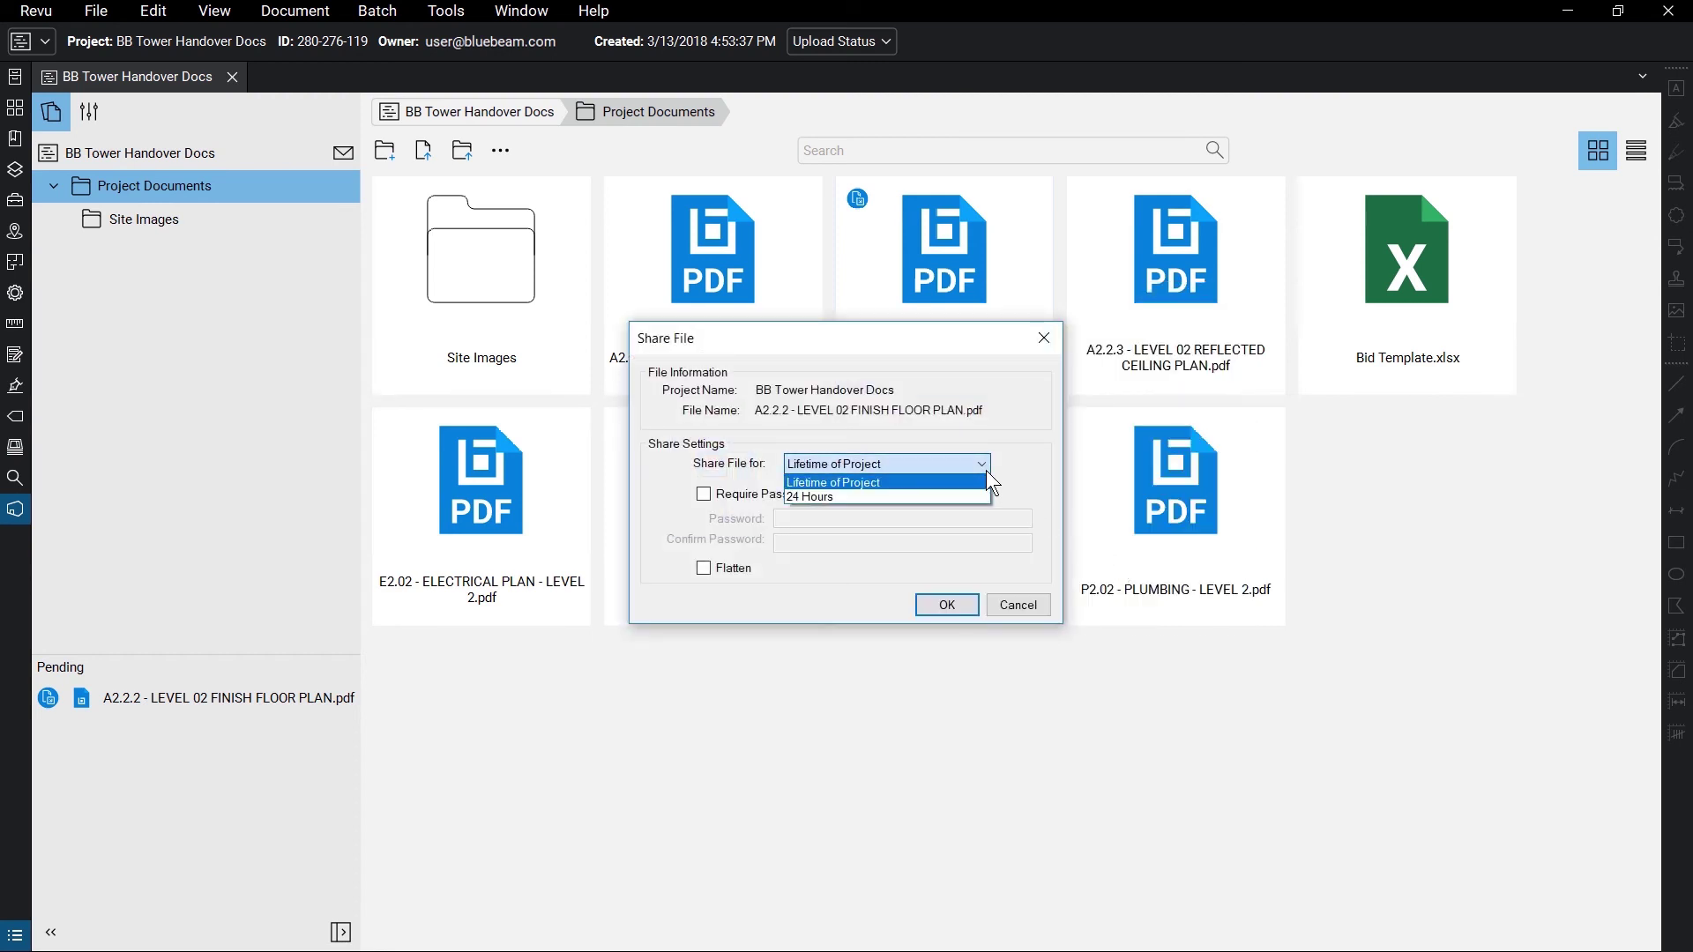
left_click(818, 484)
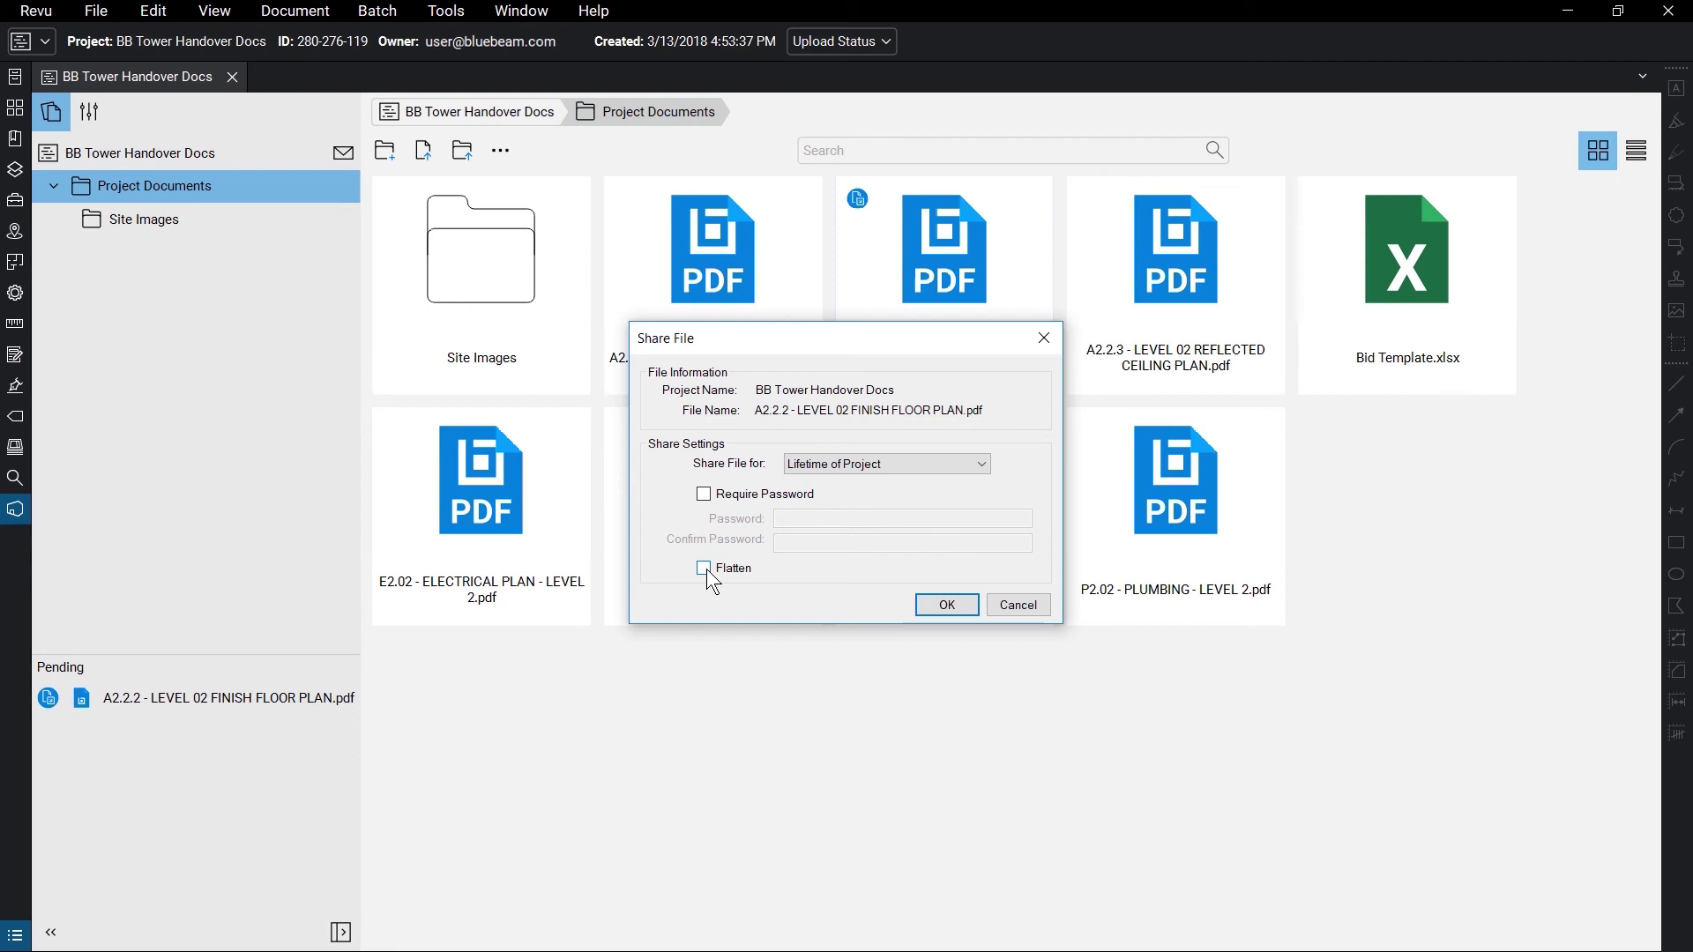
left_click(1035, 599)
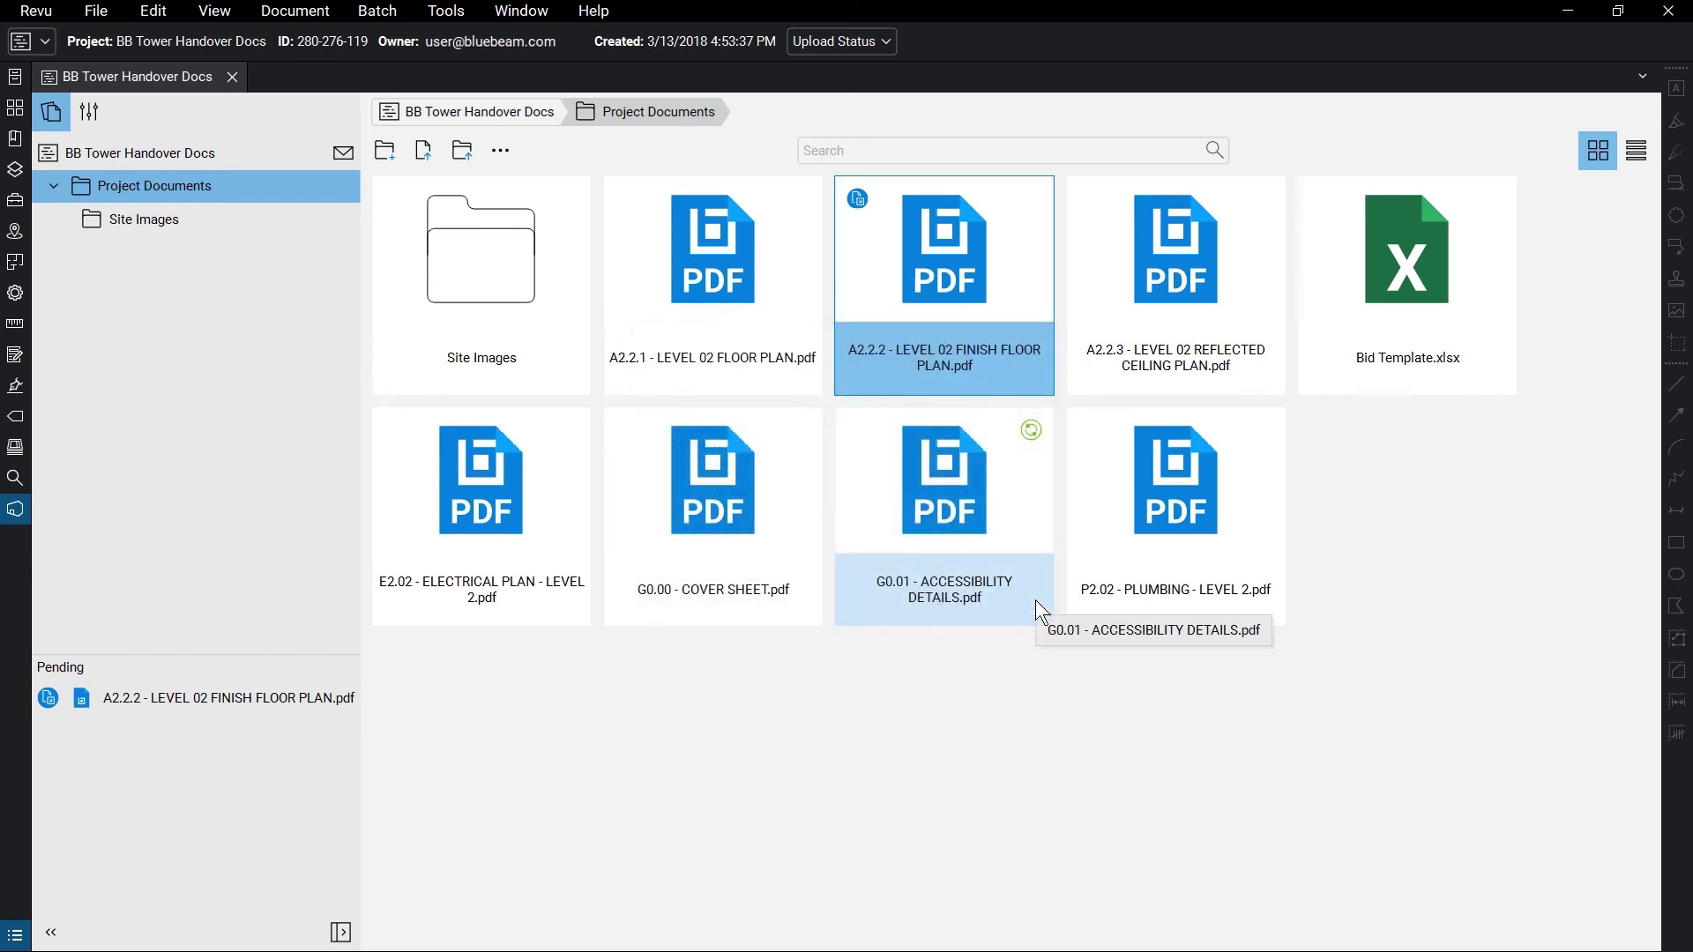
- Check in the A2.2.2 floor plan, confirm it, and bring up the checked-in file's actions
right_click(1017, 278)
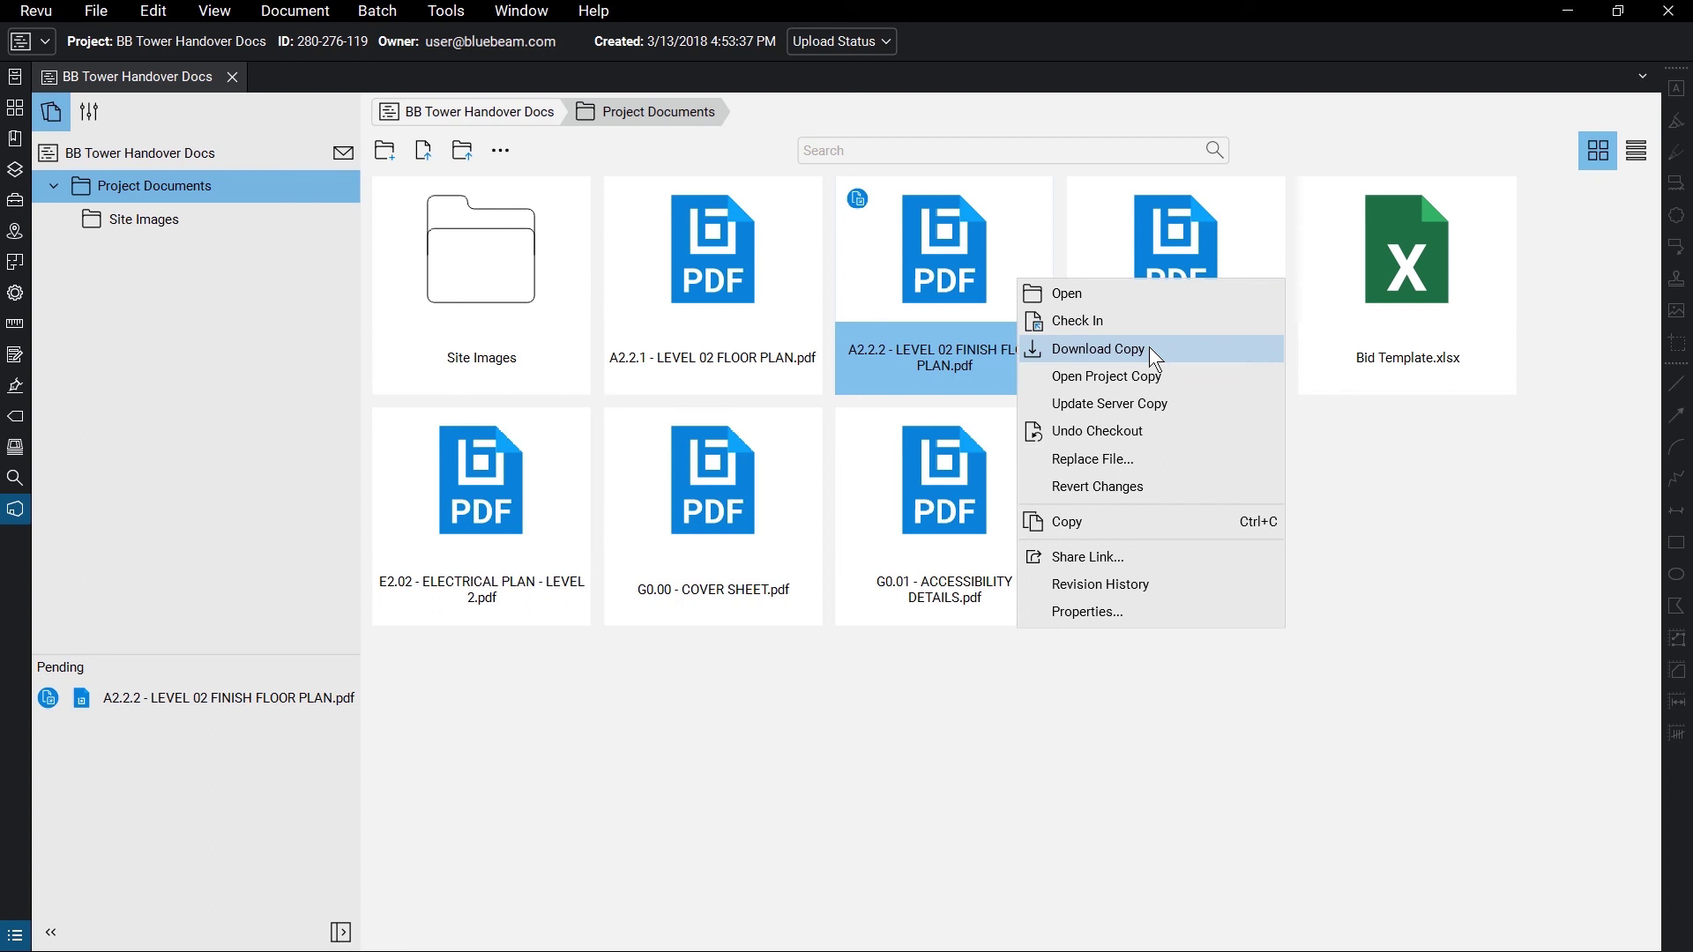
left_click(1084, 320)
left_click(949, 611)
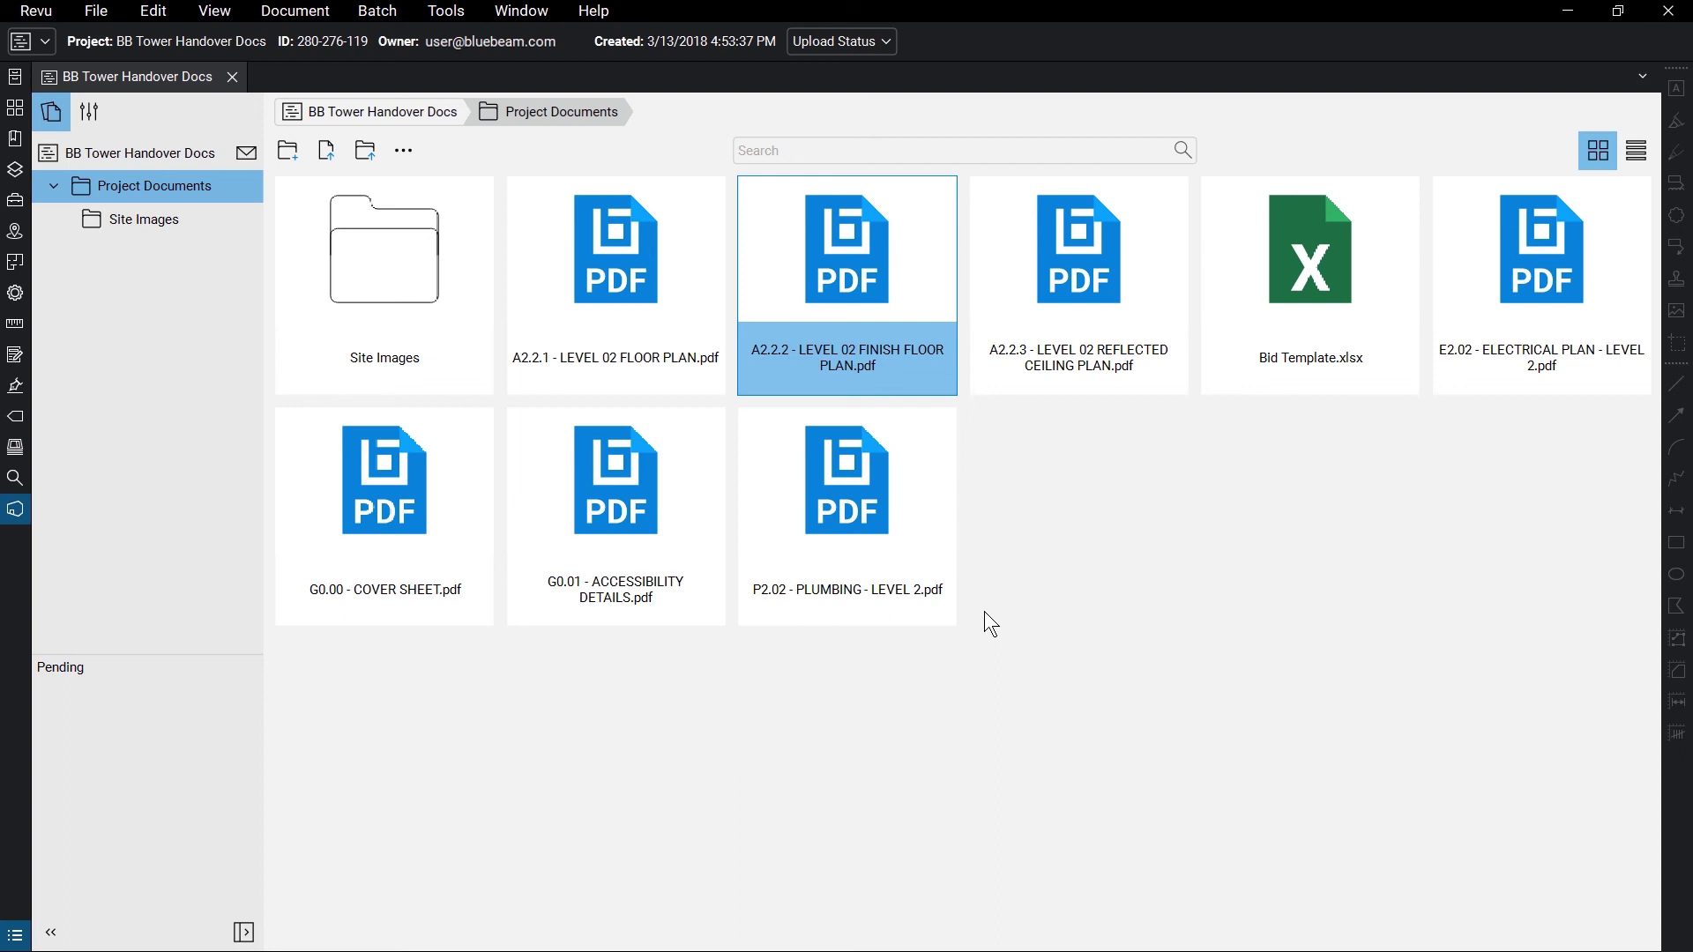
right_click(907, 310)
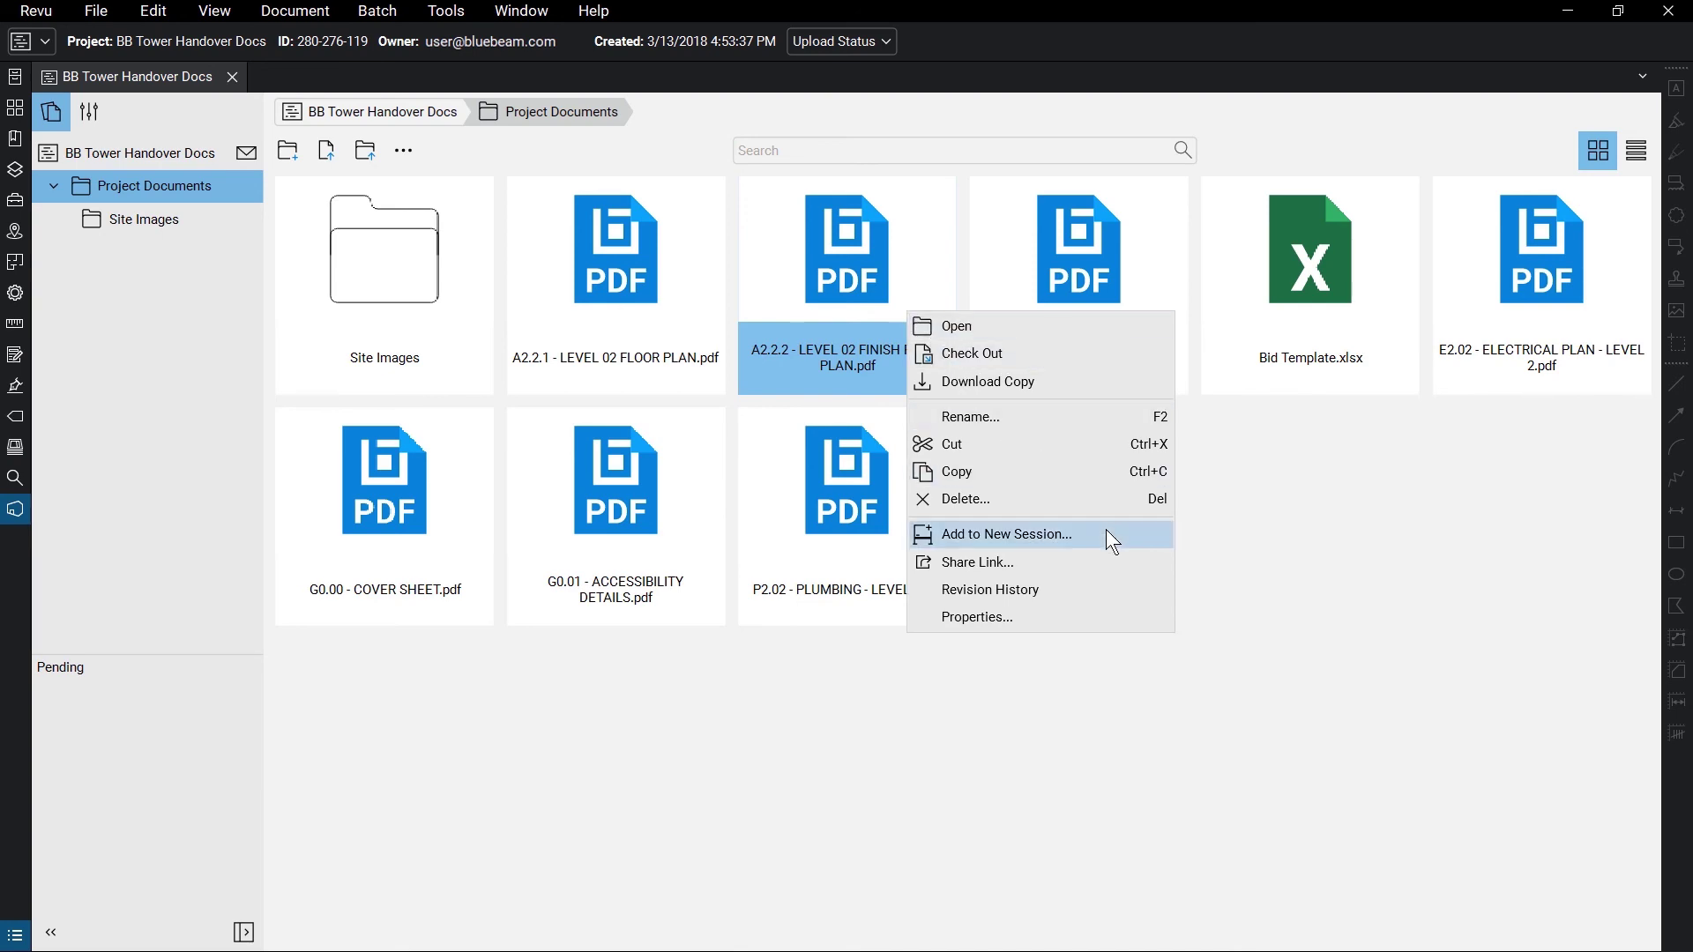